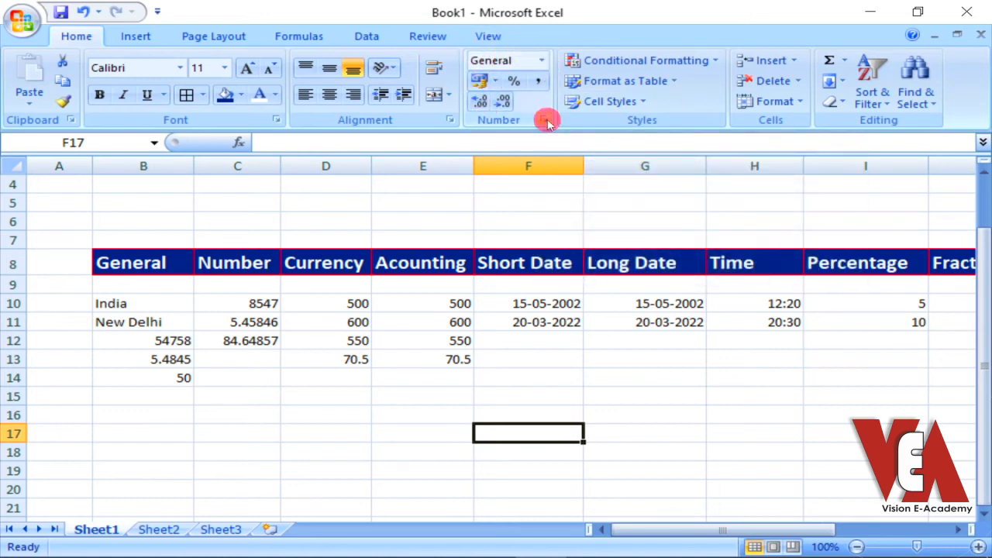
Review the list of available number formats, from General through to Text, without applying one
left_click(543, 65)
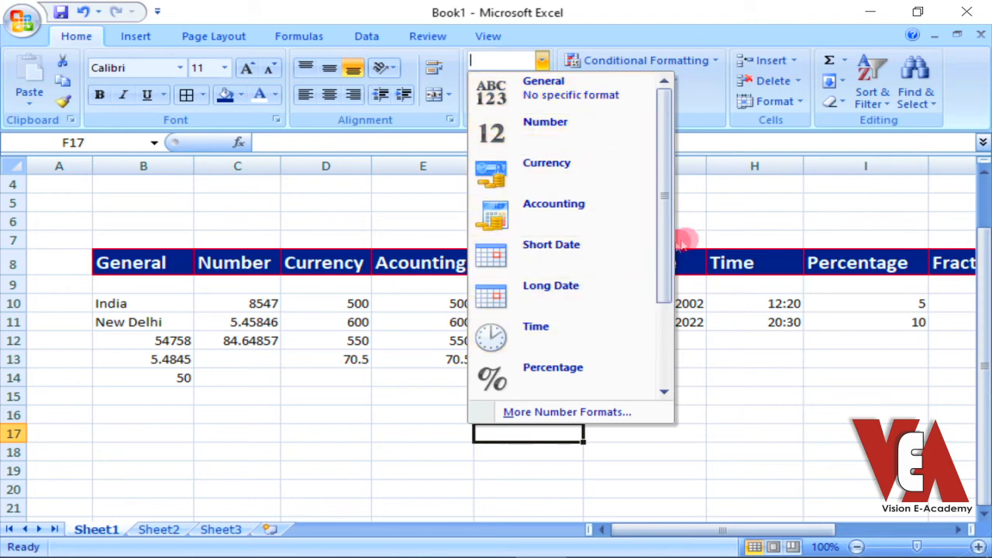
left_click_drag(667, 260, 653, 379)
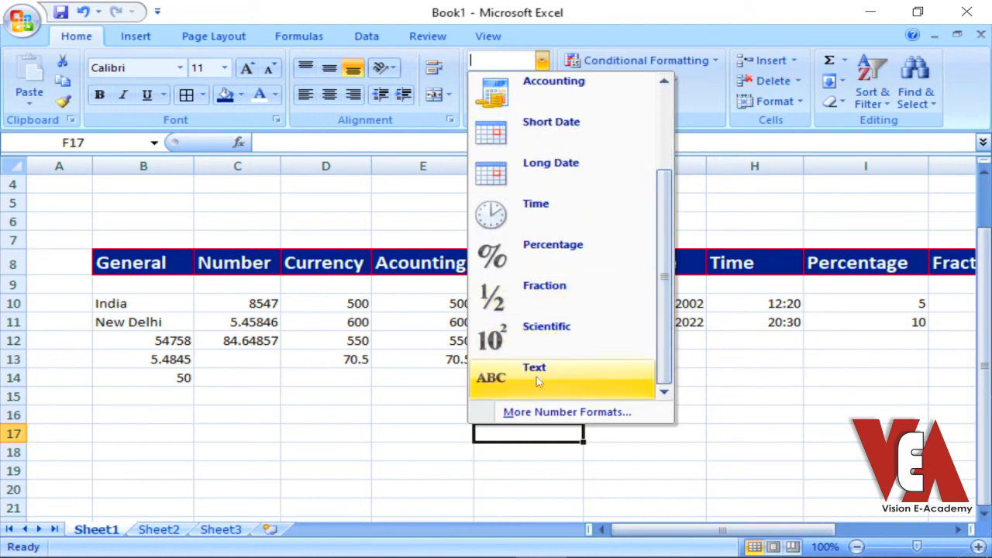
left_click(284, 394)
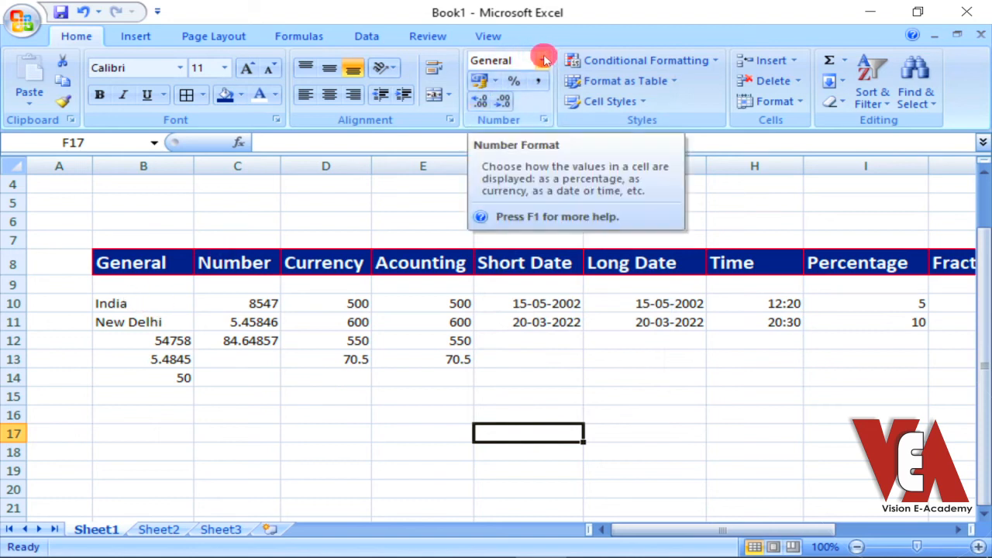
left_click(318, 209)
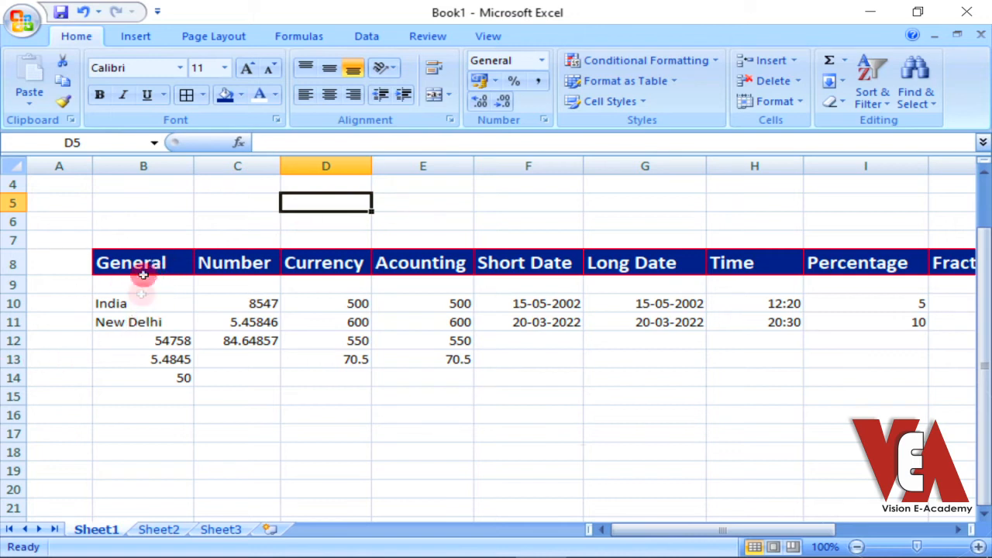
Examine which number format is assigned to each text and number entry under the General heading, B10 to B14
scroll(145, 285, "down", 1)
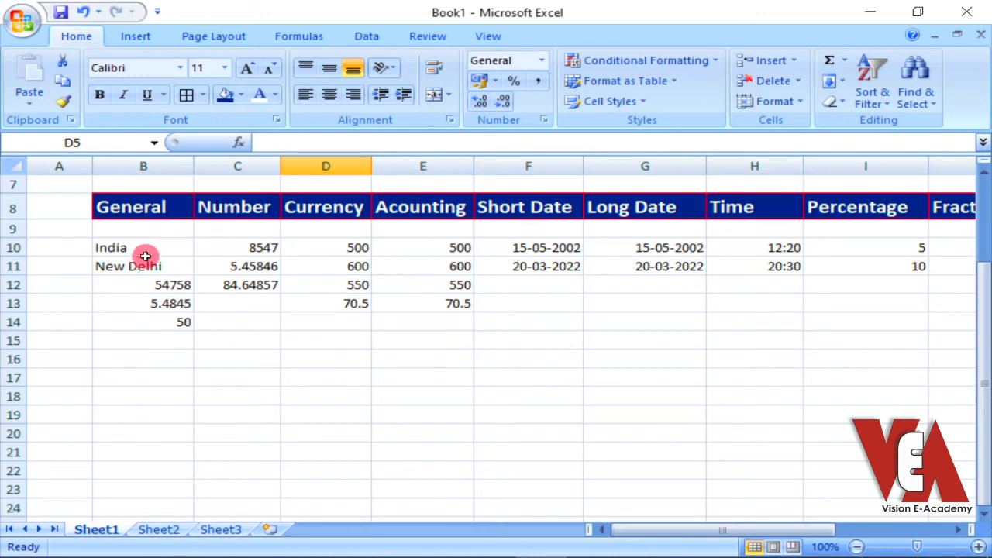
left_click(146, 249)
left_click(142, 266)
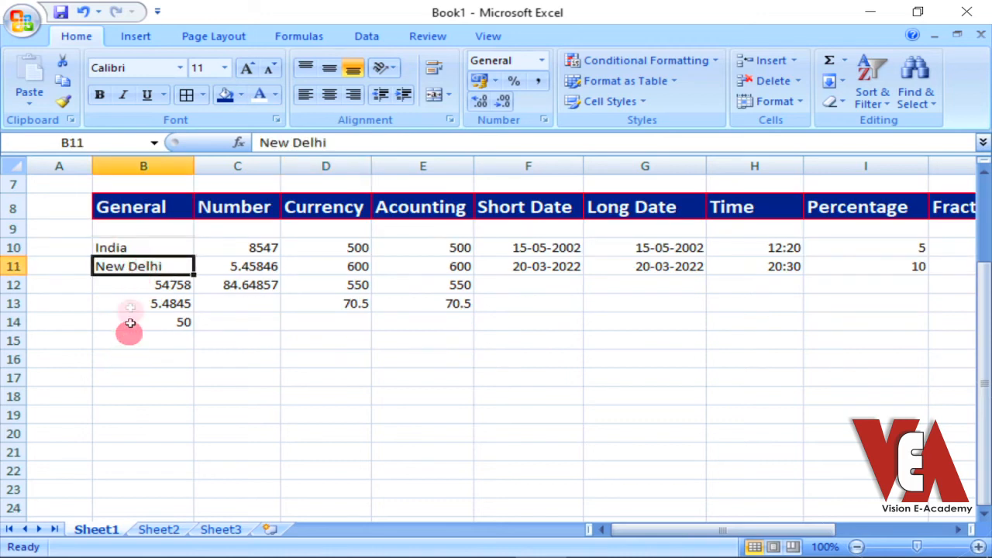
left_click(134, 284)
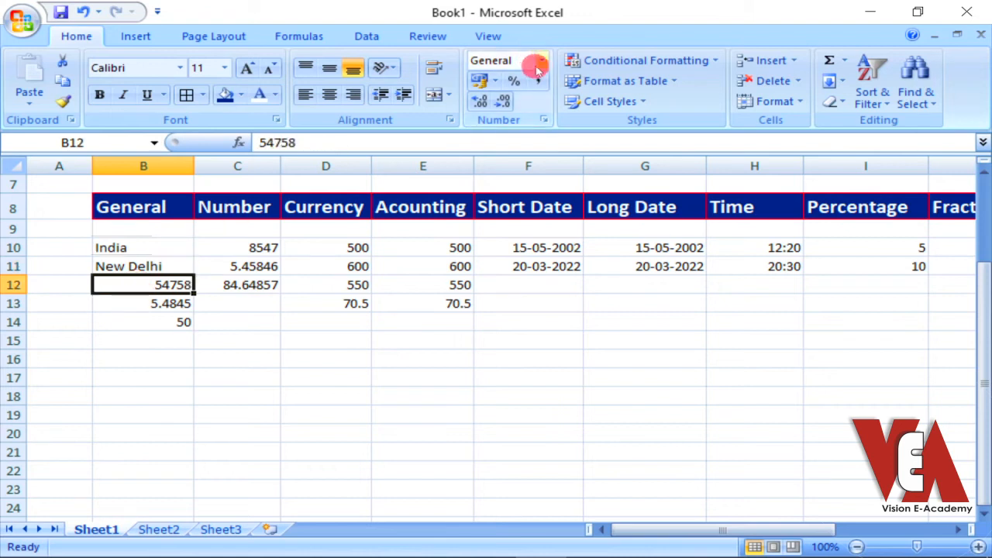
left_click(139, 303)
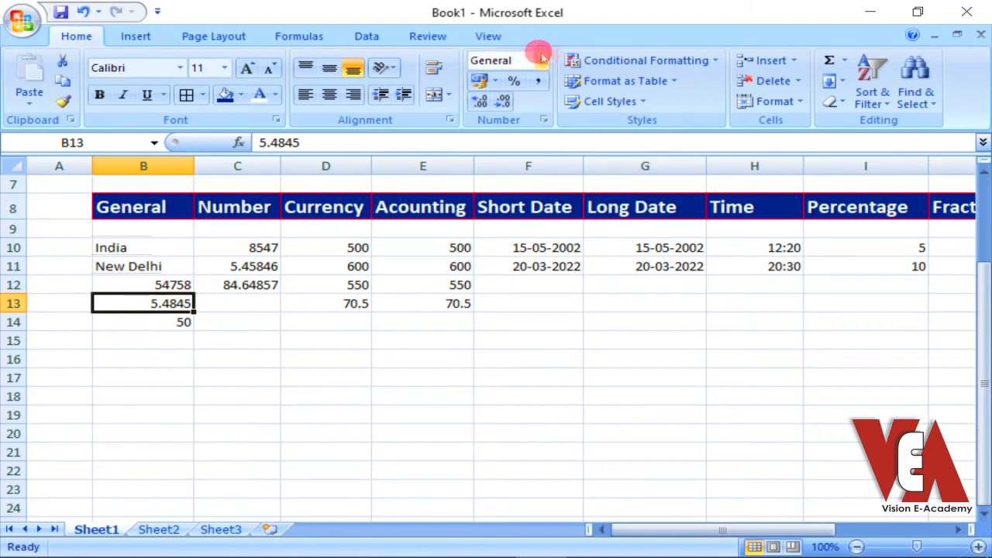
left_click(126, 323)
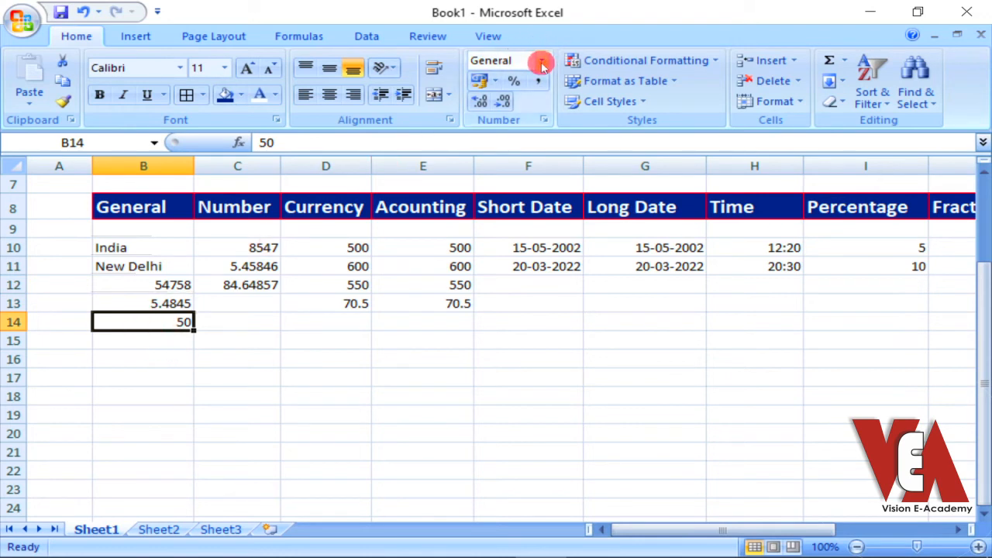
left_click(148, 340)
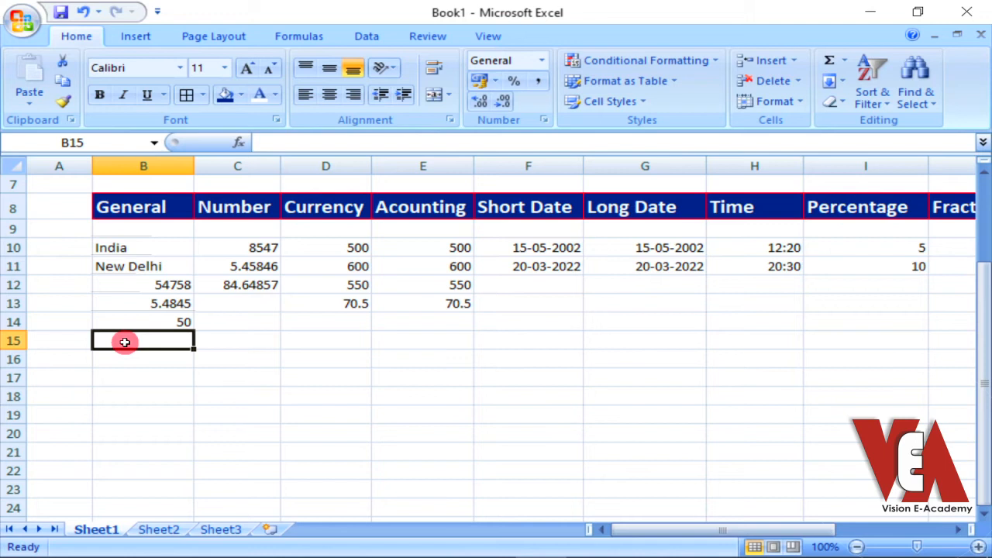
Apply the Number format to cells C10:C14 under the Number heading
left_click(236, 244)
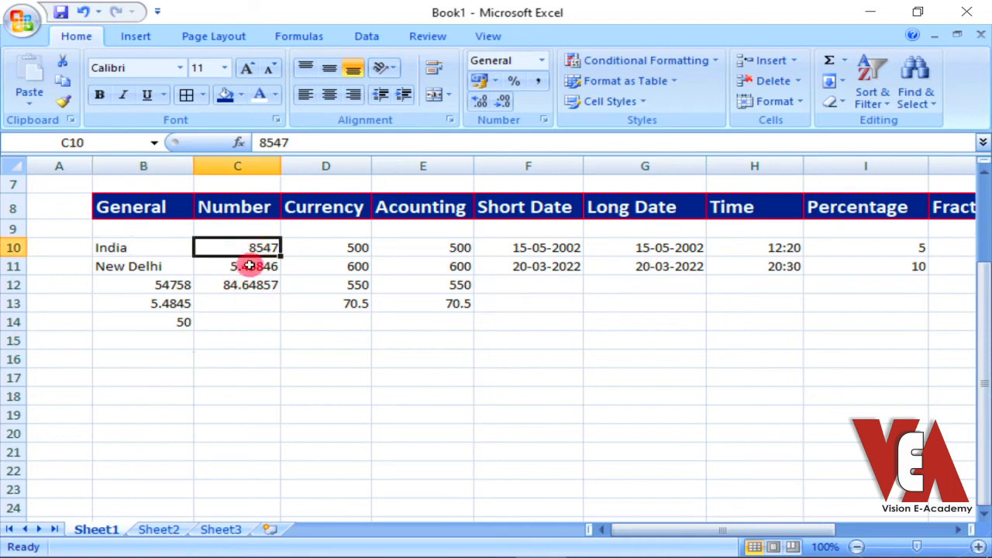
left_click(545, 68)
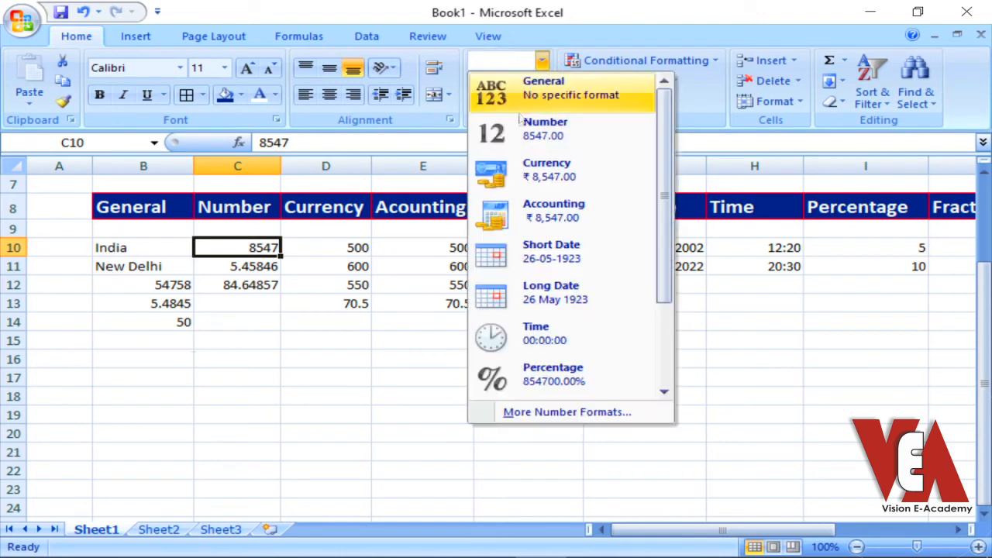
left_click(245, 249)
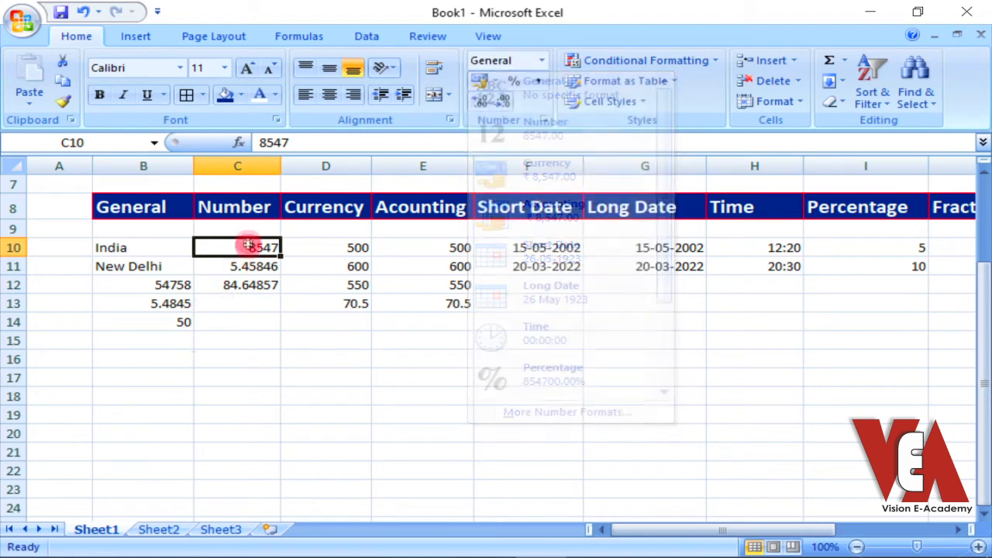
left_click_drag(245, 246, 243, 321)
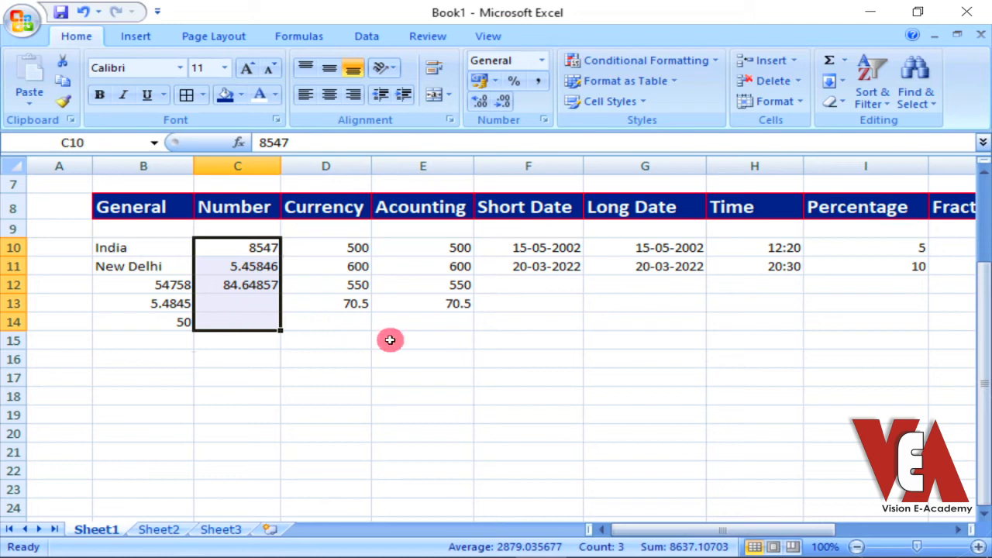
left_click(539, 60)
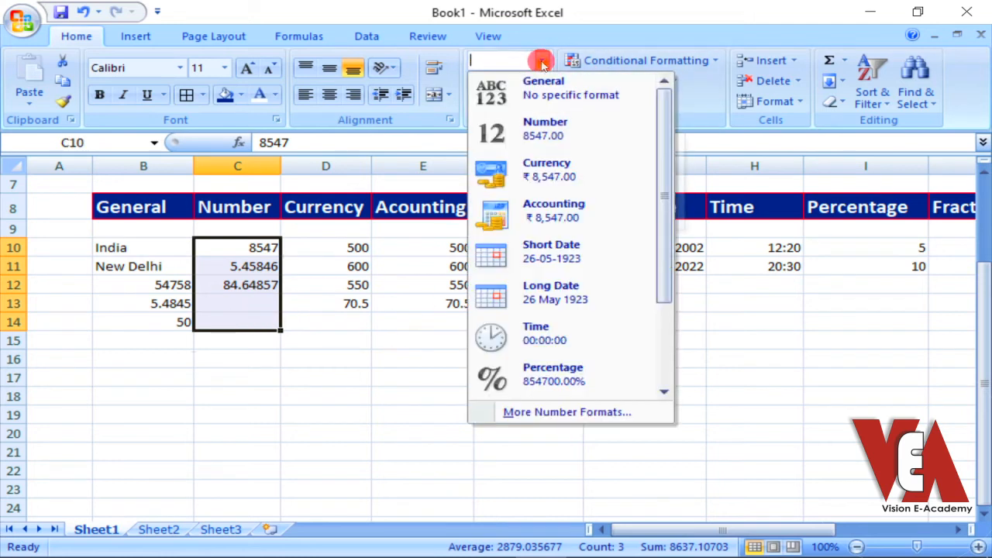
left_click(569, 140)
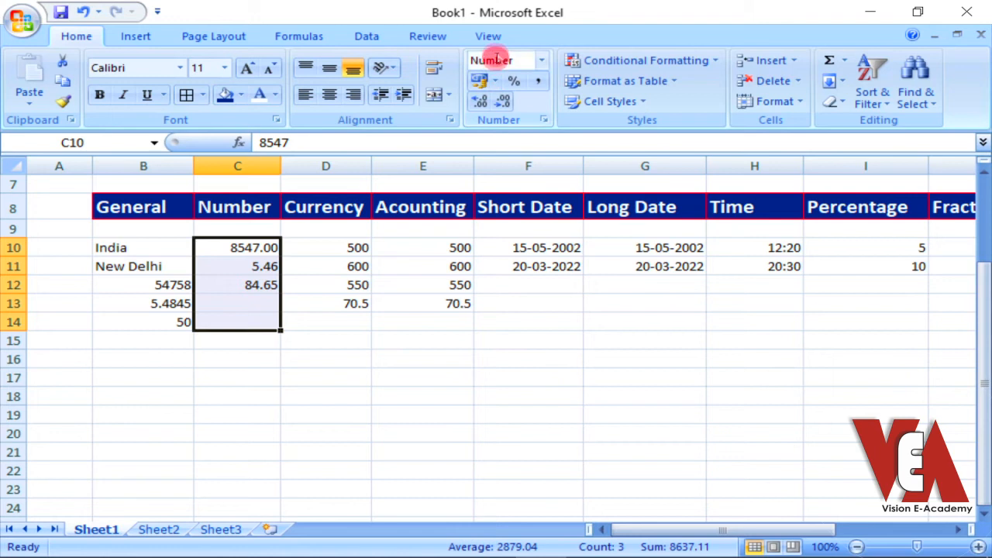
Set the Number format of C10:C14 to 1 decimal place
left_click(546, 121)
left_click_drag(505, 102, 574, 97)
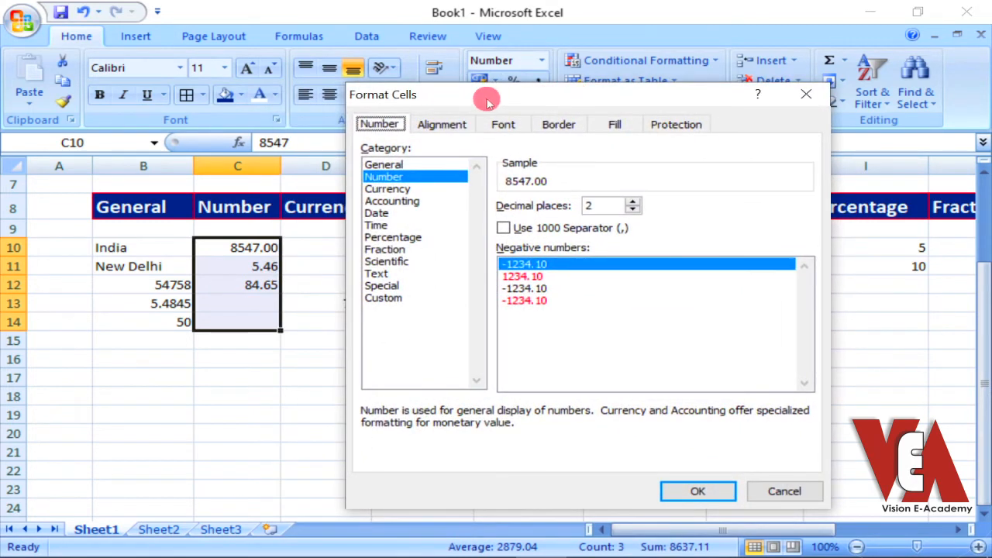
left_click_drag(485, 93, 488, 62)
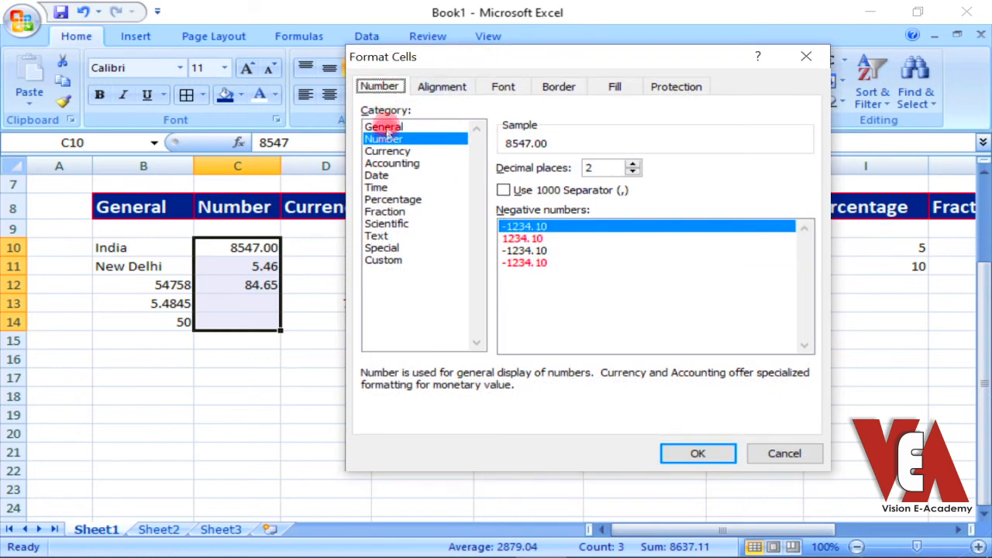
left_click(430, 144)
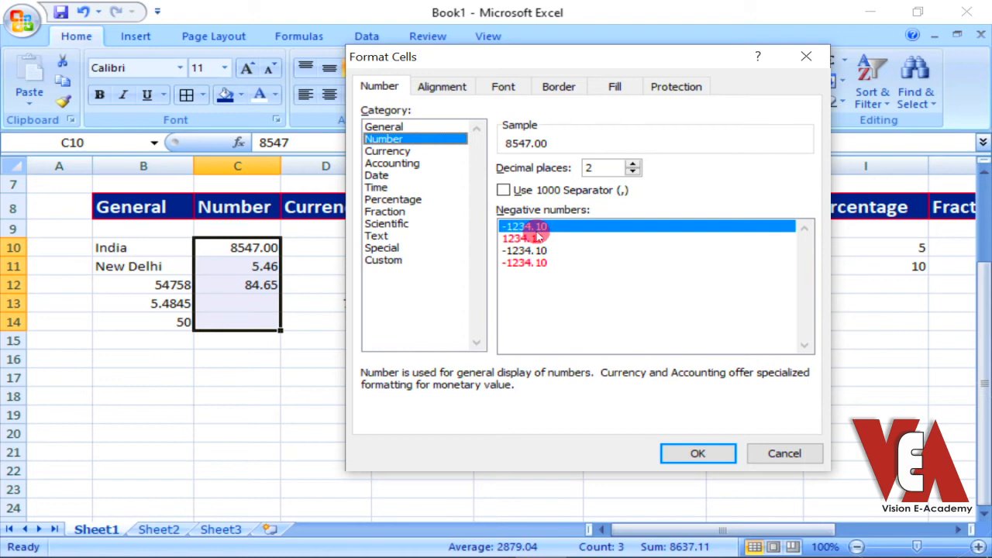
left_click(634, 164)
left_click(634, 164)
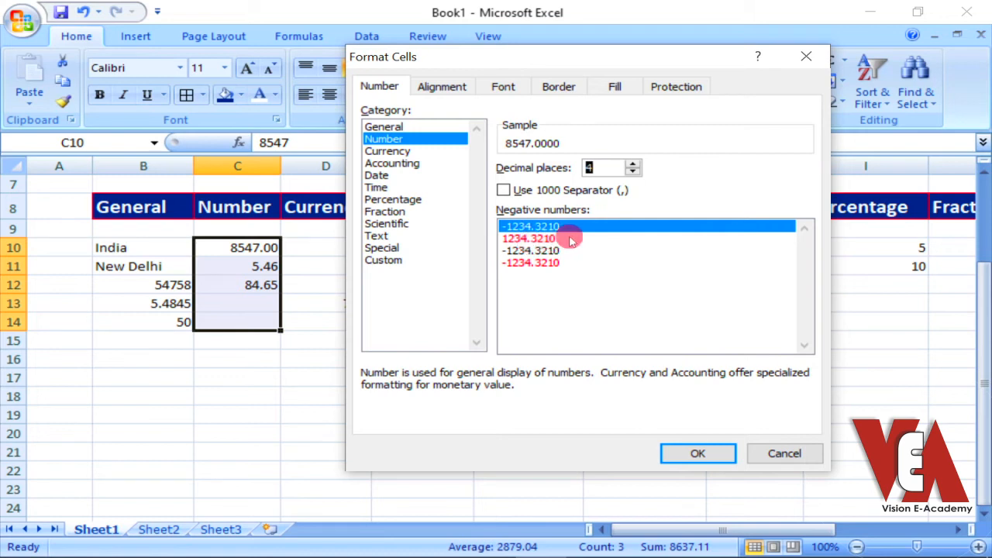
left_click(633, 174)
left_click(633, 173)
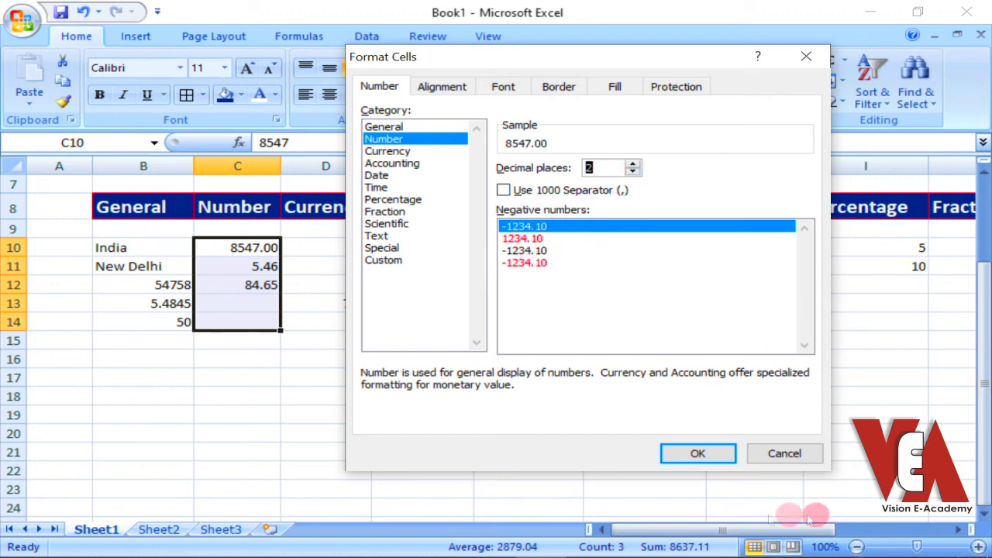
left_click(632, 174)
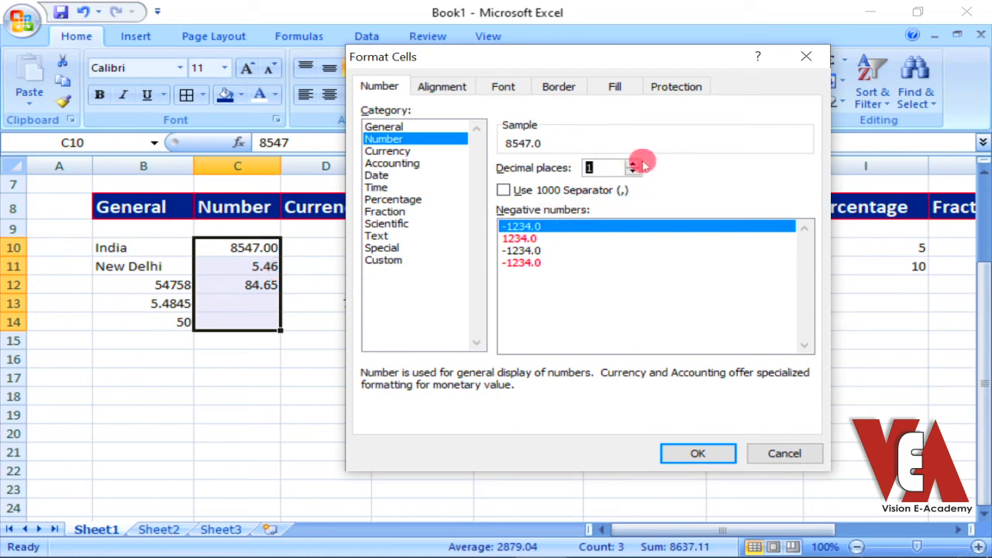
left_click(699, 455)
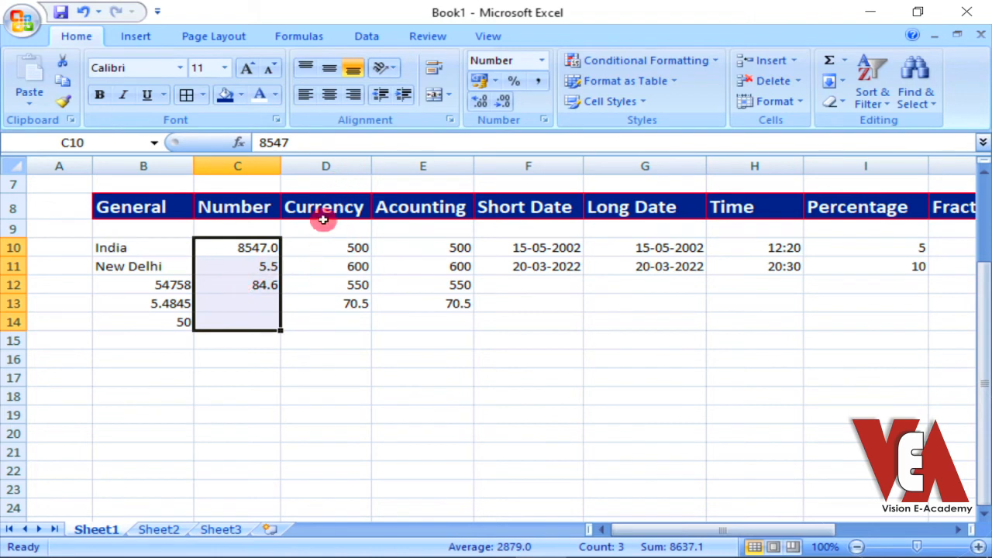
Apply the Currency format to the amounts in D10:D13 and widen column D
left_click(324, 244)
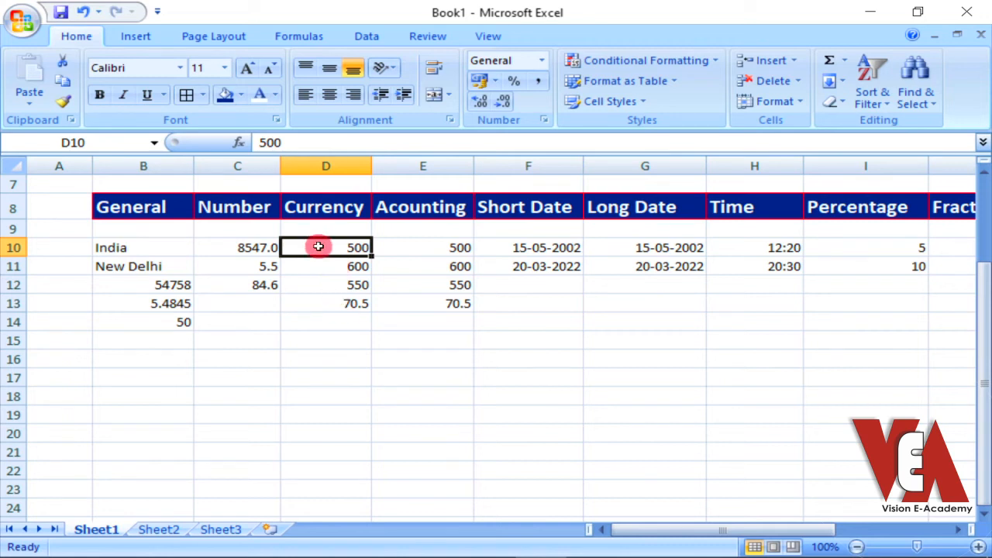
left_click_drag(317, 250, 324, 306)
left_click(541, 61)
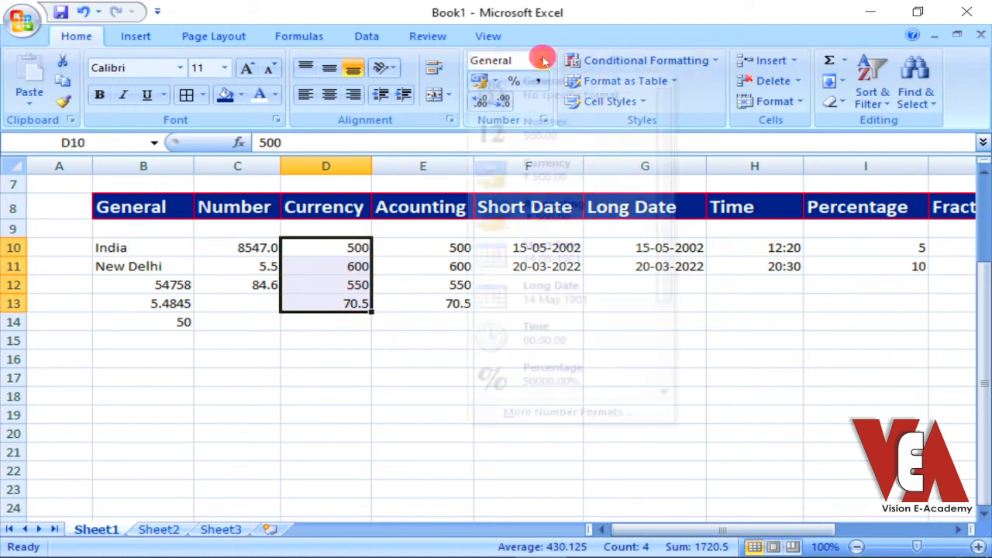
left_click(531, 178)
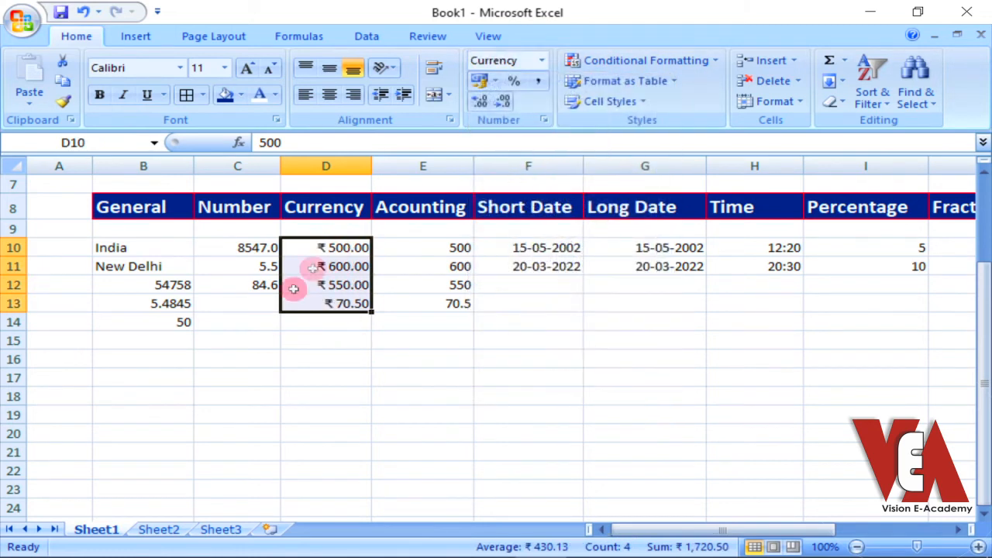
left_click_drag(373, 158, 426, 160)
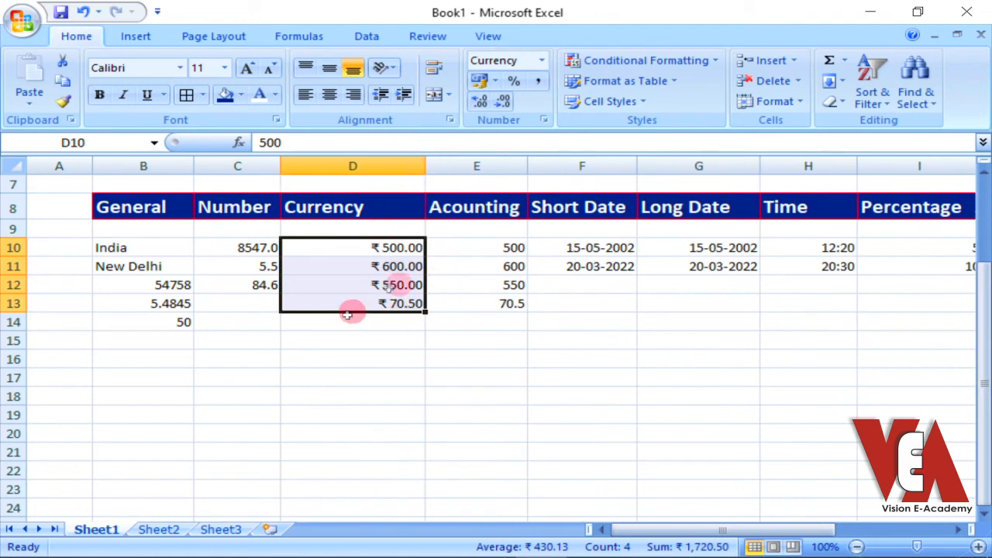
left_click(358, 357)
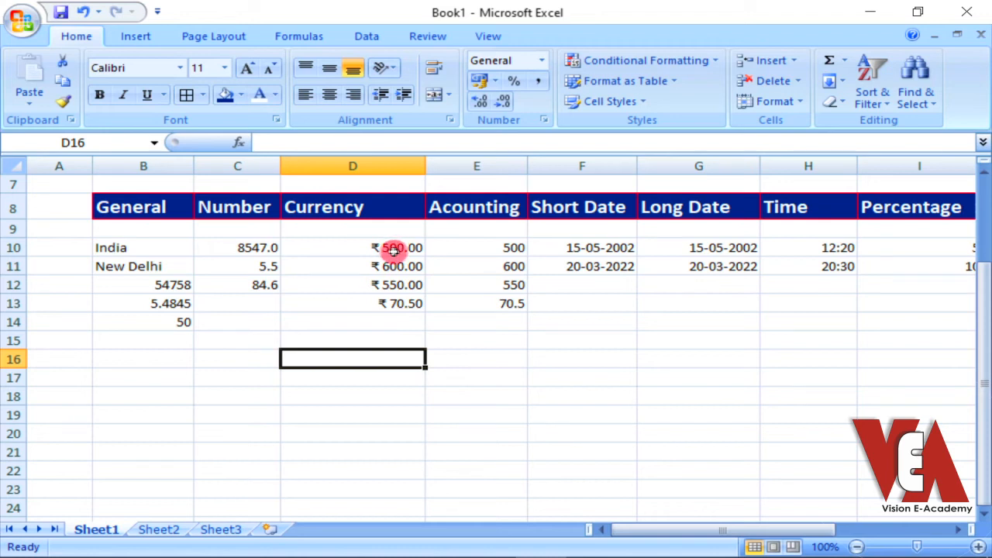
left_click(376, 247)
left_click_drag(375, 247, 377, 303)
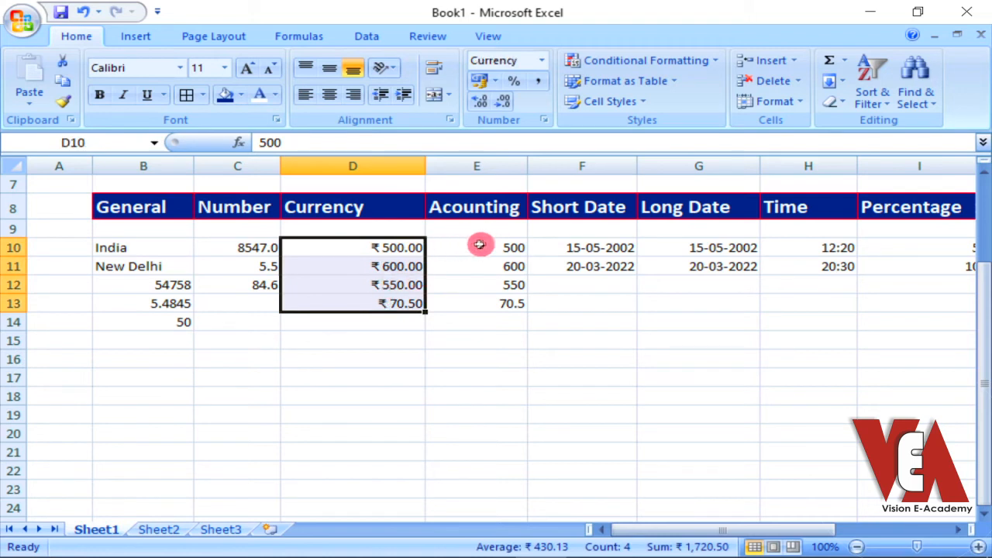
Apply the Accounting format to the amounts in E10:E13
left_click(474, 247)
left_click_drag(473, 248, 478, 303)
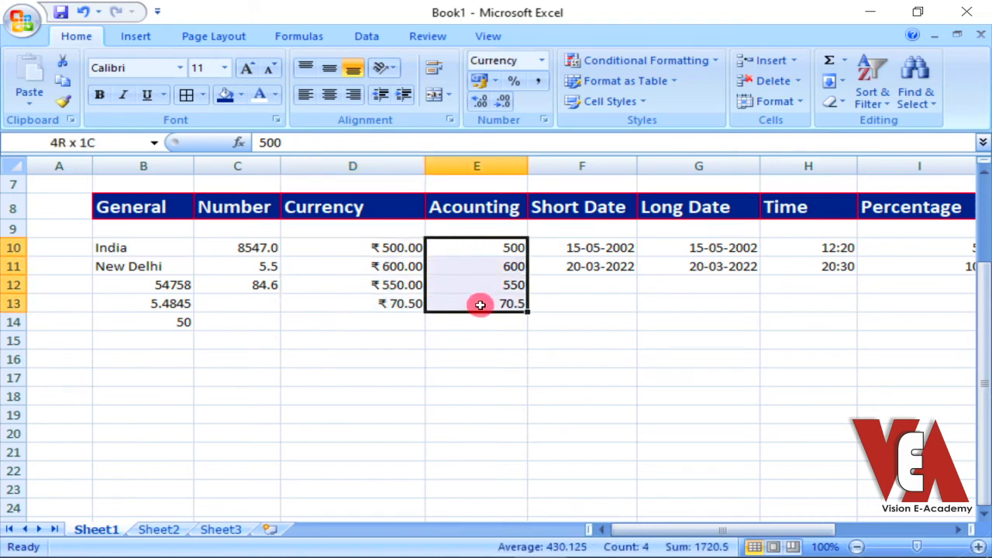
left_click(542, 62)
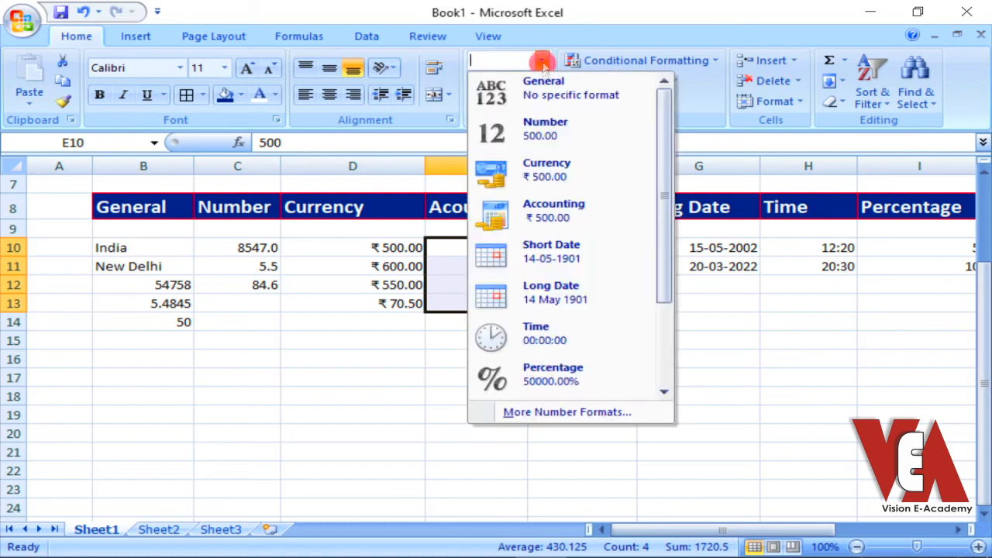
left_click(531, 216)
left_click(473, 341)
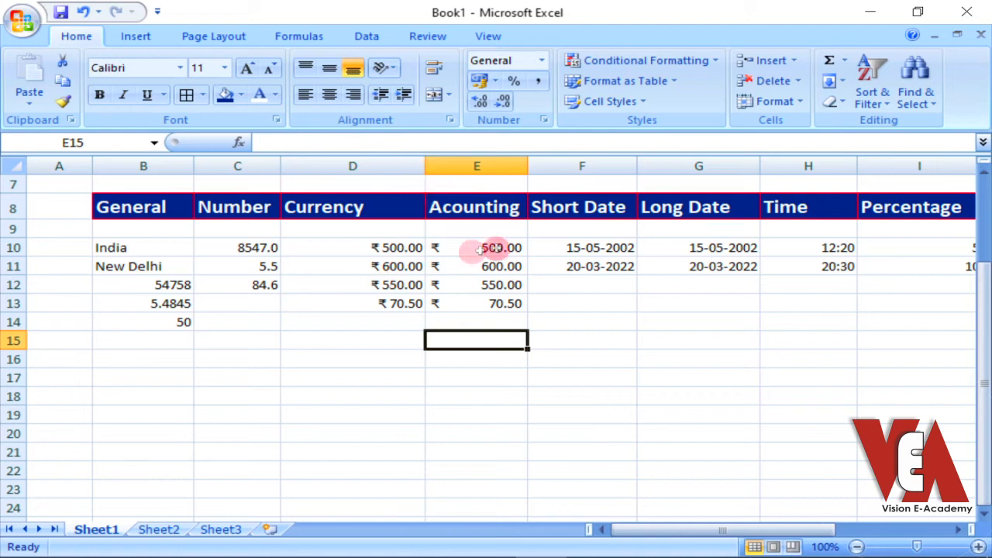
Compare the rupee symbol placement in the Currency amounts D10:D13 with the Accounting amounts E10:E13
left_click_drag(487, 247, 481, 310)
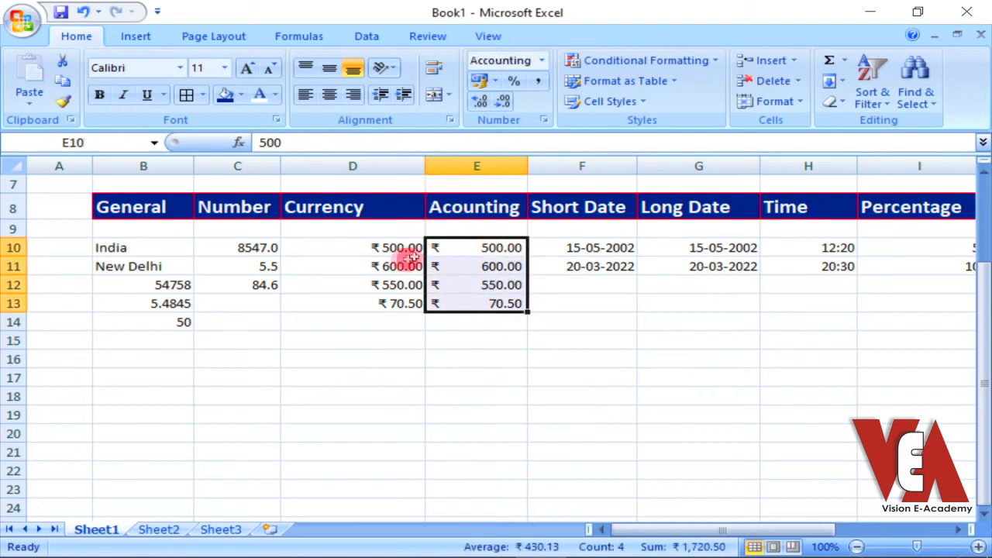
left_click_drag(370, 248, 357, 307)
left_click_drag(473, 246, 472, 303)
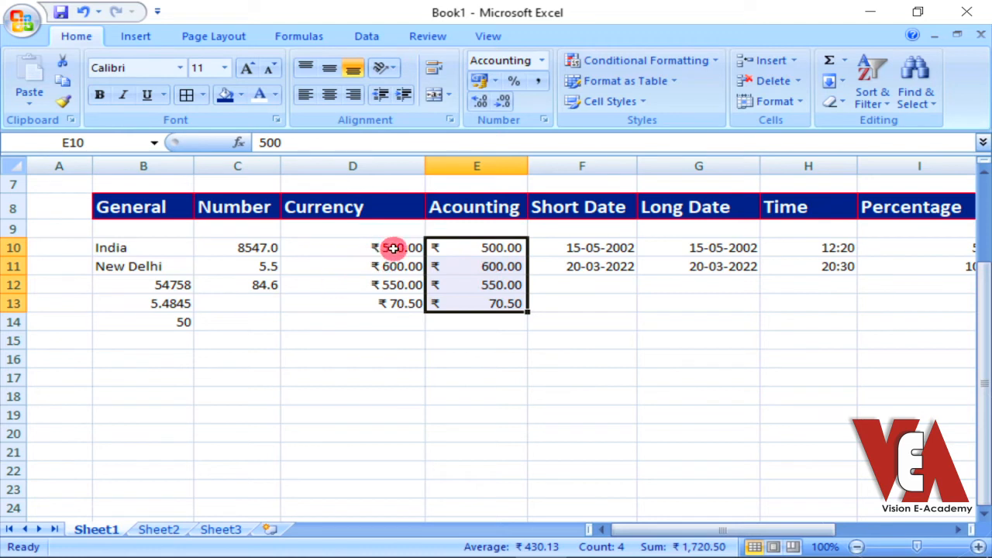
left_click_drag(393, 247, 387, 304)
left_click_drag(484, 247, 480, 299)
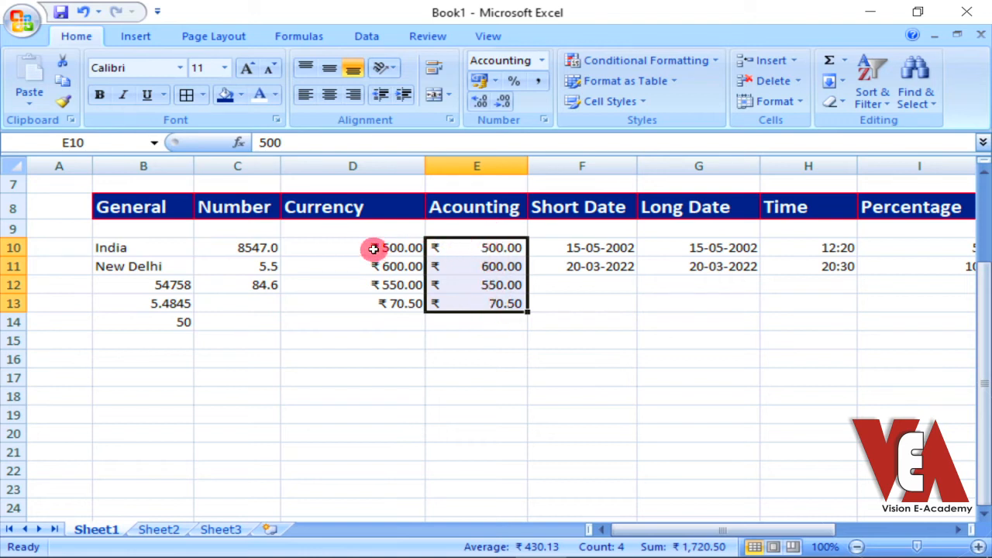
Set the Accounting format of E10:E13 to 1 decimal place
left_click_drag(374, 247, 367, 305)
left_click_drag(473, 249, 463, 304)
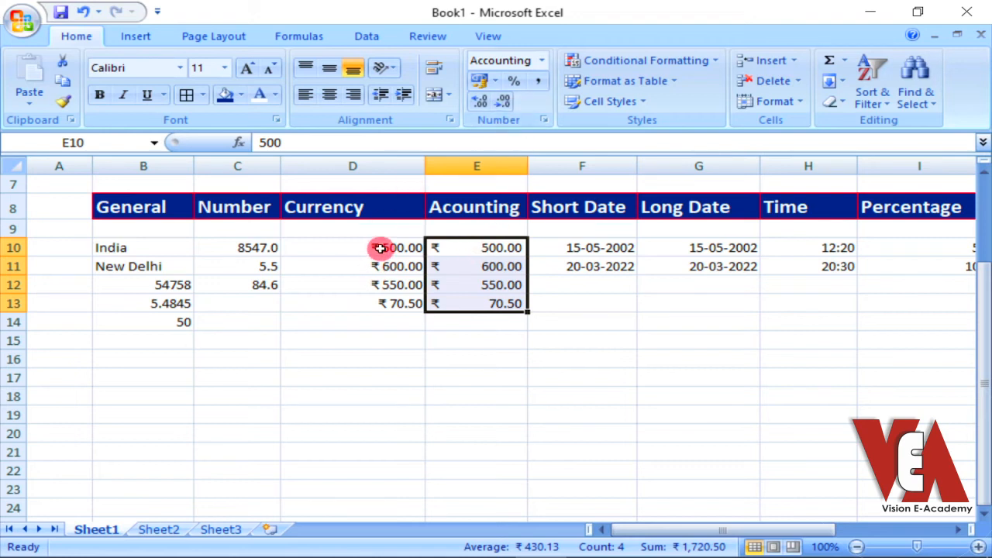
left_click(545, 121)
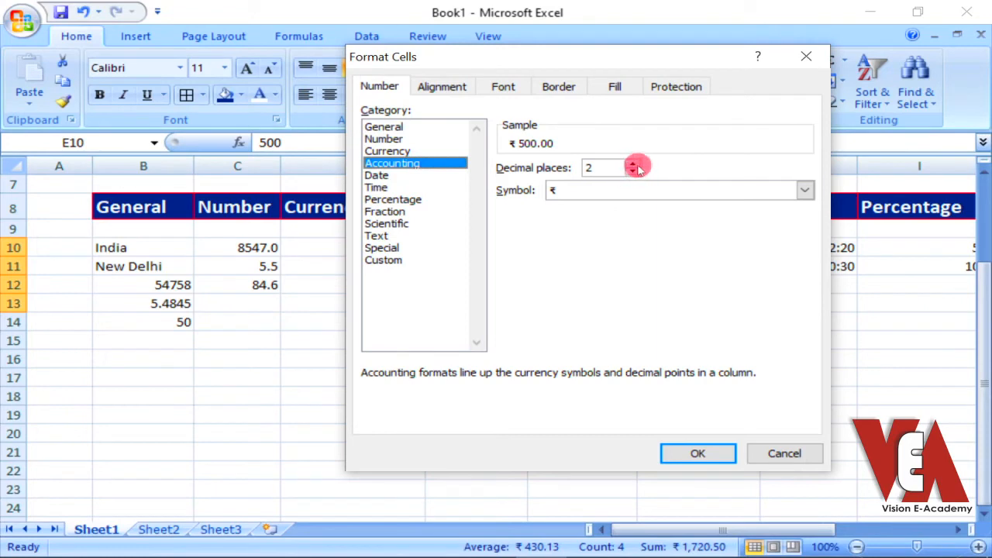
left_click_drag(590, 51, 150, 49)
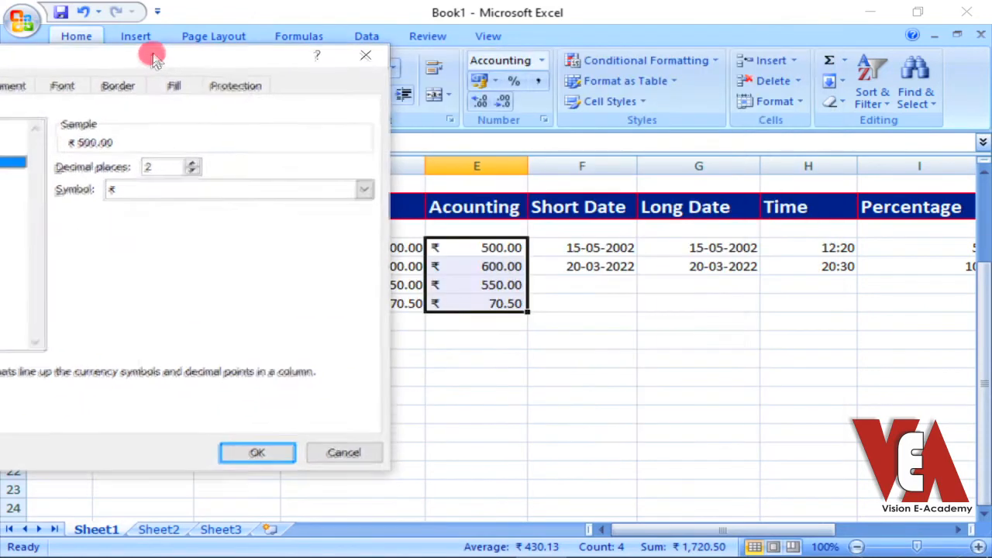
left_click(193, 169)
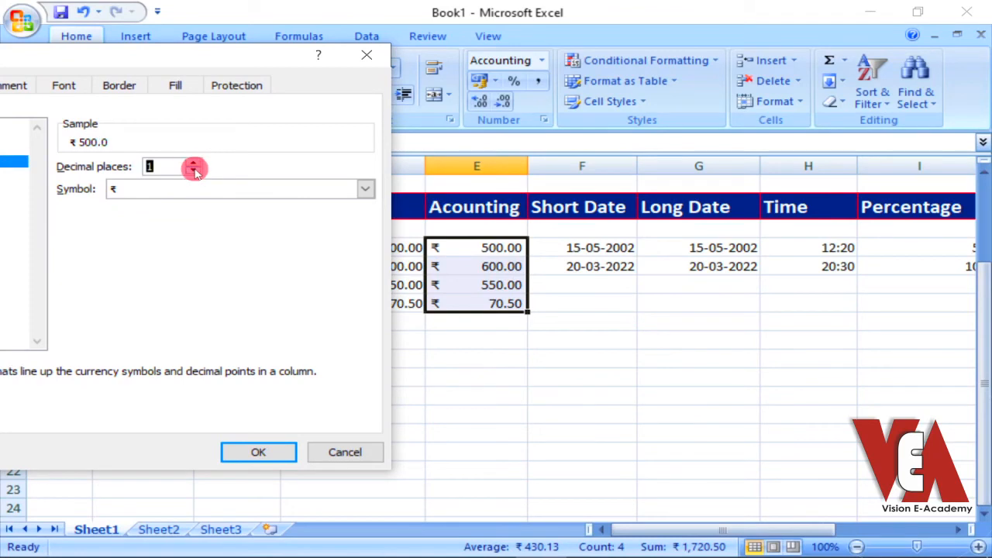
left_click(260, 452)
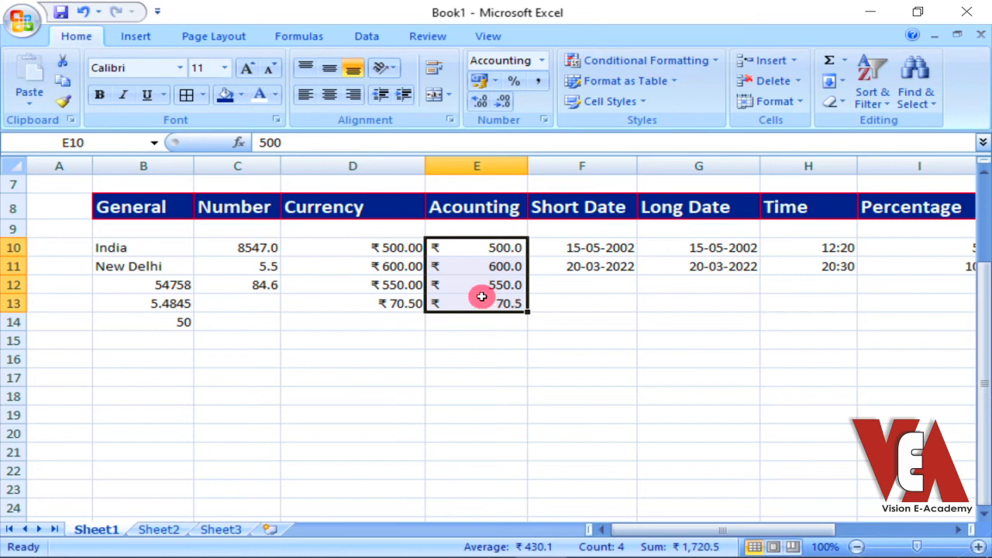
Set the Accounting format of E10:E13 to 3 decimal places
left_click(546, 121)
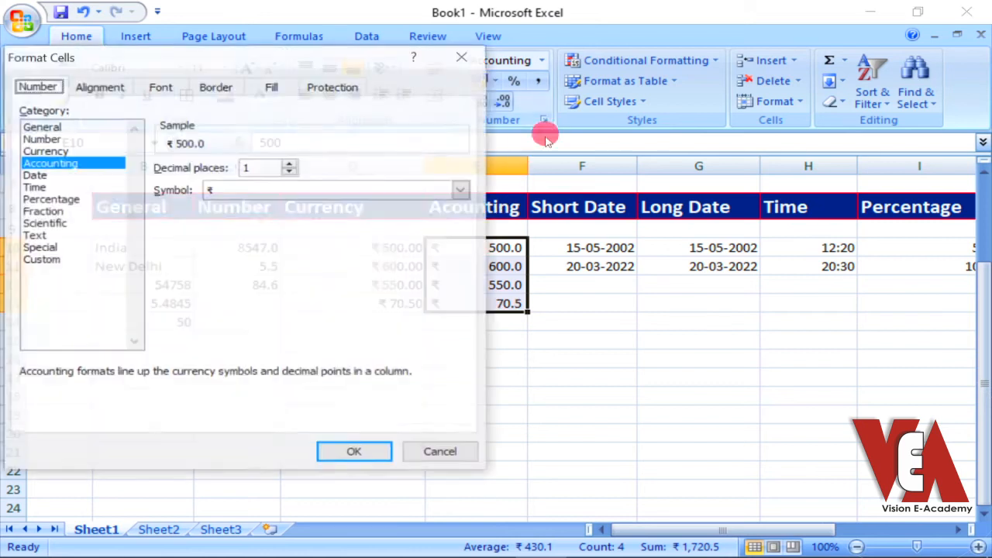
left_click(292, 164)
left_click(292, 163)
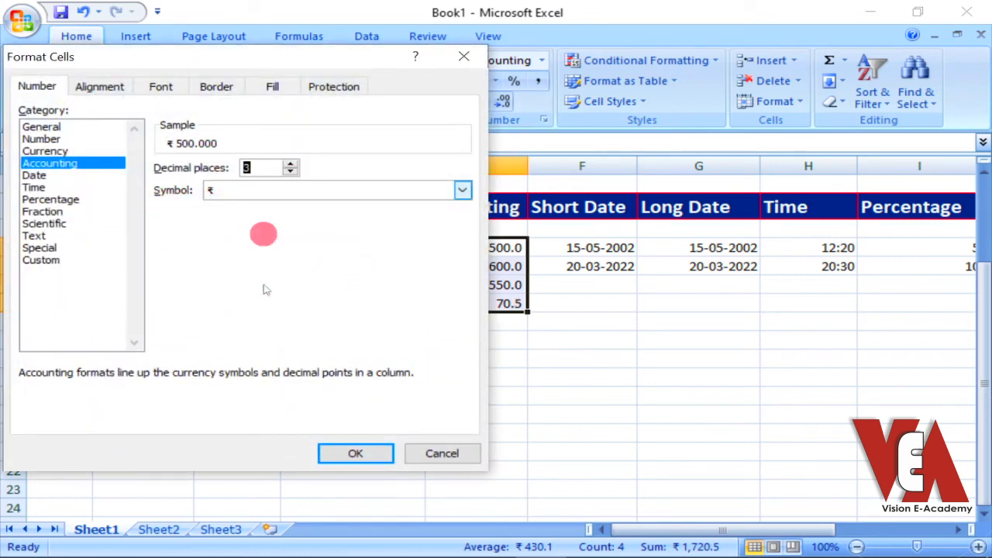
left_click(363, 455)
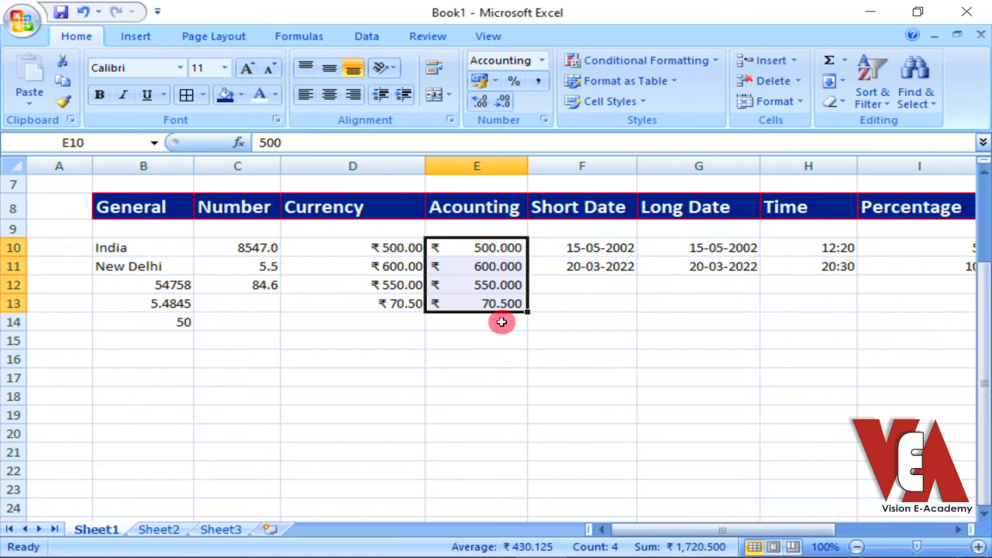
Set the Accounting format of E10:E13 to 2 decimal places
left_click(545, 122)
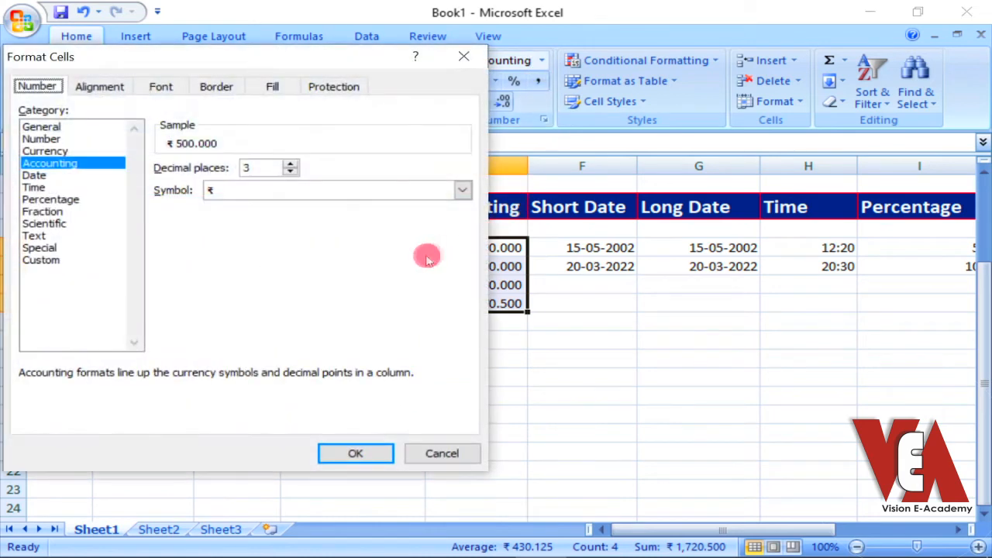
left_click(290, 171)
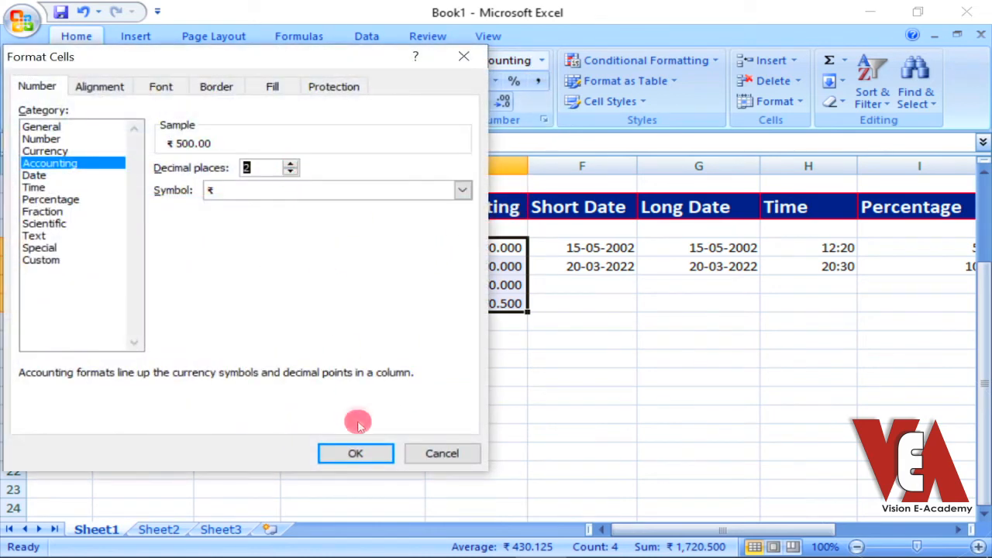
left_click(357, 453)
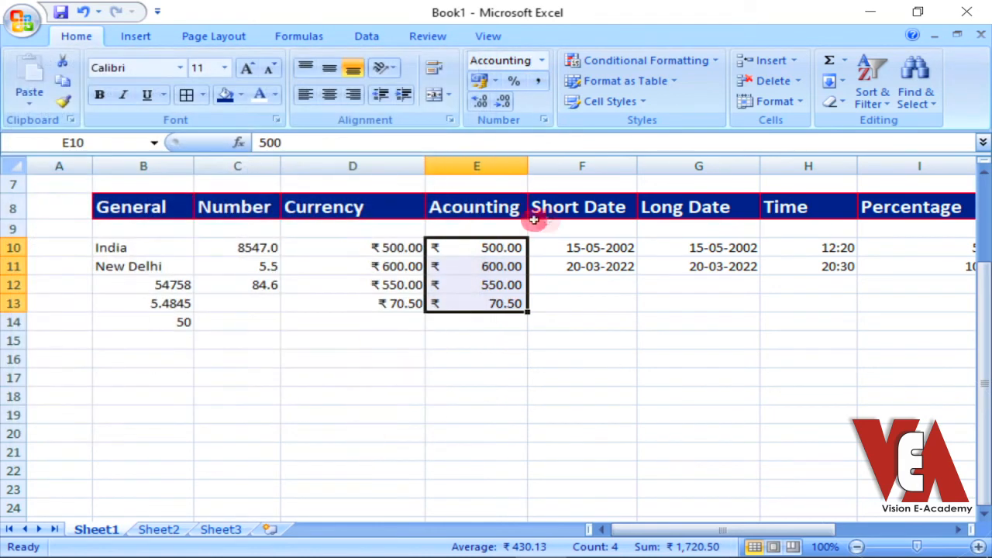
Set the Accounting currency symbol of E10:E13 to $ English (Australia)
left_click(545, 121)
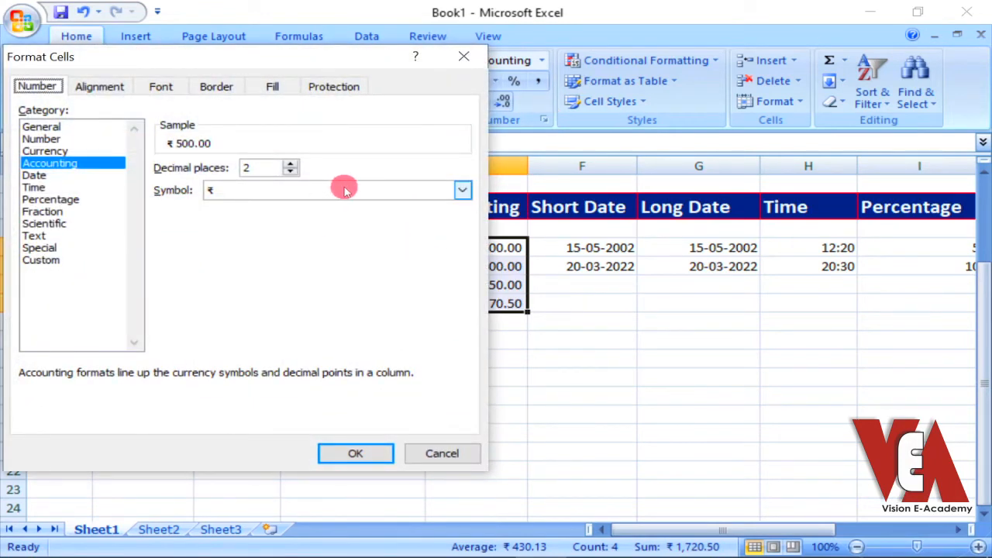
left_click(343, 190)
left_click(292, 269)
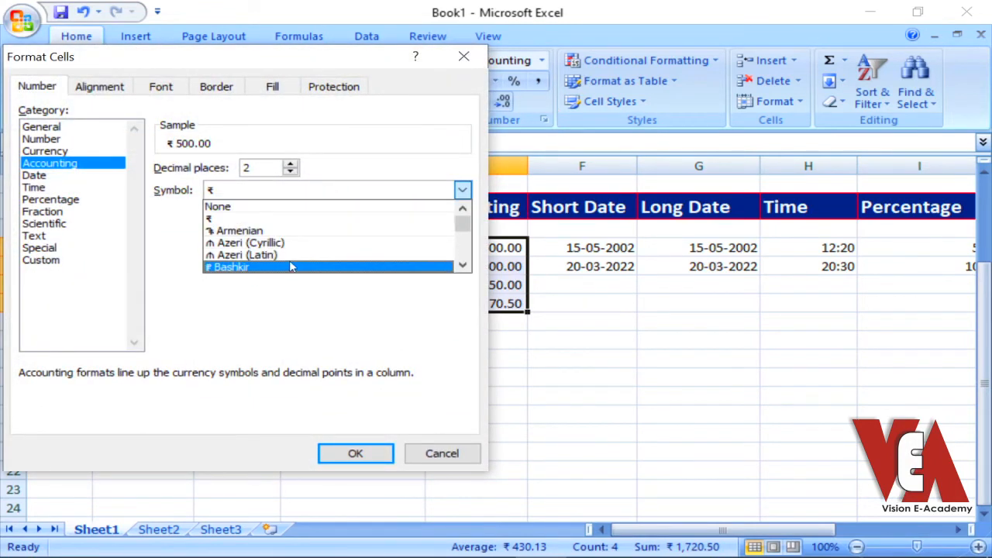
scroll(374, 247, "down", 1)
scroll(372, 246, "down", 3)
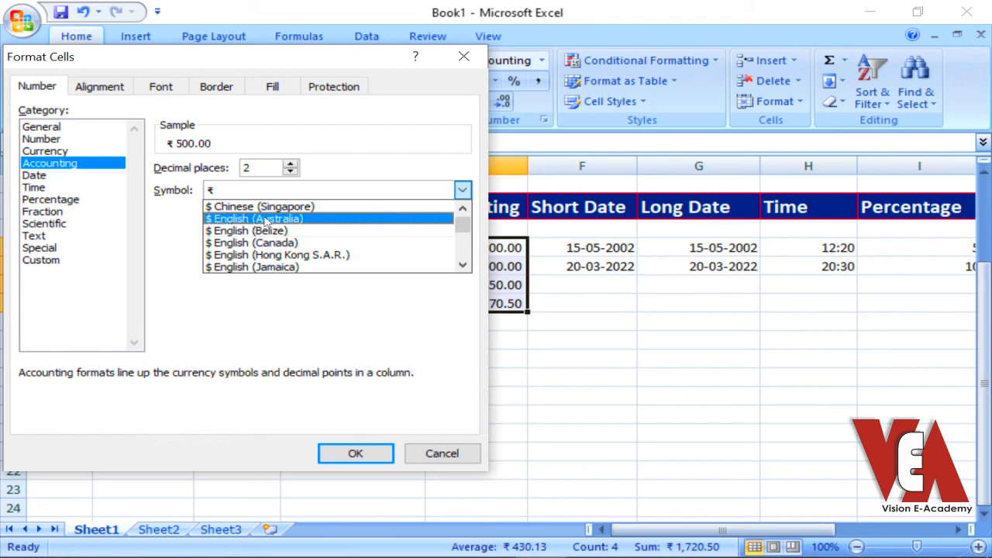
left_click(264, 220)
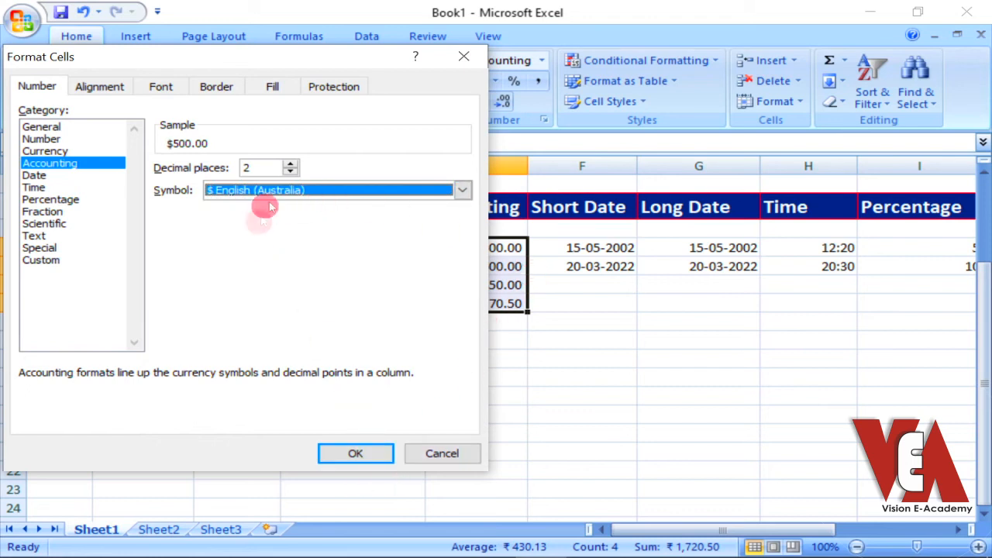
left_click(352, 454)
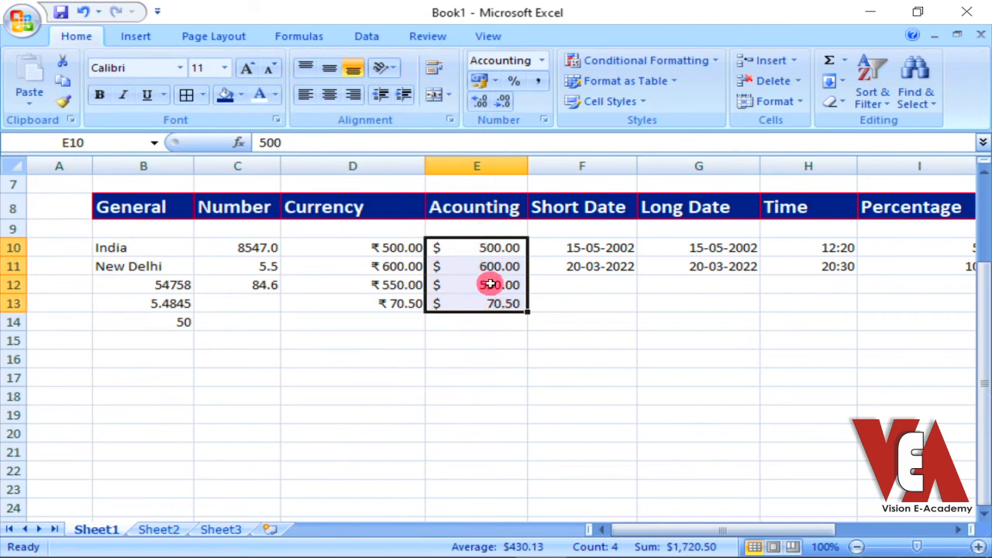
Set the Accounting currency symbol of E10:E13 to $ English (U.S.)
left_click(544, 118)
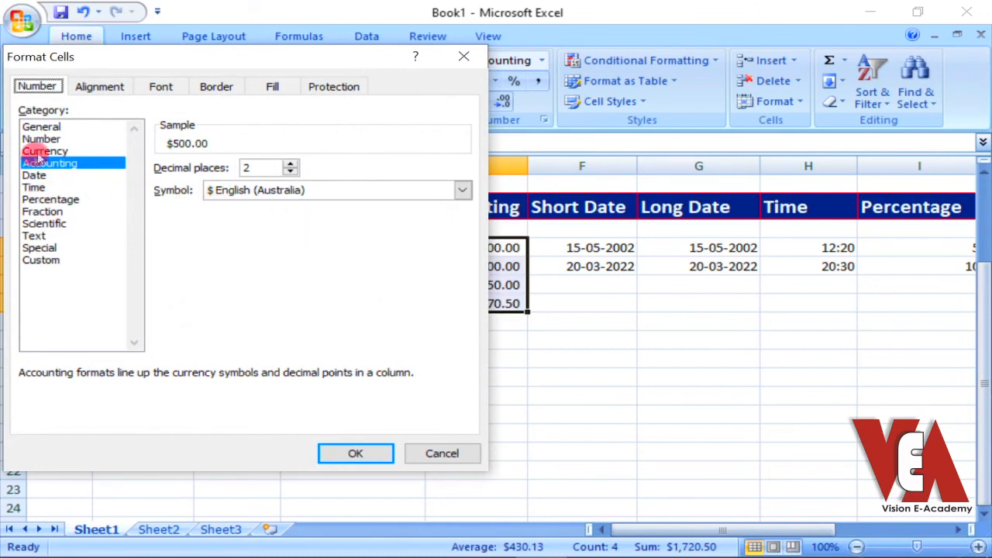
left_click(330, 190)
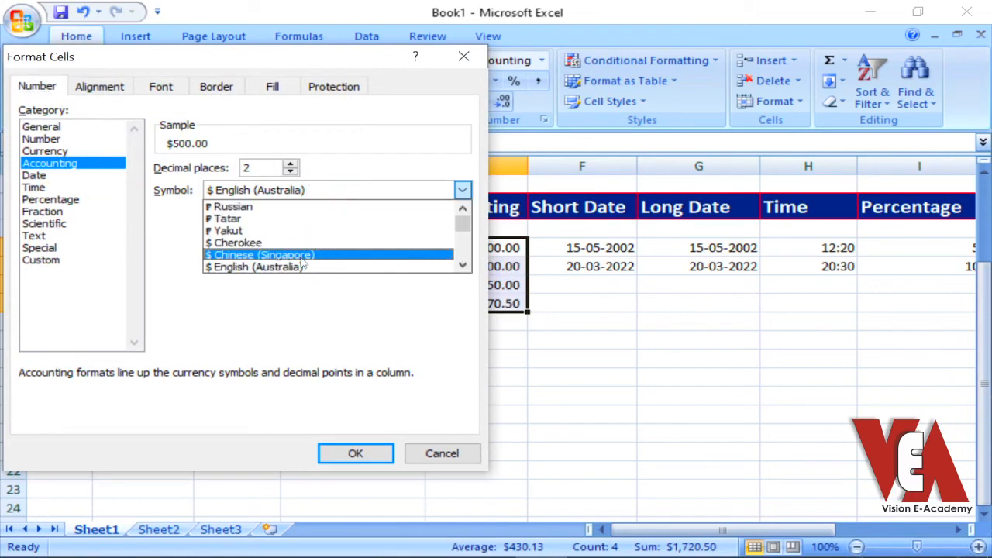
scroll(302, 265, "down", 3)
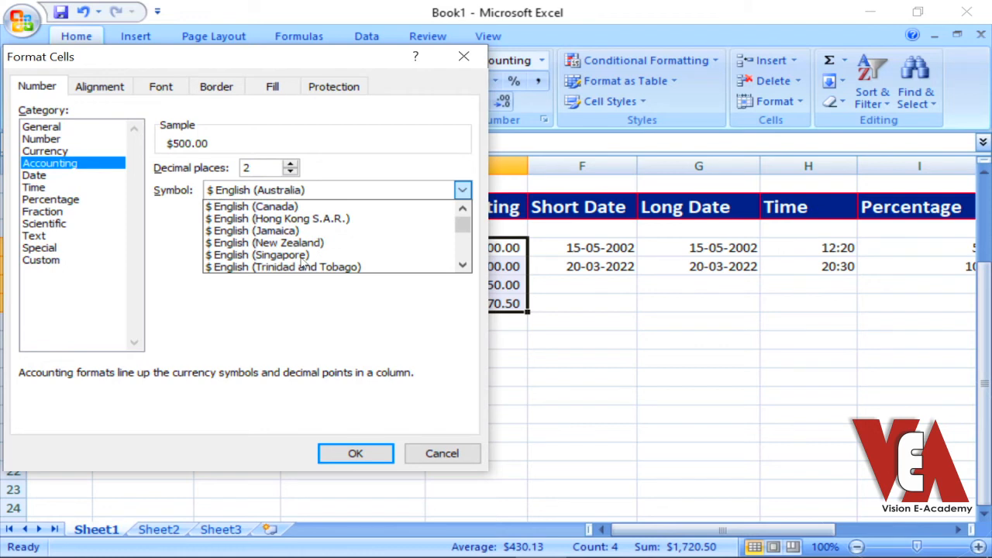
scroll(302, 265, "down", 1)
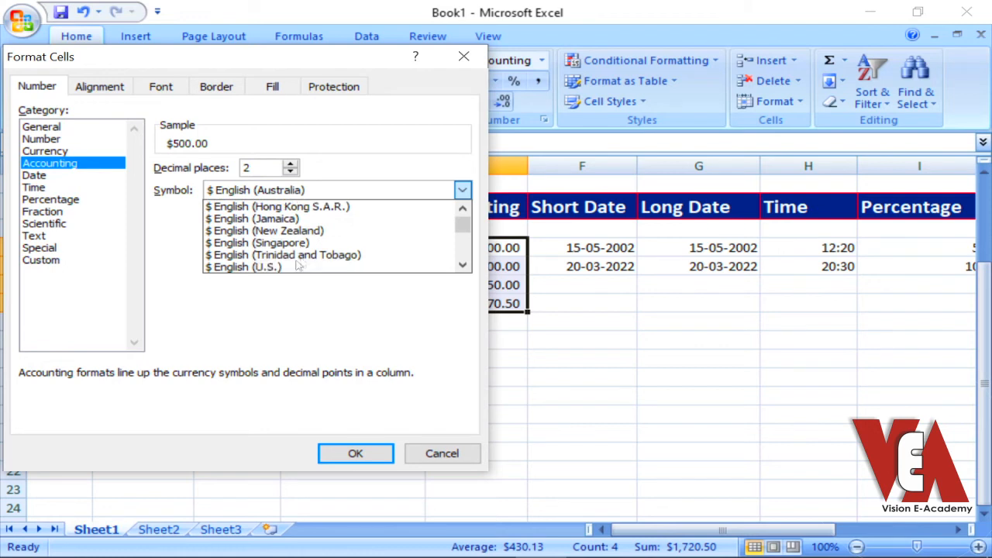
scroll(302, 256, "down", 1)
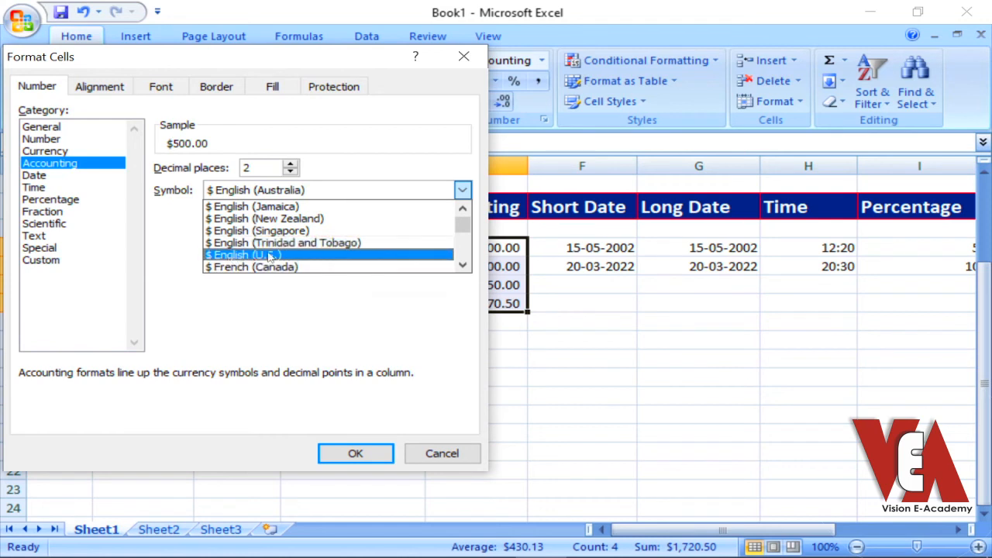
left_click(268, 256)
left_click(355, 454)
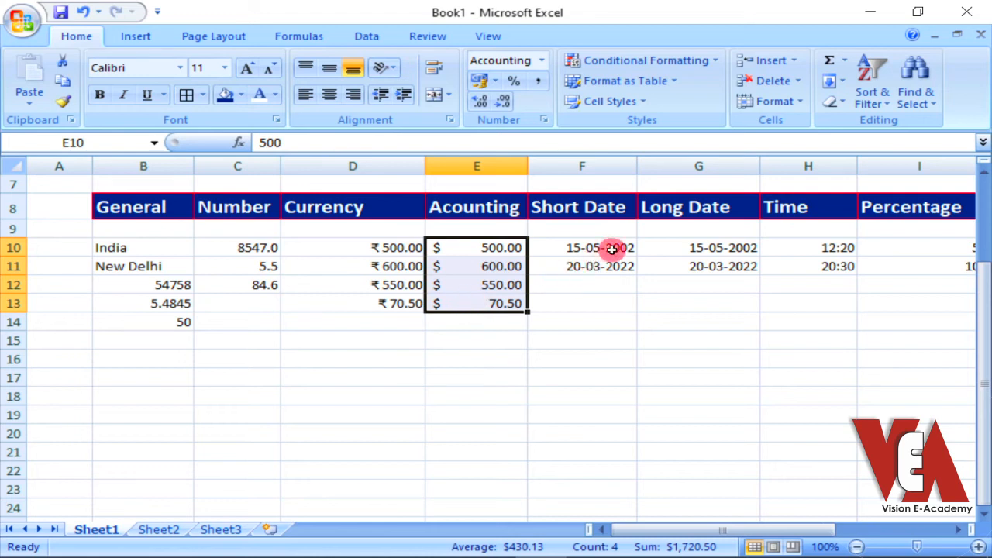
left_click(545, 118)
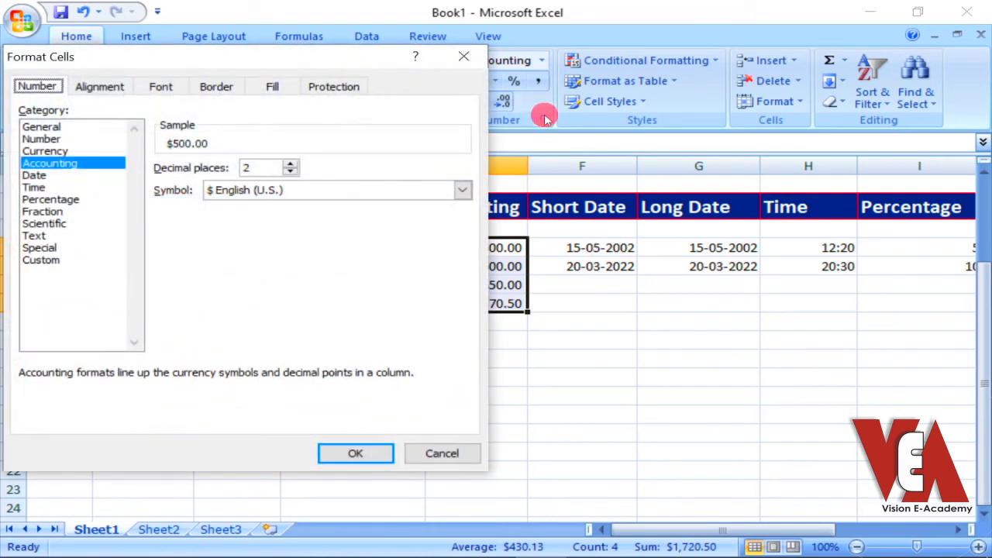
left_click(465, 55)
left_click(545, 62)
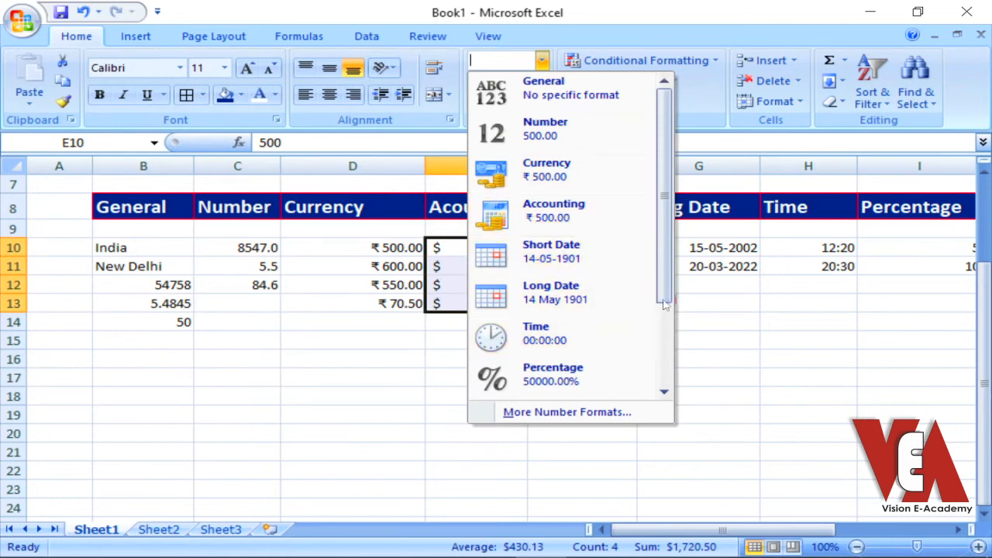
left_click_drag(665, 282, 667, 285)
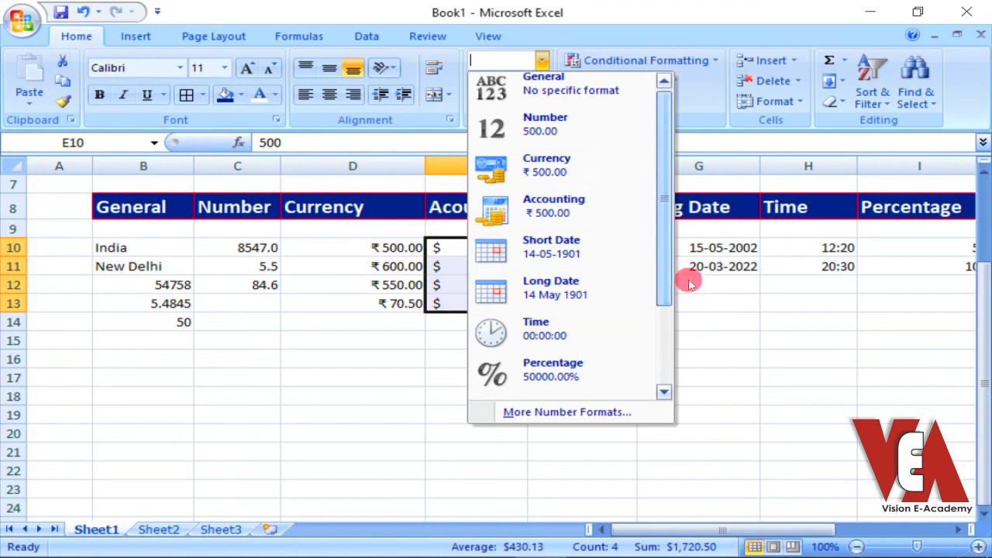
left_click(604, 31)
left_click(543, 119)
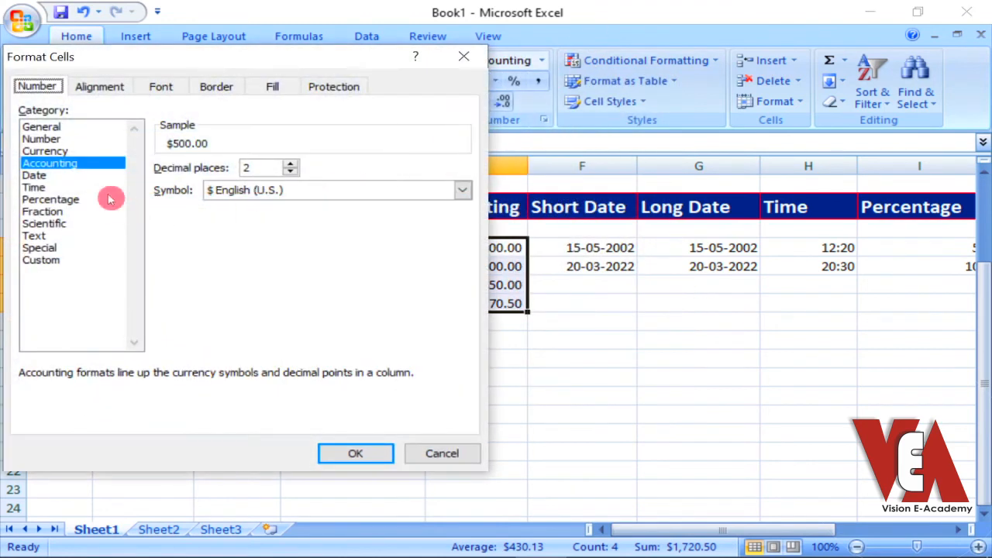
left_click(440, 456)
Format the Short Date cells F10:F13 with the Date type 14 March 2001
left_click(583, 248)
left_click_drag(583, 248, 594, 302)
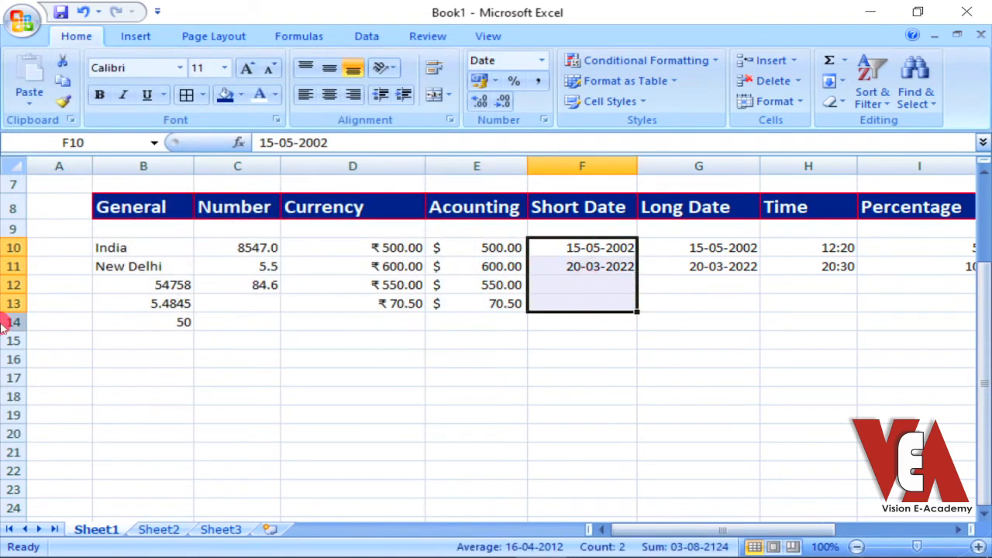
left_click(544, 120)
left_click(34, 176)
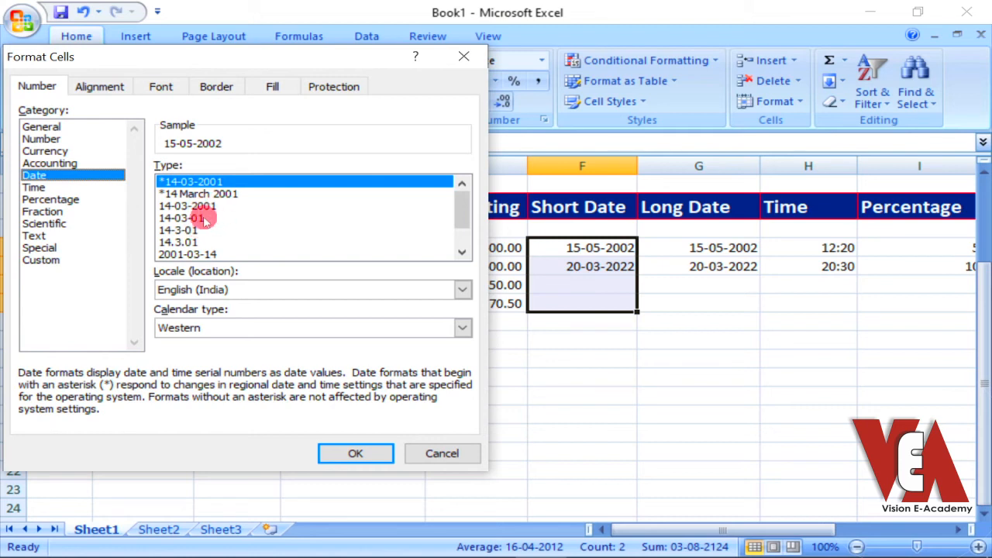
scroll(462, 225, "down", 1)
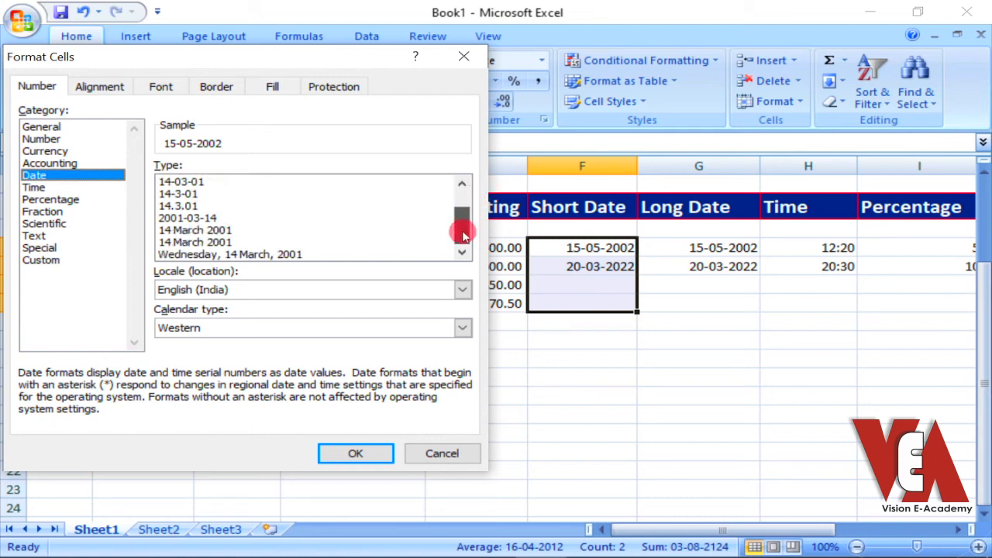
left_click(223, 232)
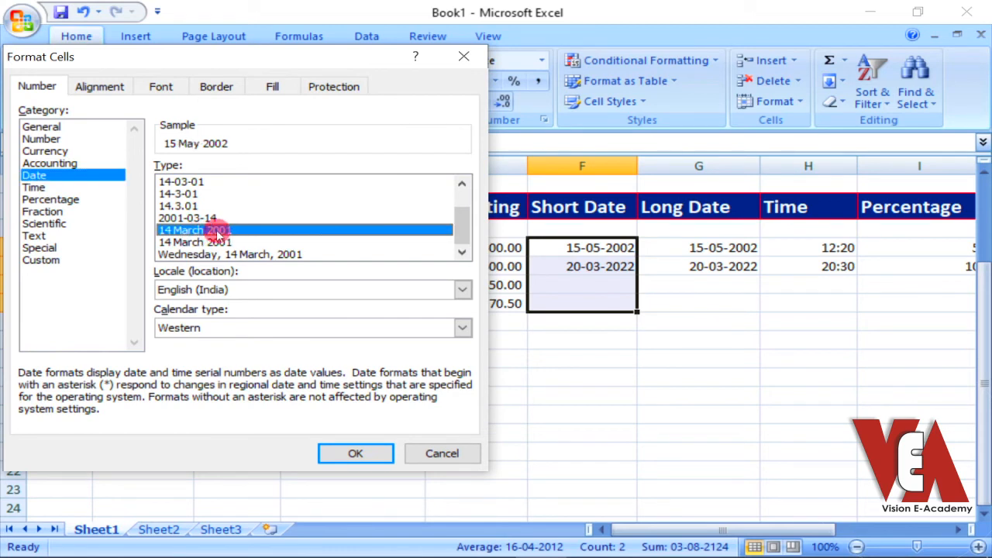
left_click(348, 453)
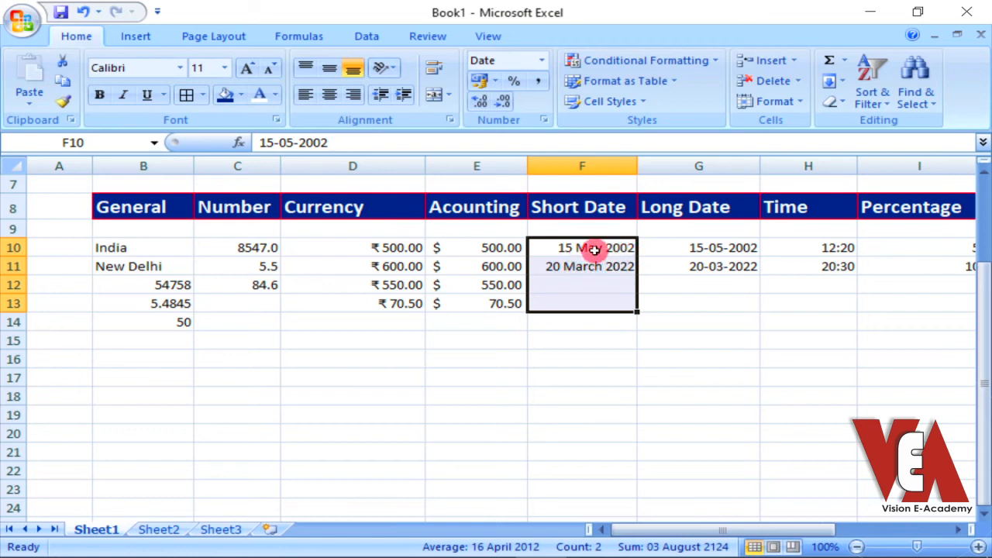
Format the Long Date cells G10:G13 with the Date type Wednesday, 14 March, 2001
left_click_drag(713, 247, 716, 299)
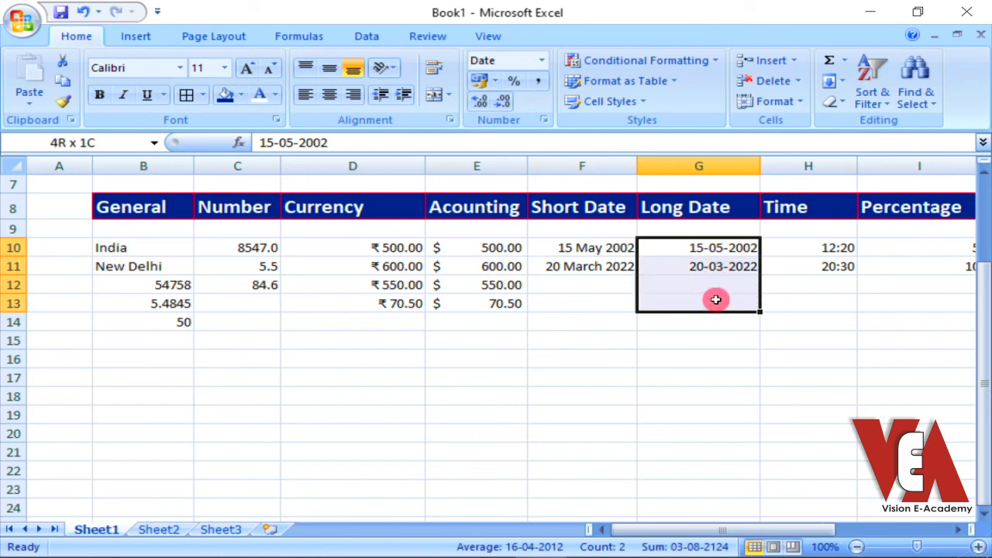
left_click(541, 60)
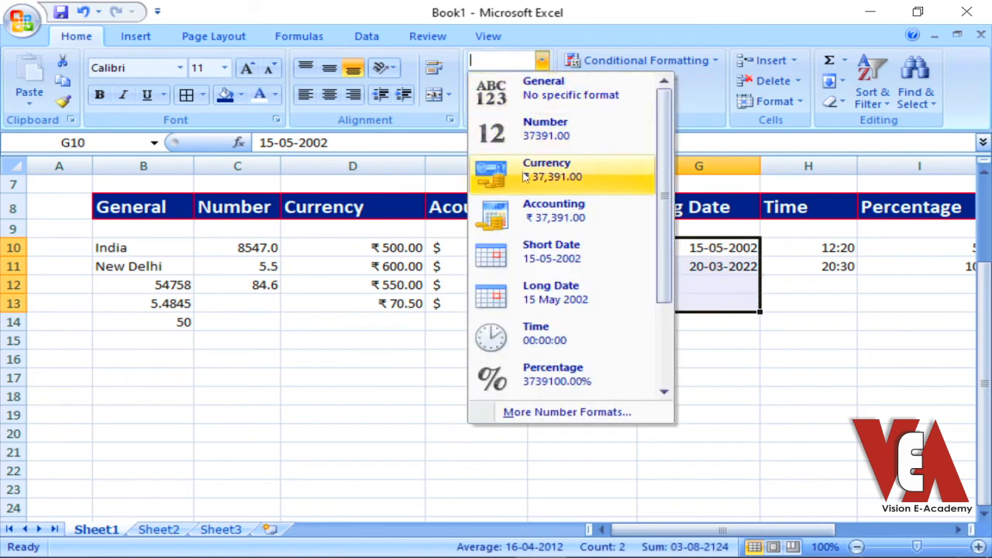
left_click(716, 115)
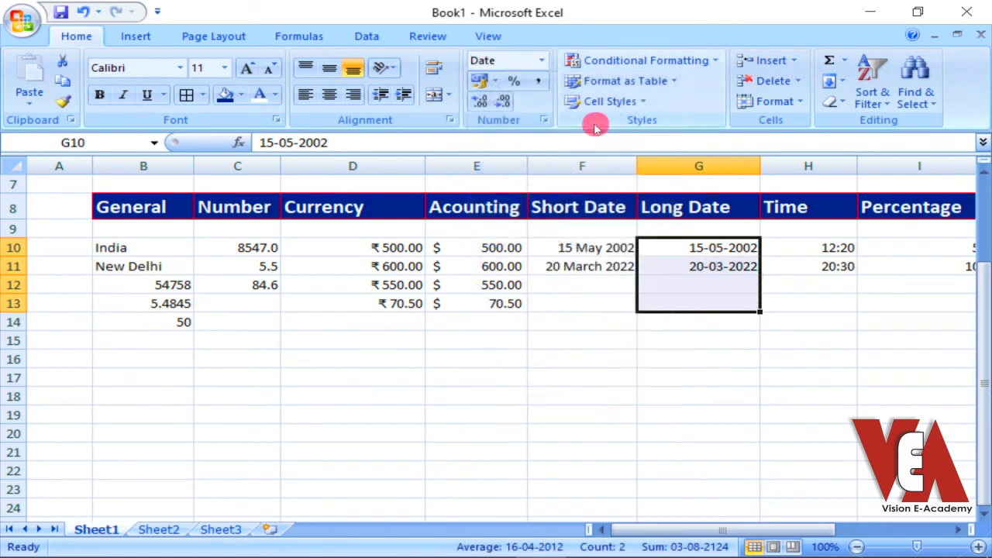
left_click(544, 119)
left_click_drag(474, 202, 471, 231)
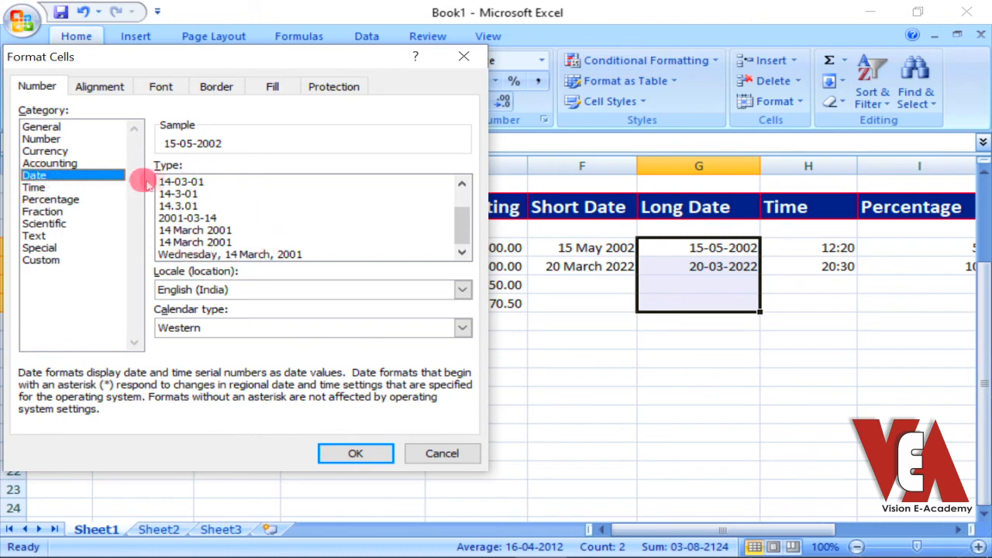
left_click(178, 256)
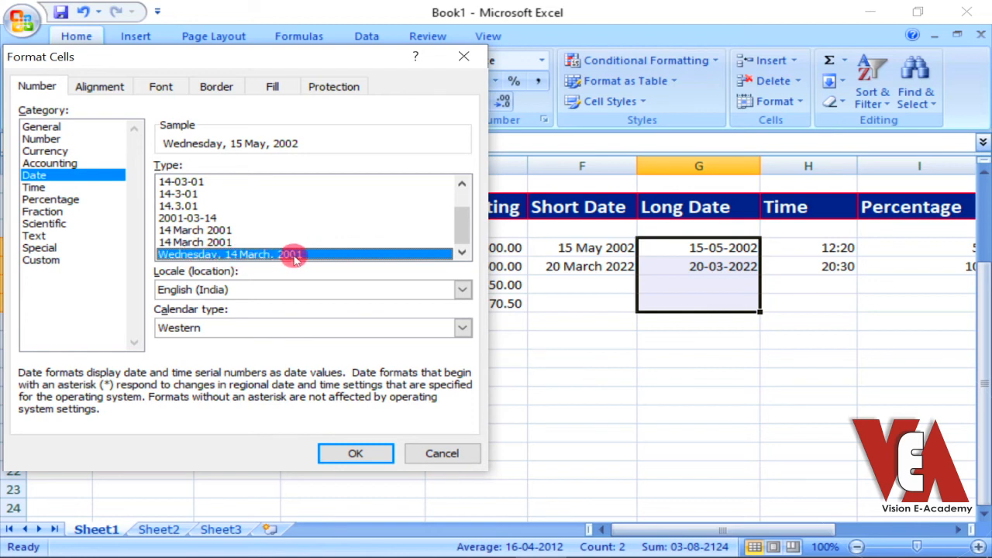
left_click(353, 453)
Widen the Long Date column so the full weekday dates fit, and check cells G10 and G11
left_click_drag(761, 165, 833, 163)
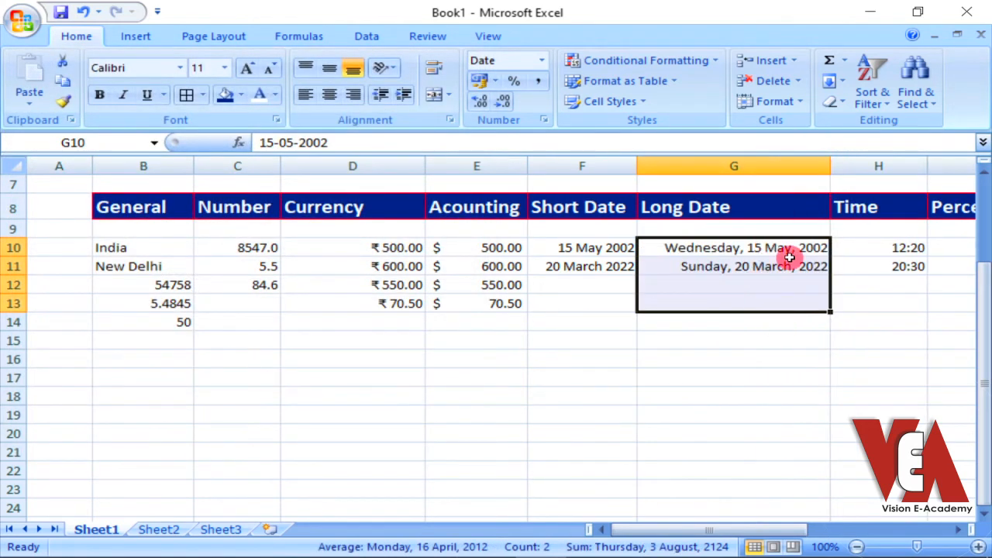
left_click(740, 284)
left_click(736, 318)
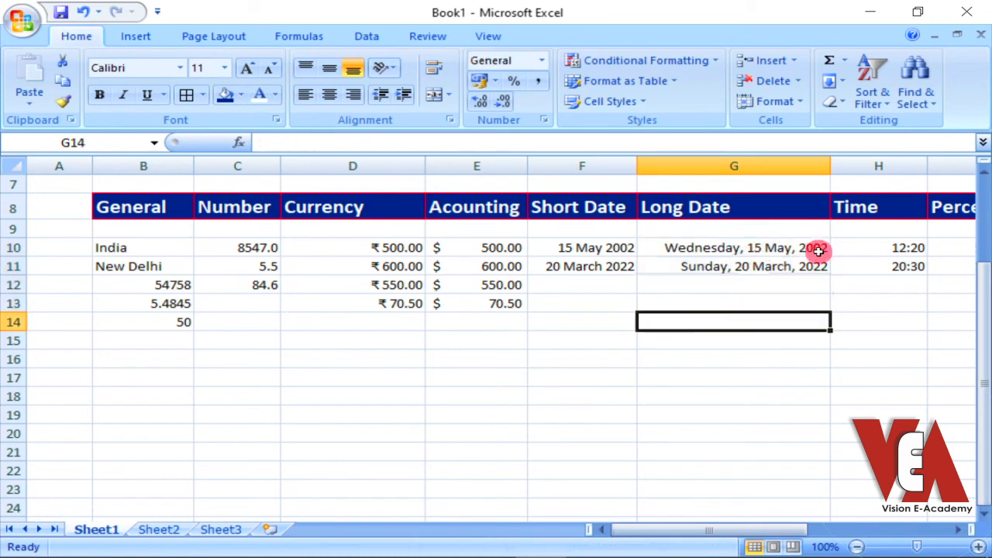
left_click(690, 248)
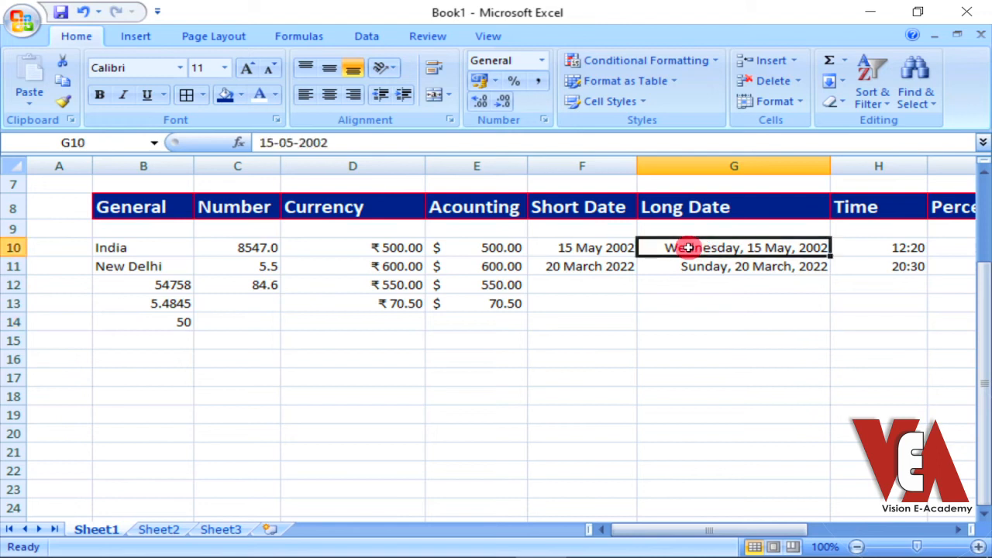
left_click(689, 268)
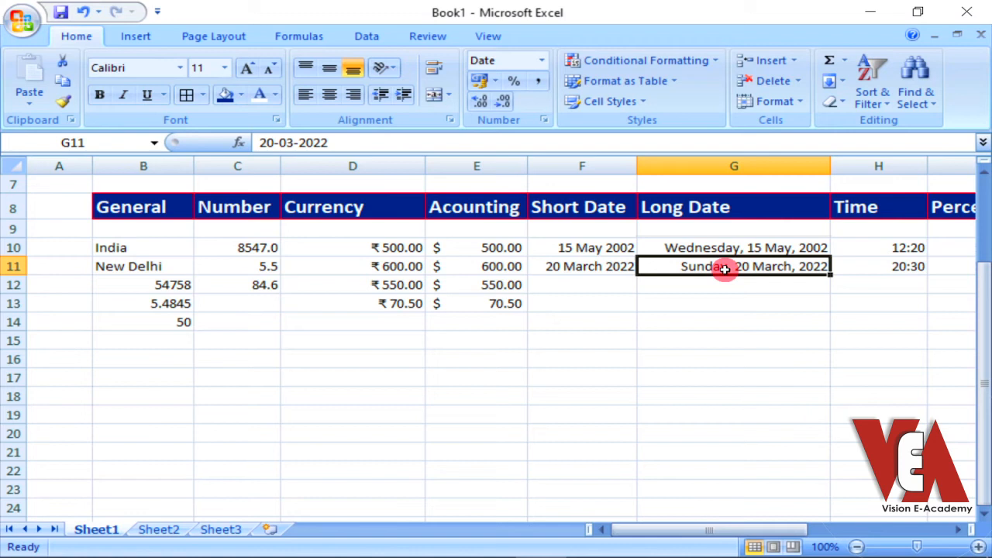
Format the Time cells H10:H11 with the 12-hour Time type 1.30.55 PM
left_click_drag(716, 531, 780, 533)
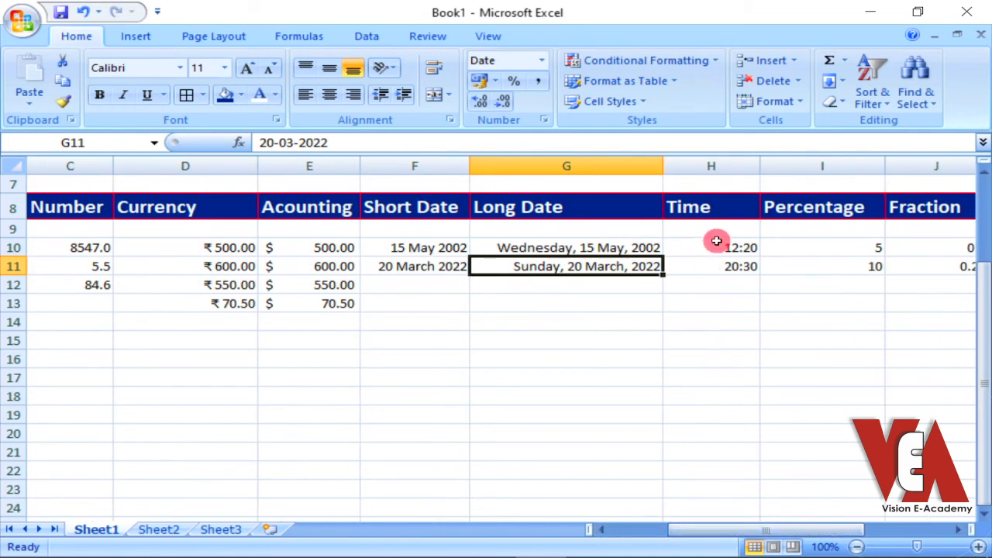
left_click_drag(713, 249, 713, 266)
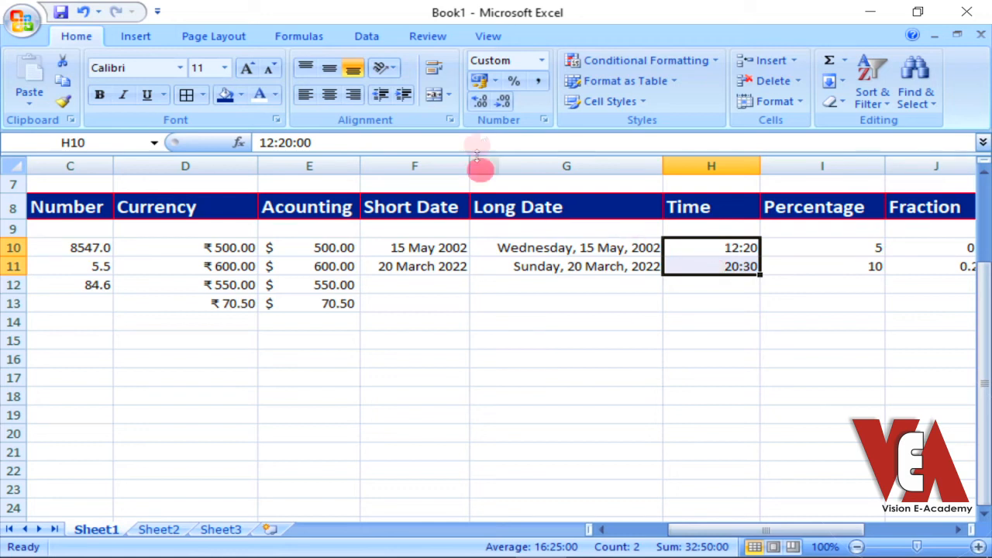
left_click(544, 120)
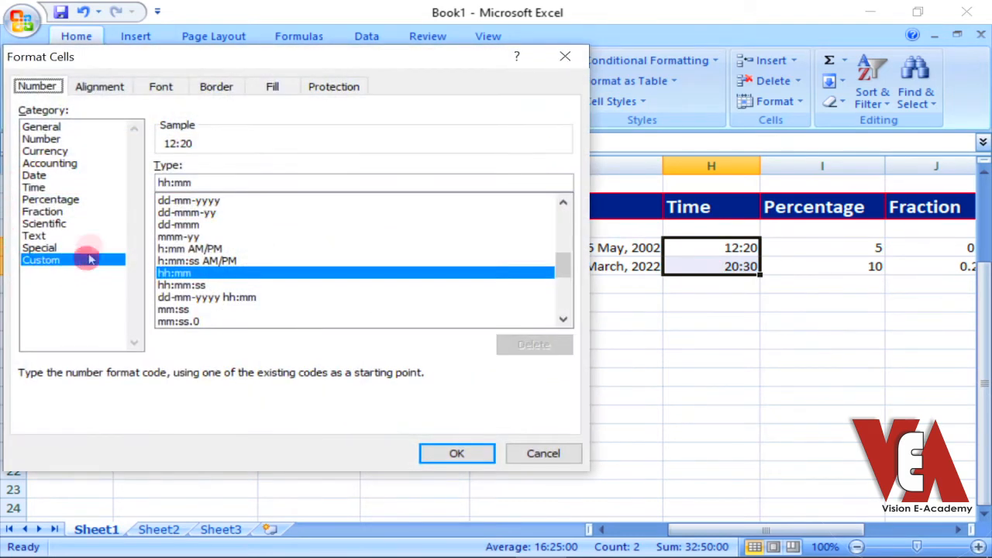
left_click(35, 188)
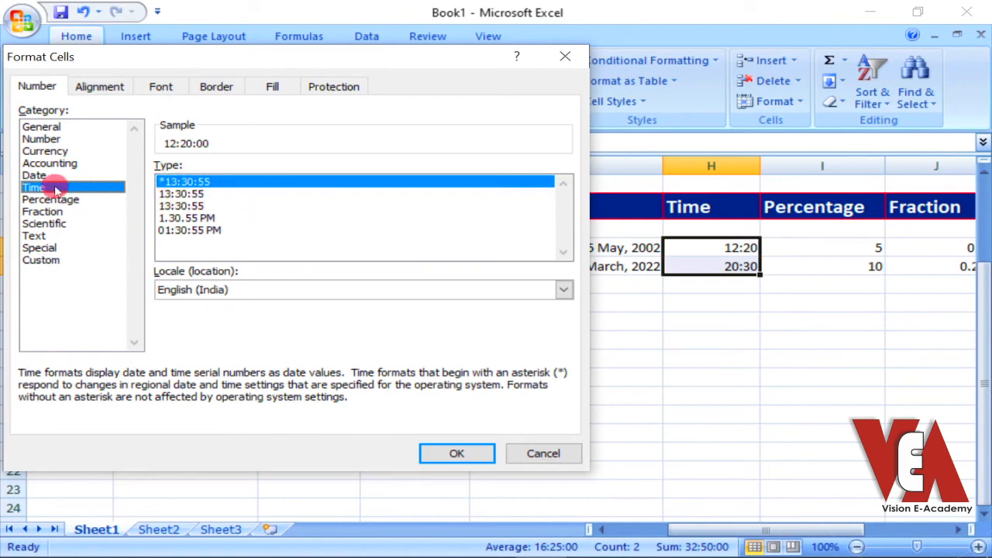
left_click(182, 219)
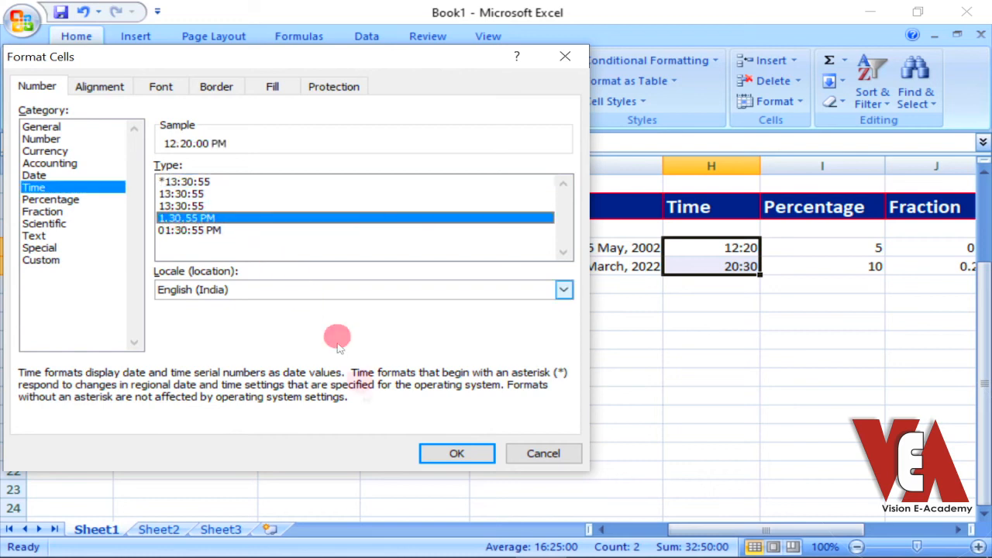
left_click(459, 453)
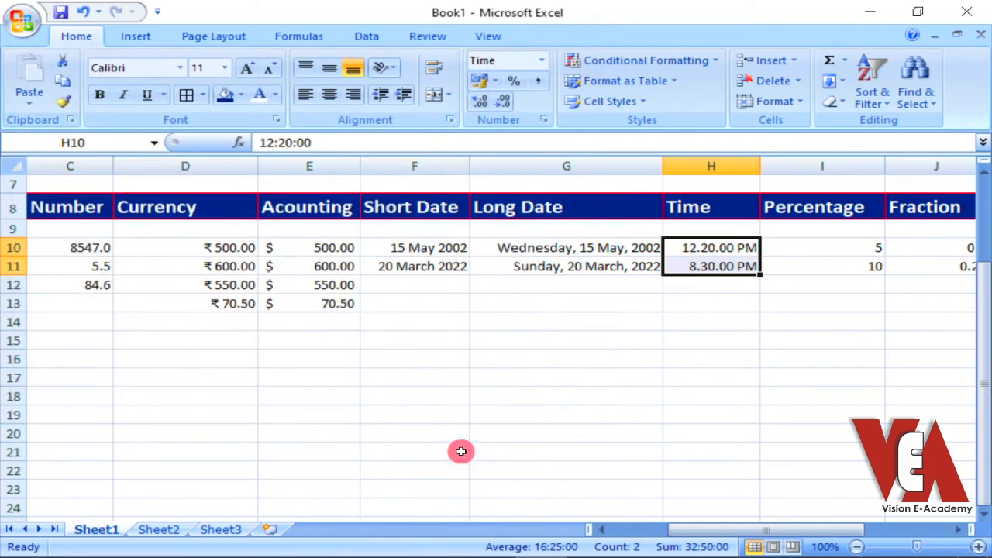
left_click(731, 287)
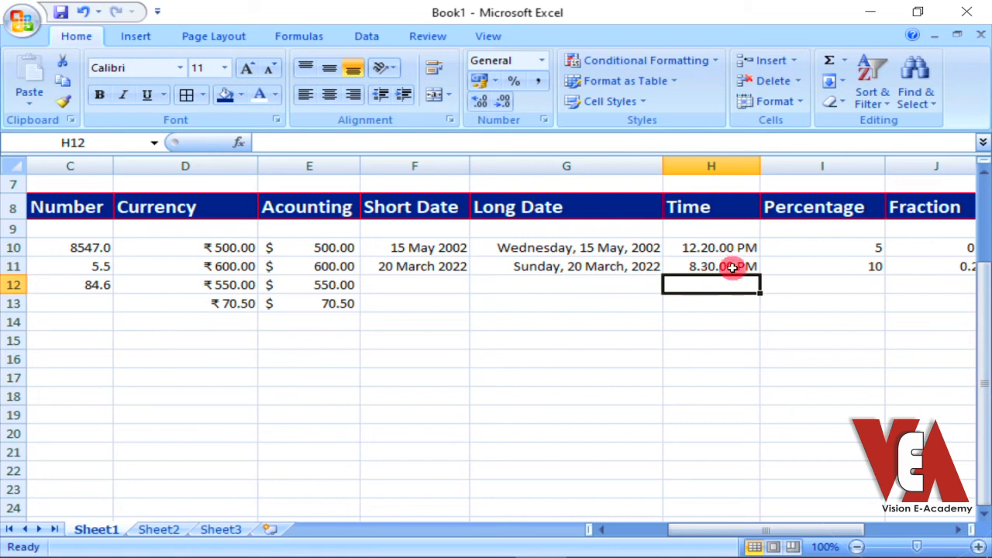
left_click(729, 265)
left_click(715, 247)
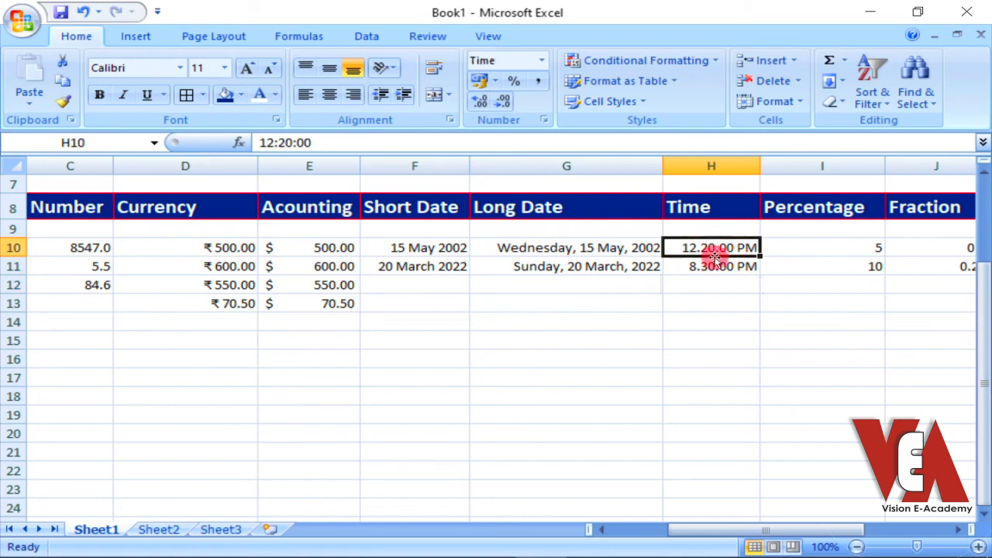
Format the Time cells H10:H11 with the 24-hour Time type 13:30:55
left_click_drag(711, 247, 705, 266)
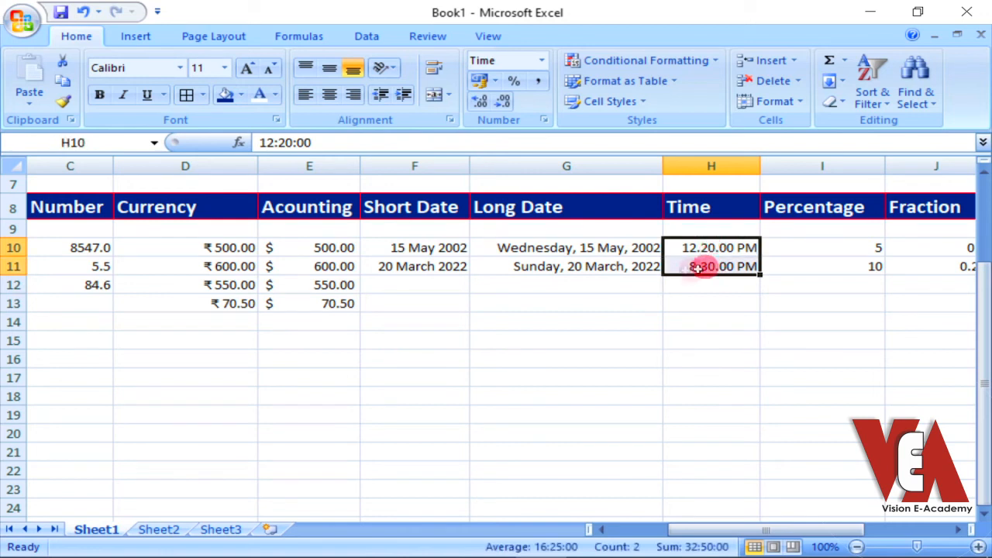
left_click(544, 119)
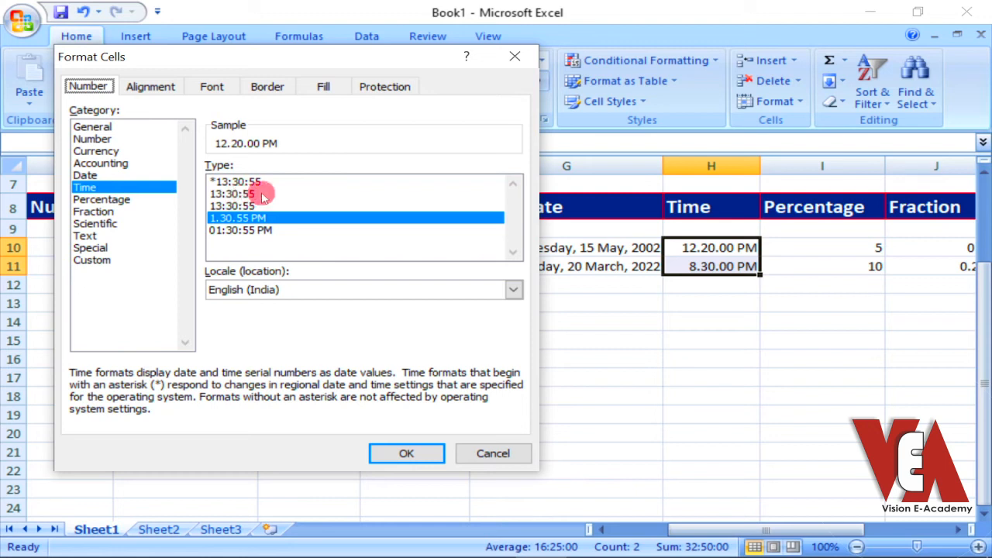
left_click(232, 194)
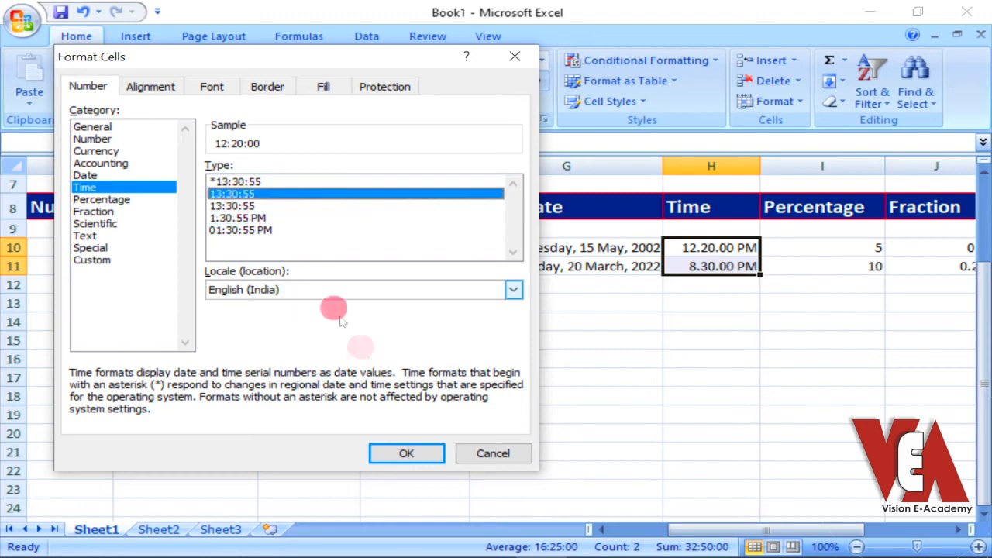
left_click(408, 454)
left_click(731, 299)
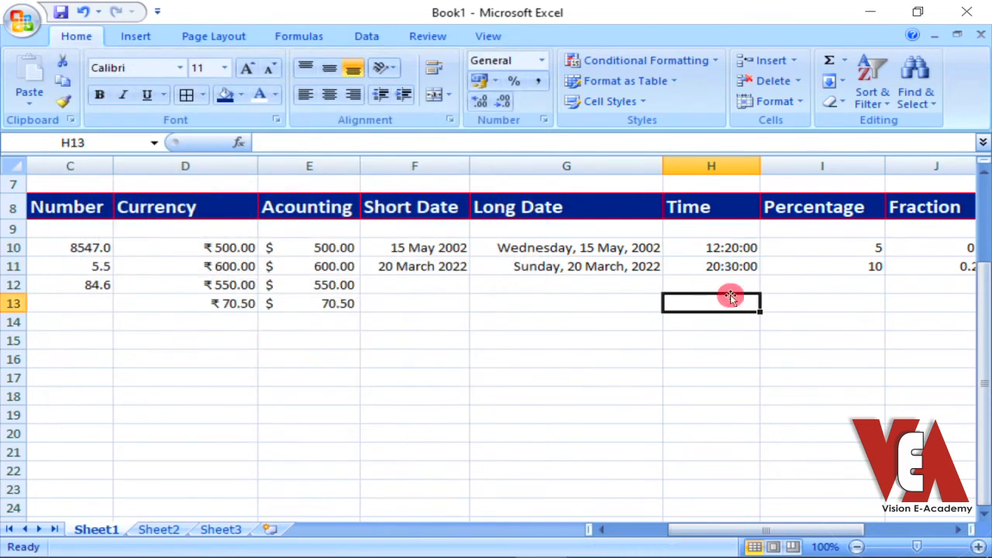
left_click(730, 268)
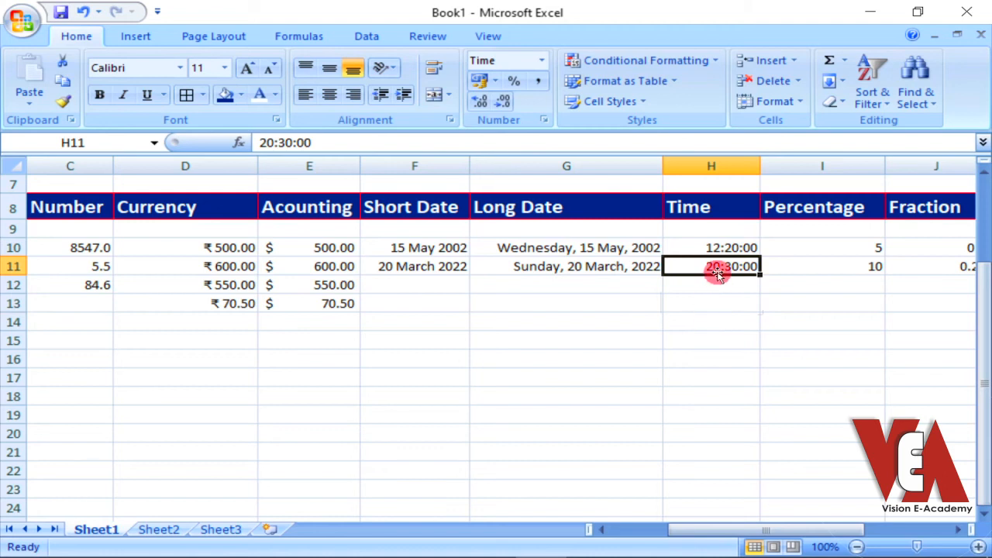
left_click_drag(711, 248, 712, 248)
left_click_drag(712, 248, 713, 266)
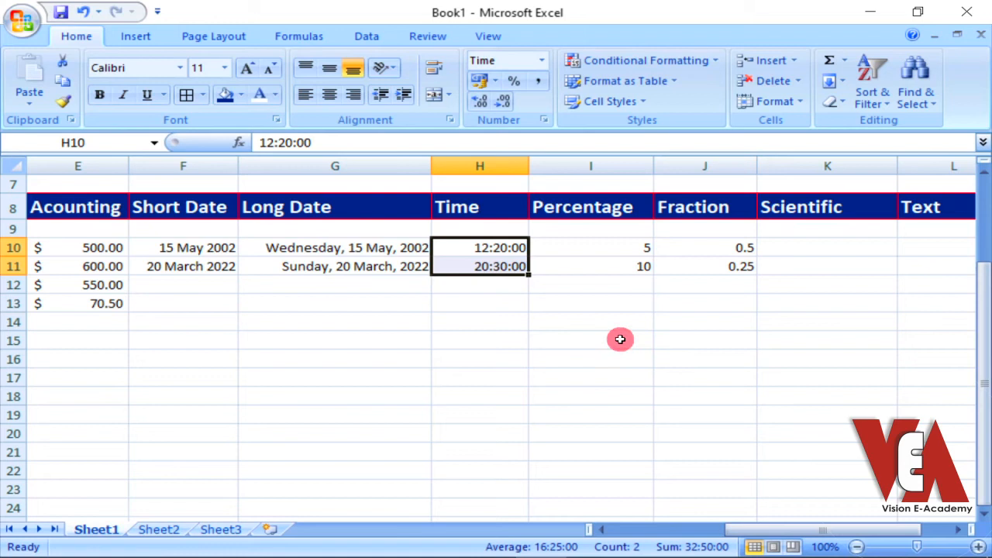
Apply the Percentage format to the empty cells I12:I20 of the Percentage column
left_click_drag(590, 237, 591, 261)
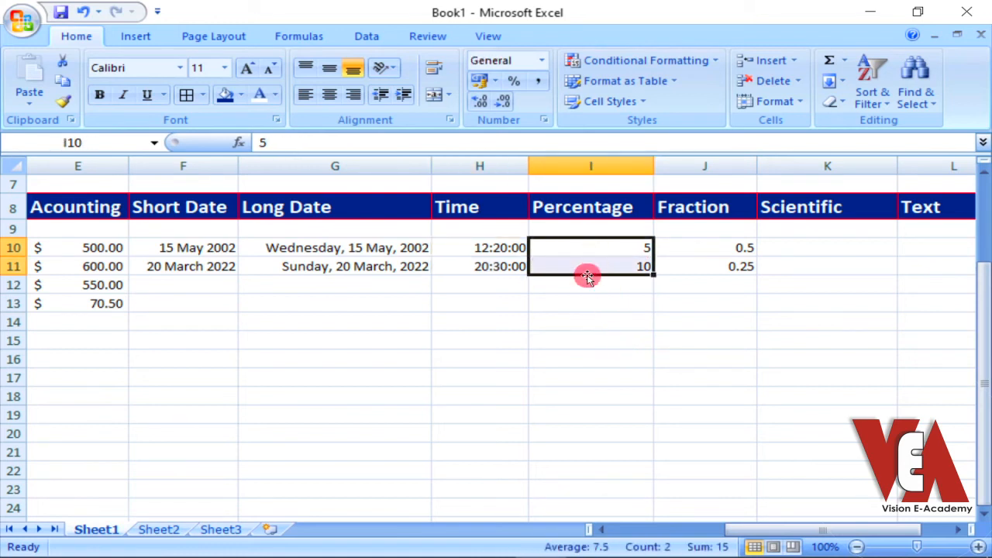
left_click_drag(585, 286, 603, 416)
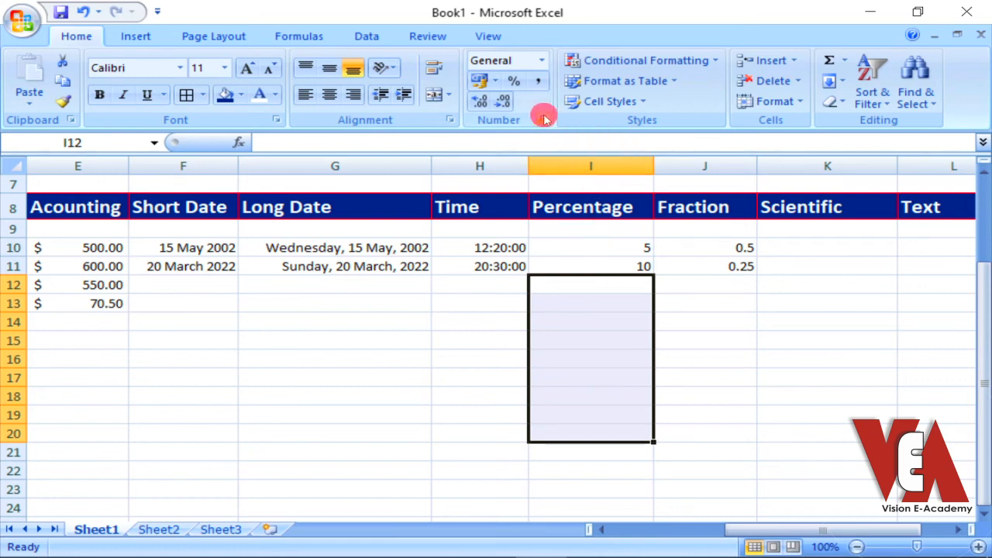
left_click(544, 60)
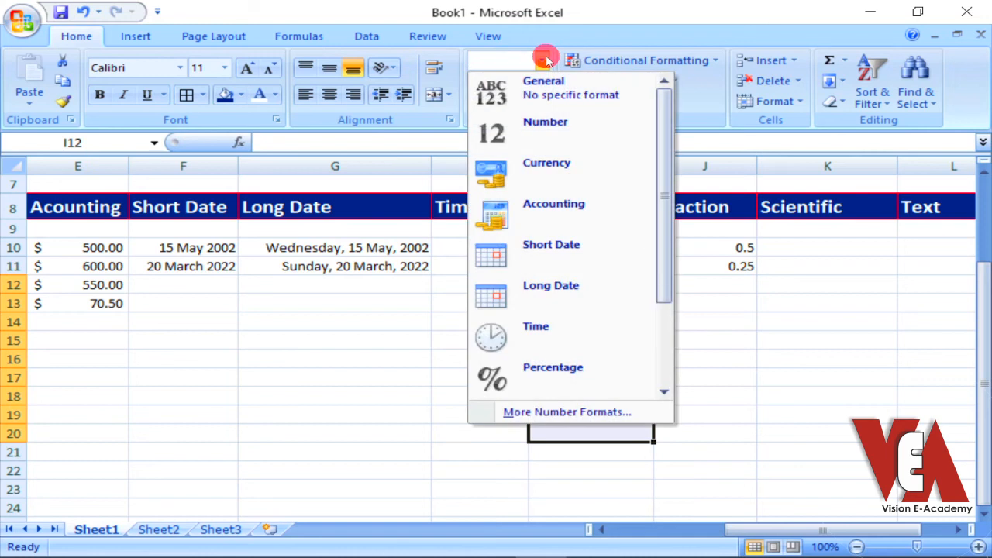
left_click(702, 127)
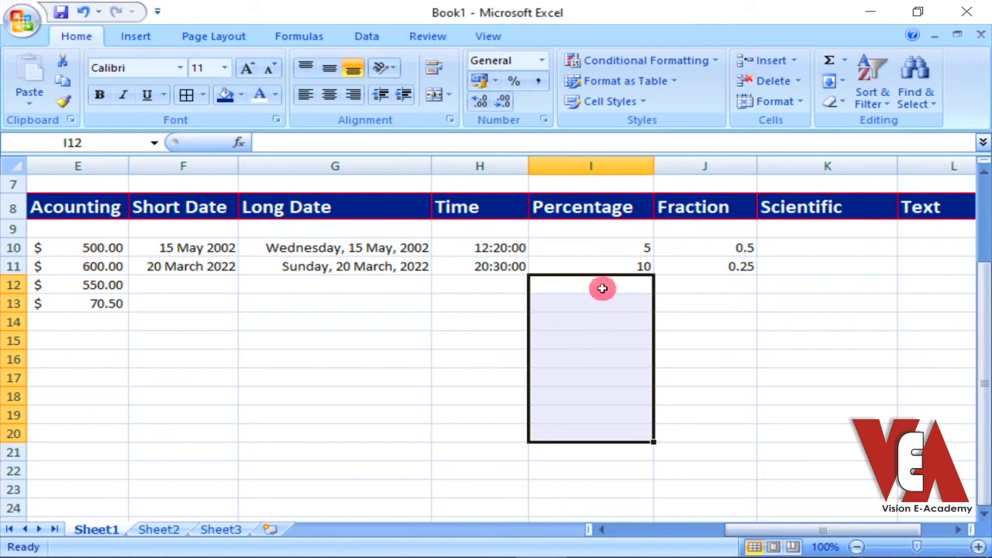
left_click(542, 60)
left_click(554, 374)
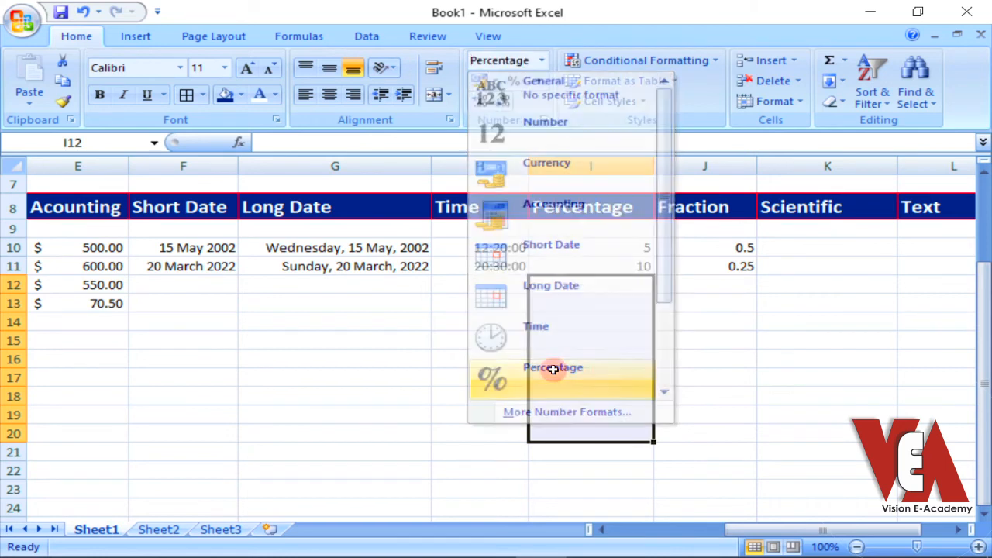
Enter 5% in cell I13 of the Percentage column
left_click(598, 243)
left_click(590, 301)
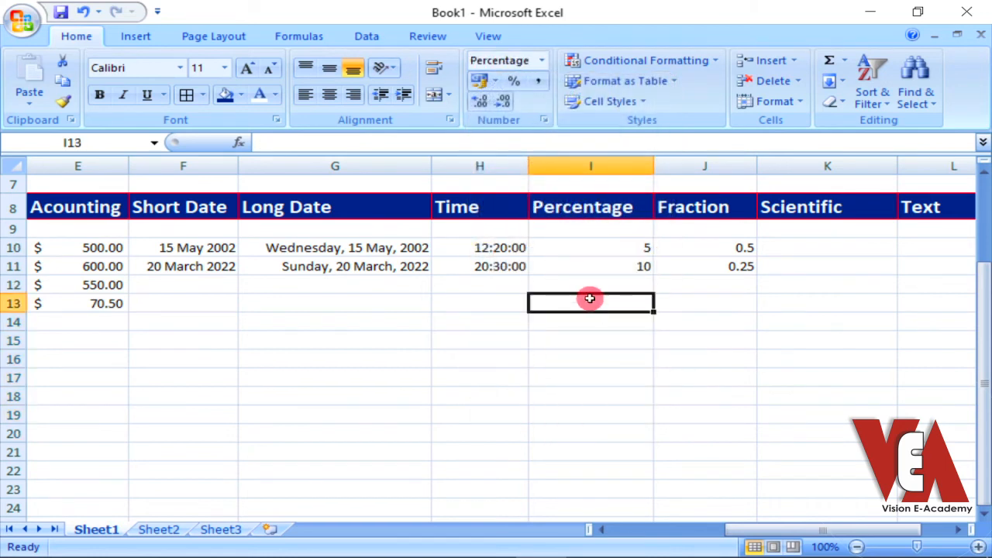
type("5")
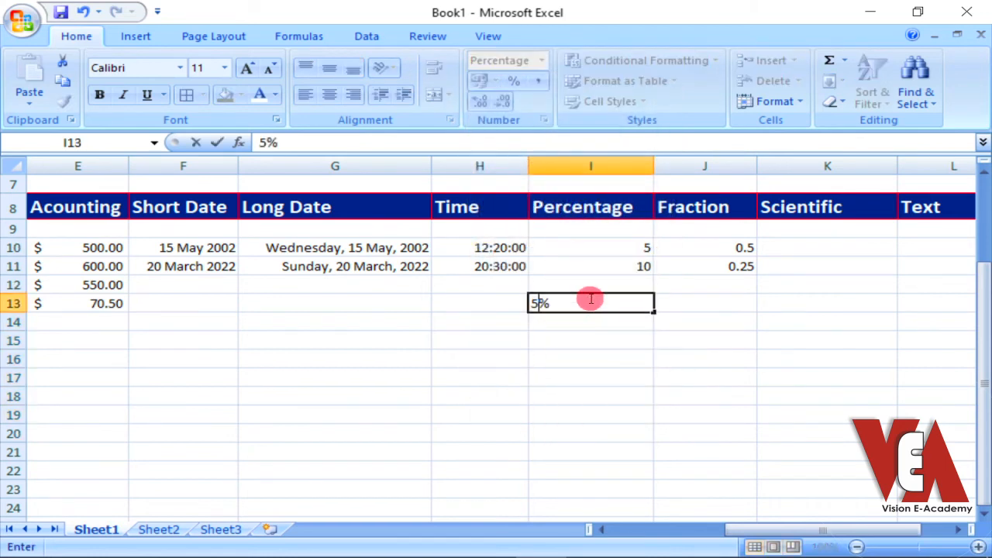
left_click(589, 341)
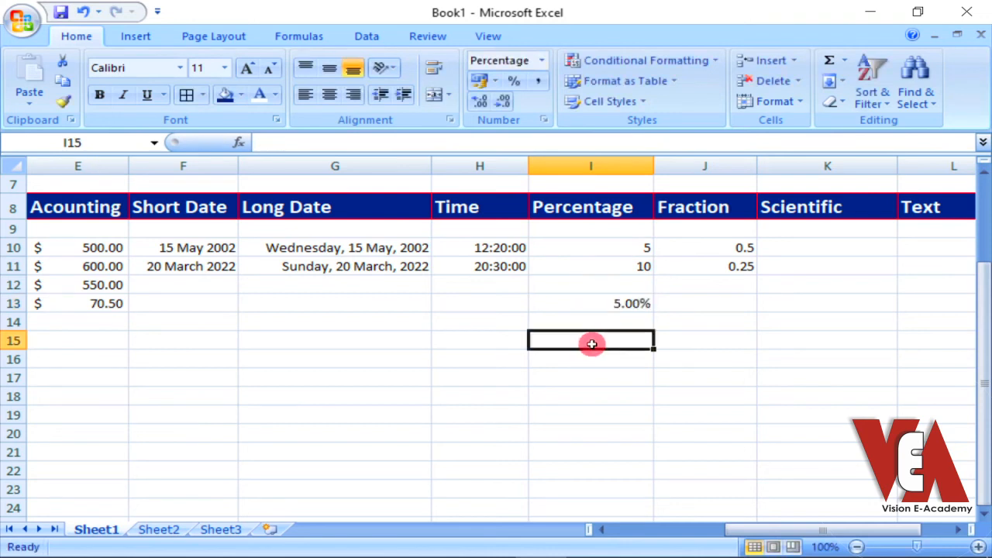
left_click(632, 303)
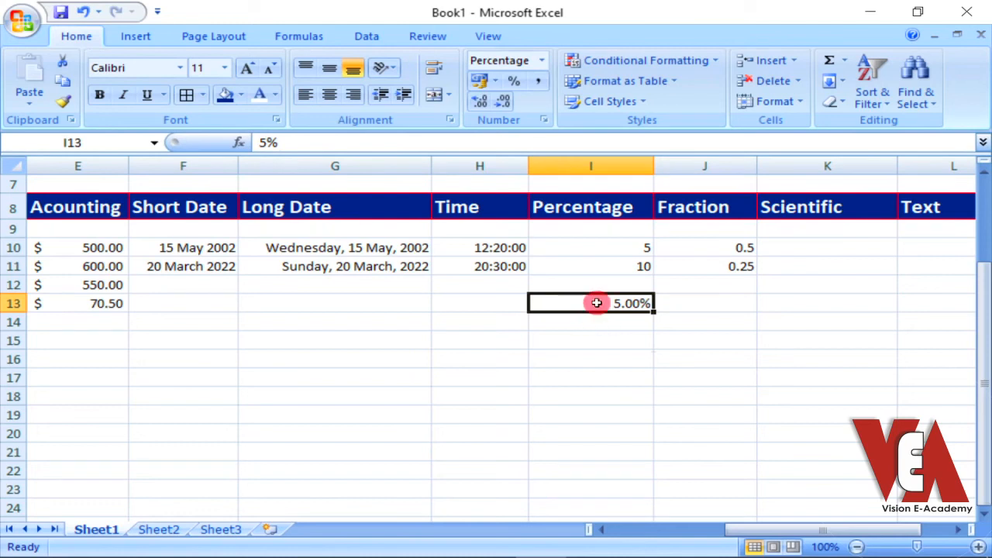
Set the Percentage format of I13:I19 to 1 decimal place
left_click_drag(596, 303, 581, 416)
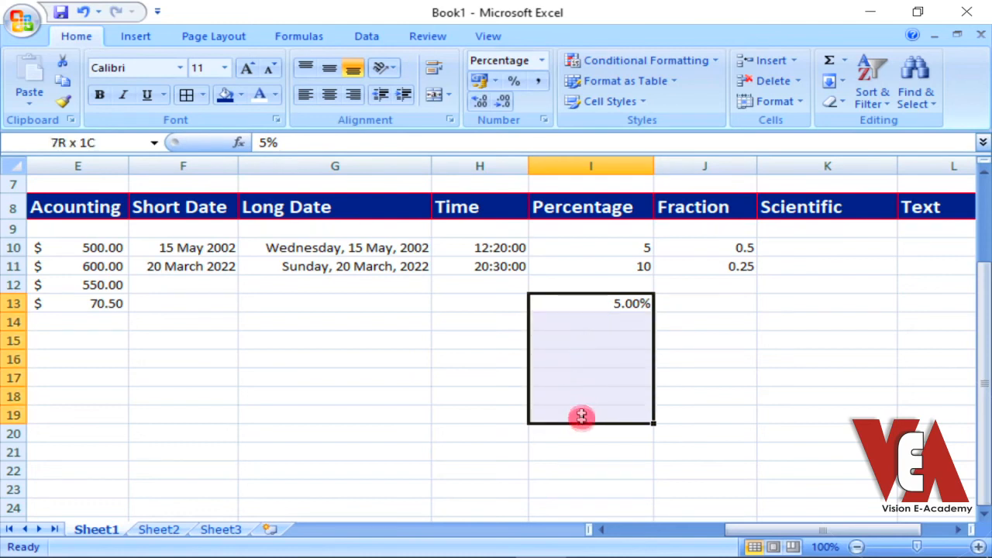
left_click(548, 121)
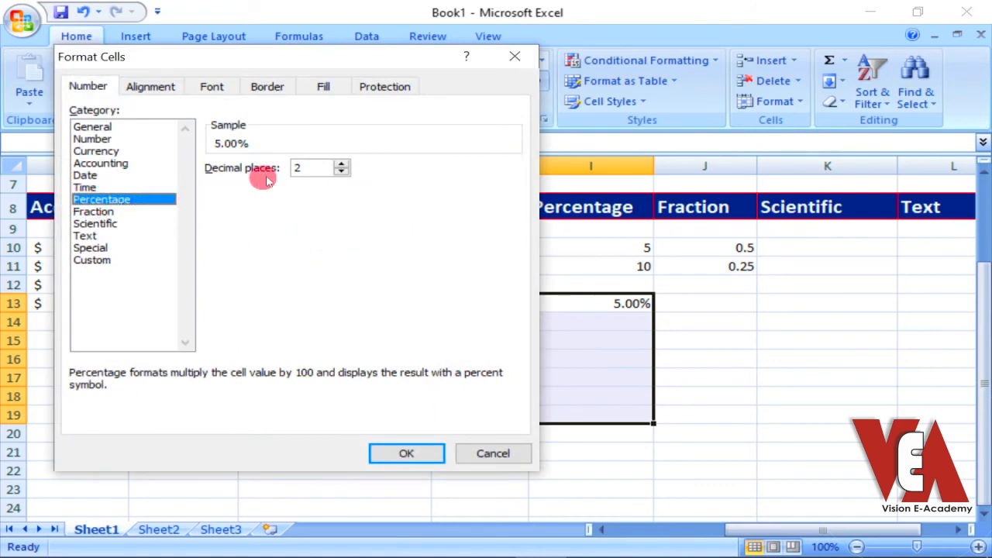
left_click(342, 173)
left_click(407, 454)
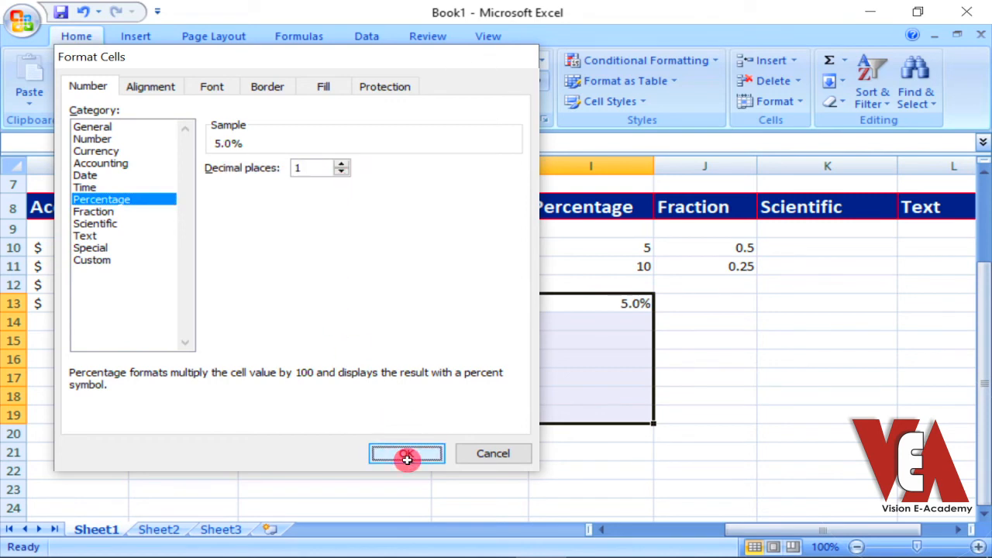
Apply the Percentage format to the existing values in cells I10:I11 of the Percentage column
left_click(626, 359)
left_click(624, 309)
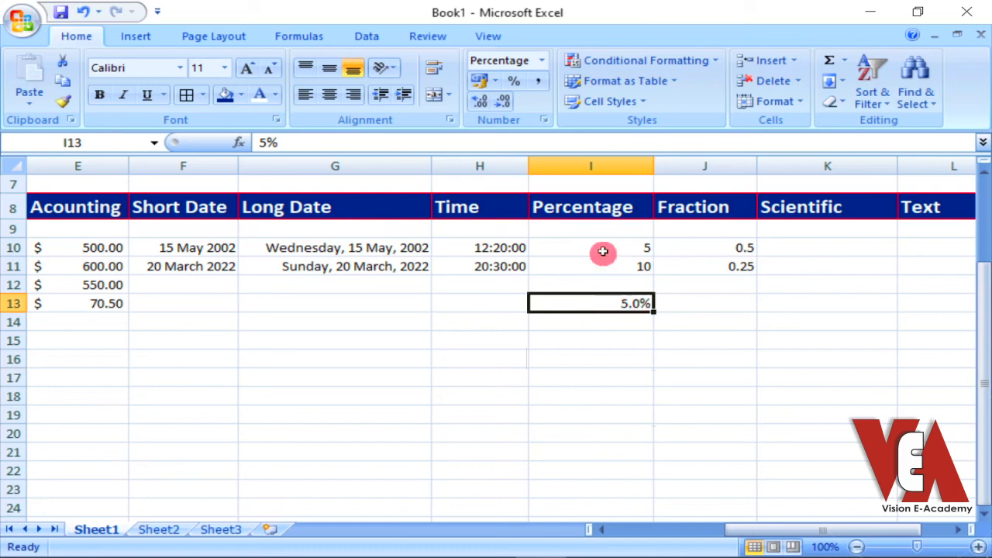
left_click_drag(603, 247, 604, 260)
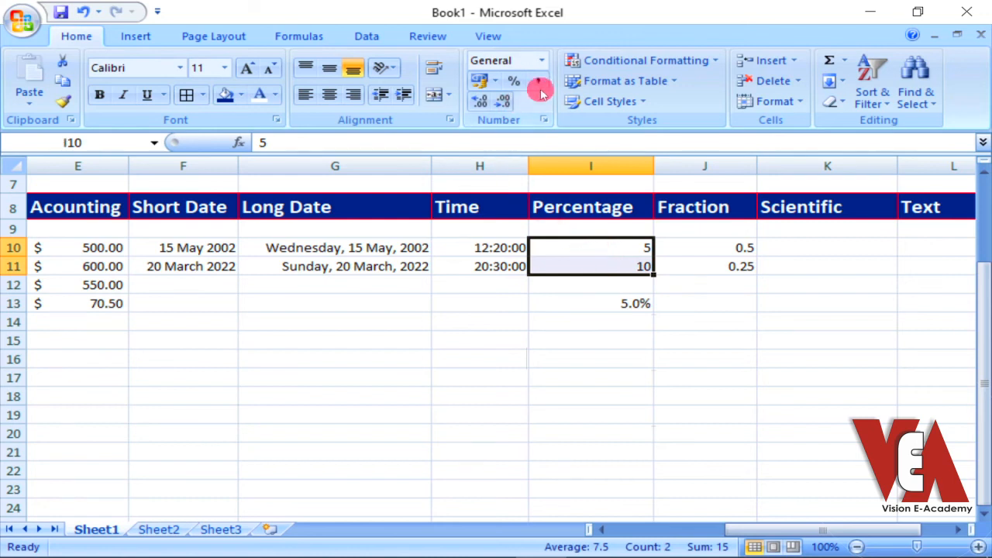
left_click(541, 61)
scroll(555, 258, "down", 1)
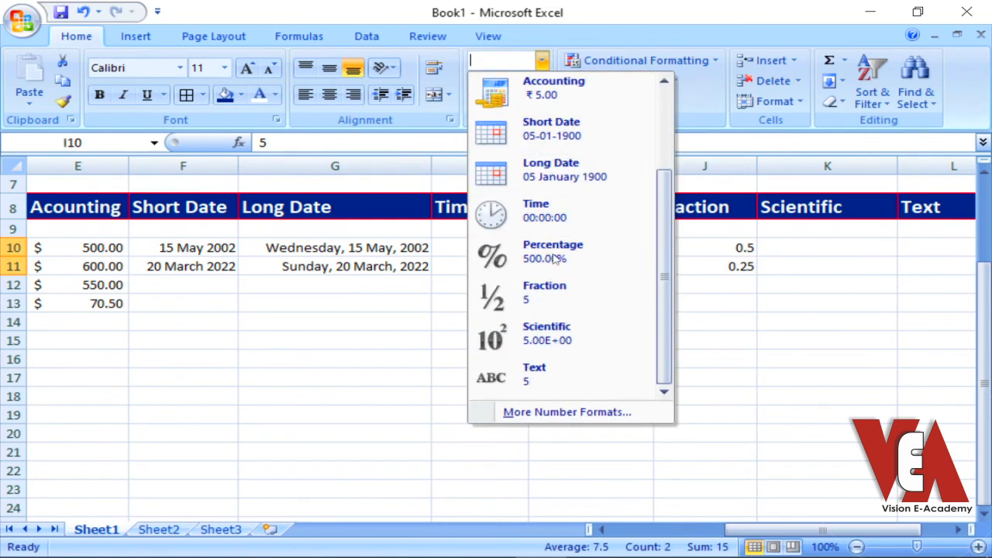
left_click(555, 258)
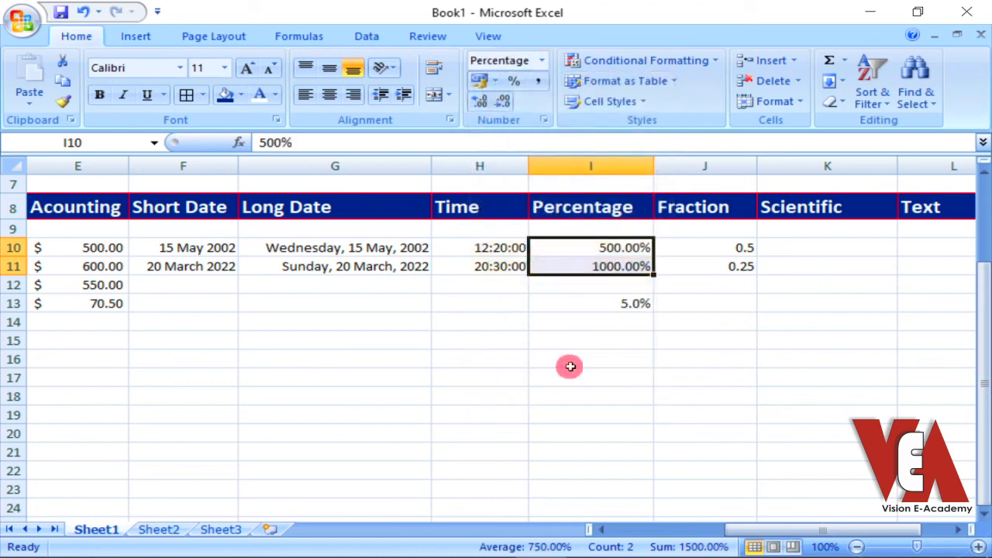
left_click(572, 363)
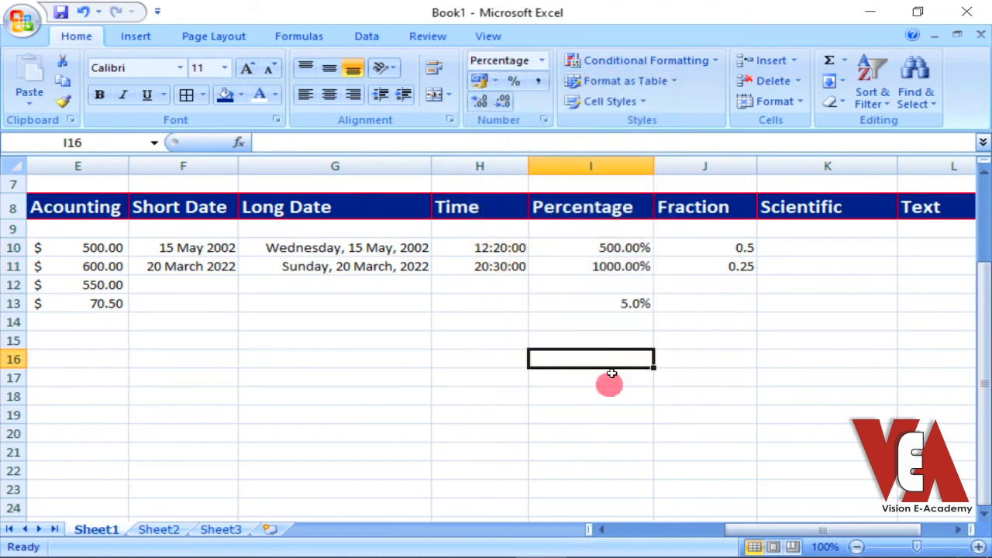
left_click(609, 301)
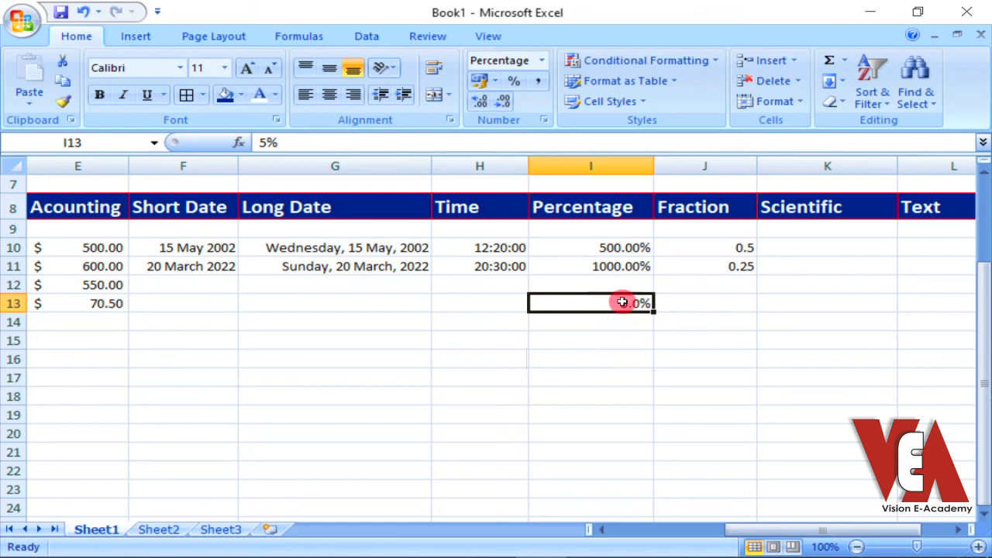
Enter 200 as a sample amount in cell G5 above the Long Date column
scroll(604, 387, "up", 1)
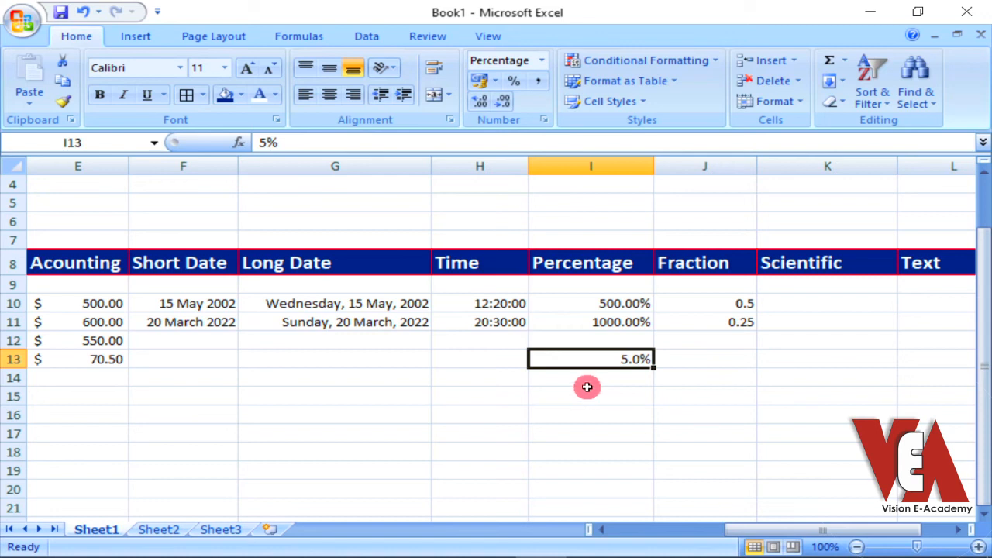
left_click(337, 203)
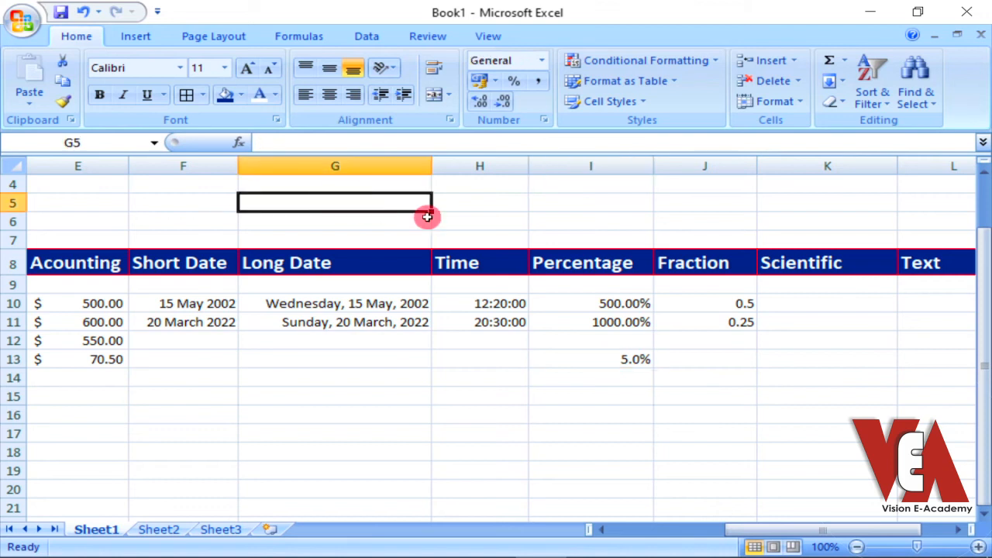
type("200")
key("Return")
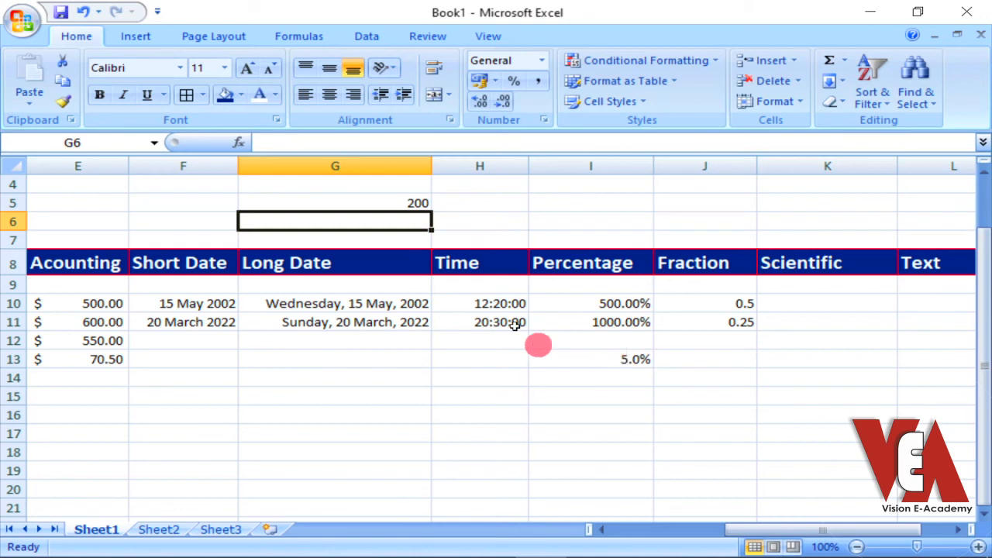
Enter the formula =G5*I13 in cell I5 to calculate 5% of the sample amount
left_click(579, 201)
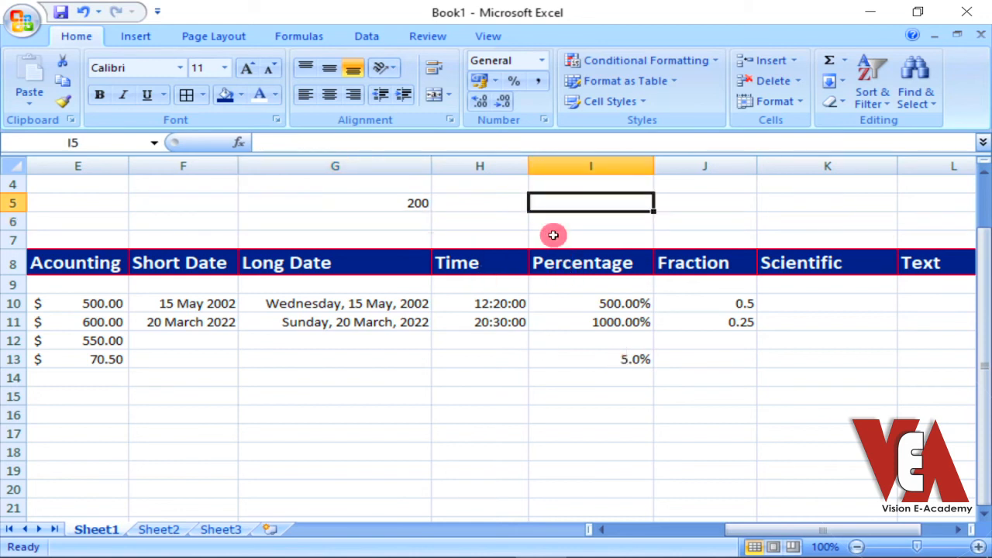
type("=")
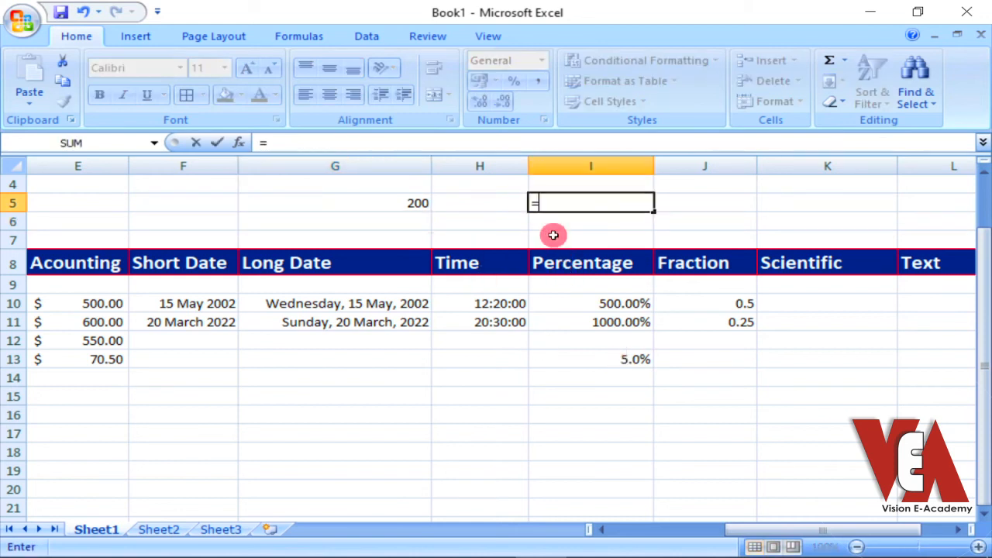
left_click(387, 199)
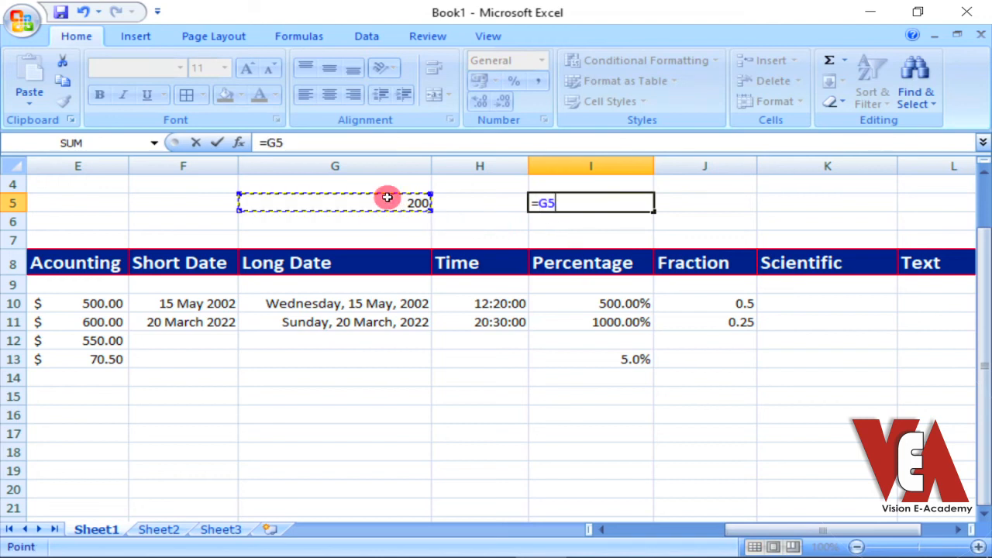
type("*")
left_click(619, 358)
key("Return")
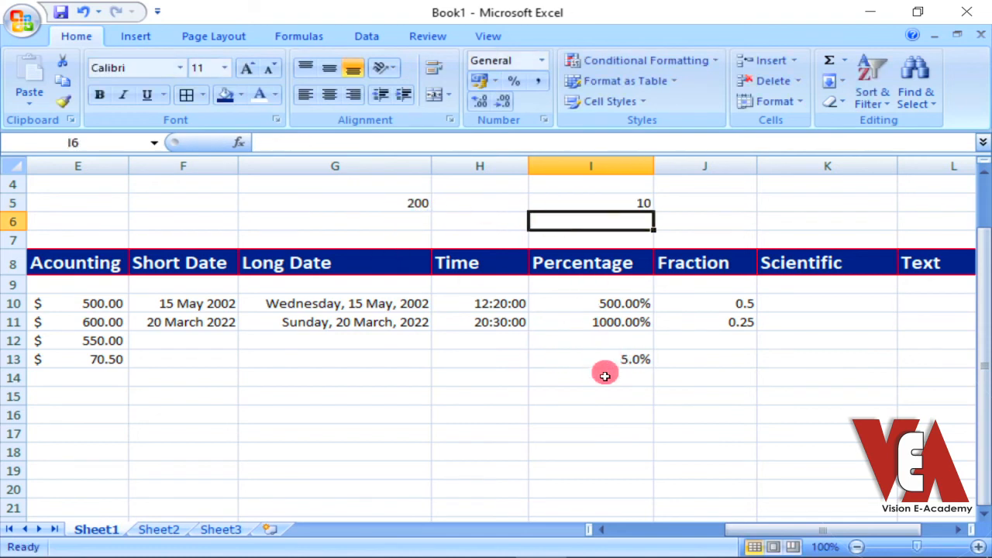
left_click(605, 200)
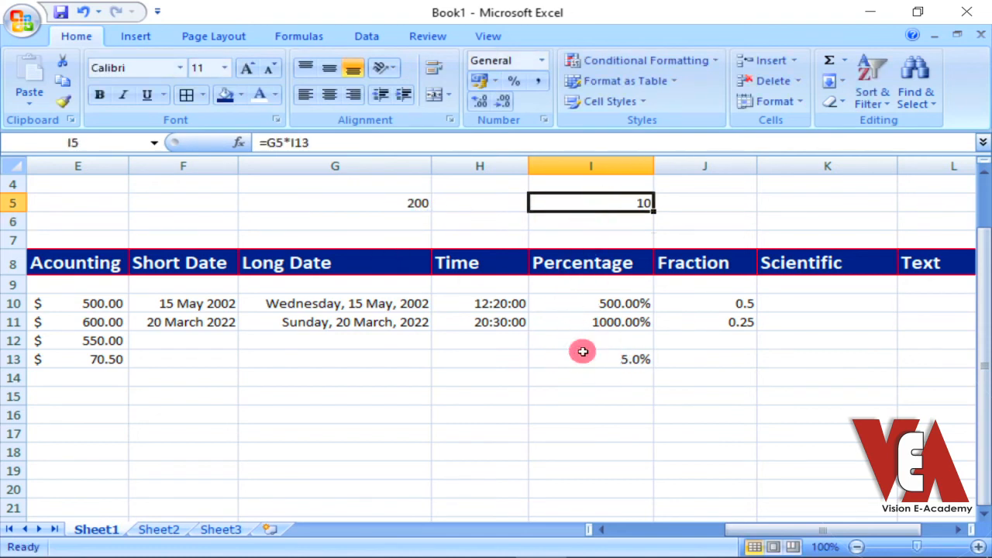
Enter the formula =G5*I10 in cell K5 to multiply the sample amount by the first Percentage value
left_click(756, 198)
type("=")
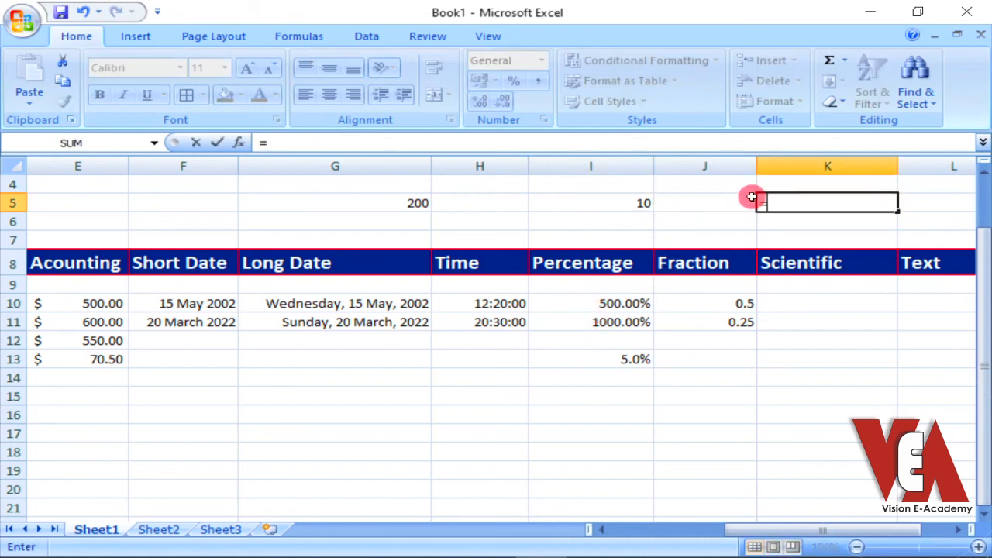
left_click(374, 203)
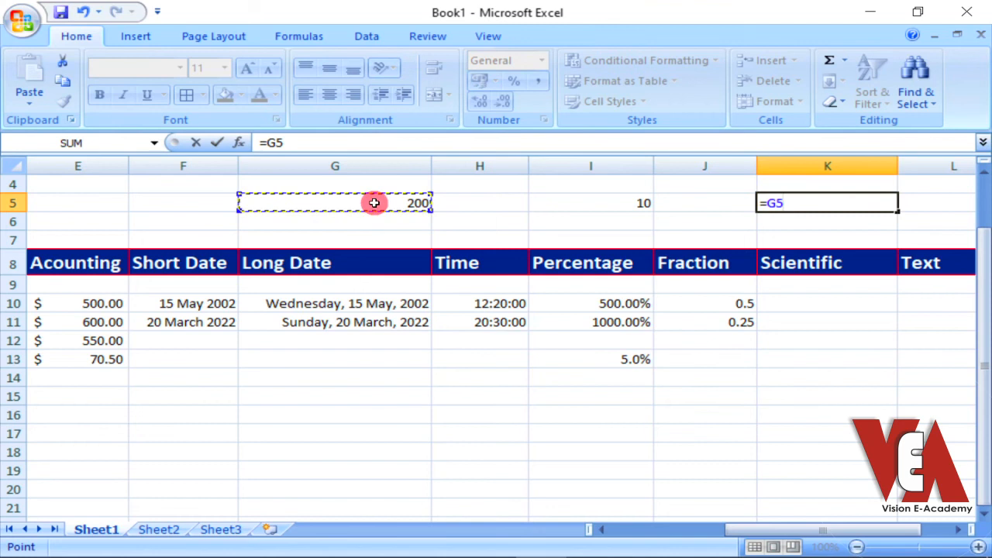
type("*")
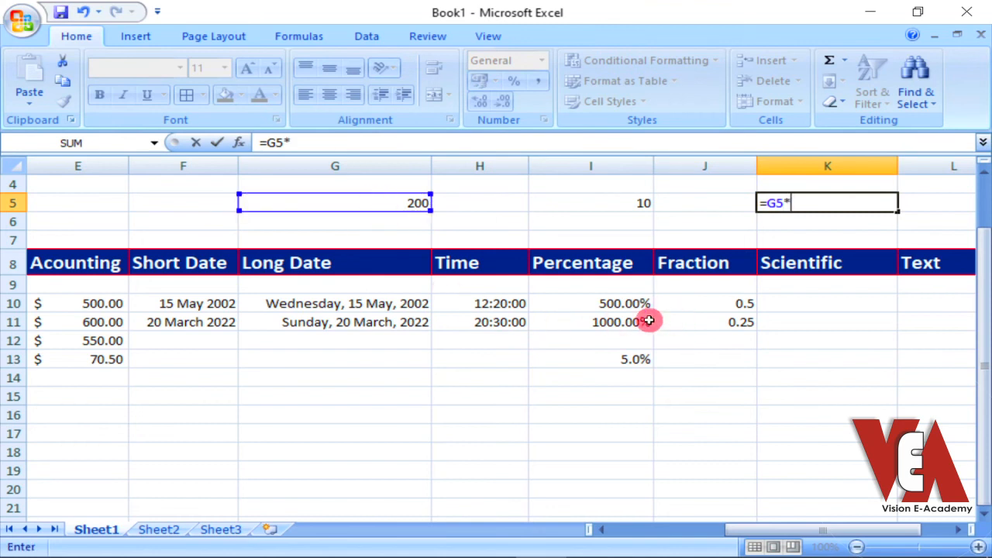
left_click(630, 306)
key("Return")
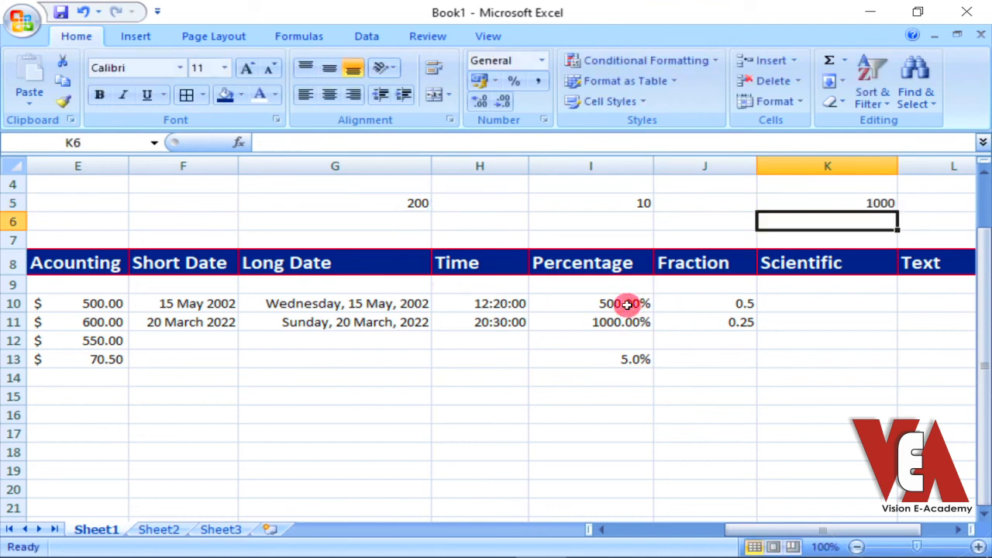
left_click(830, 203)
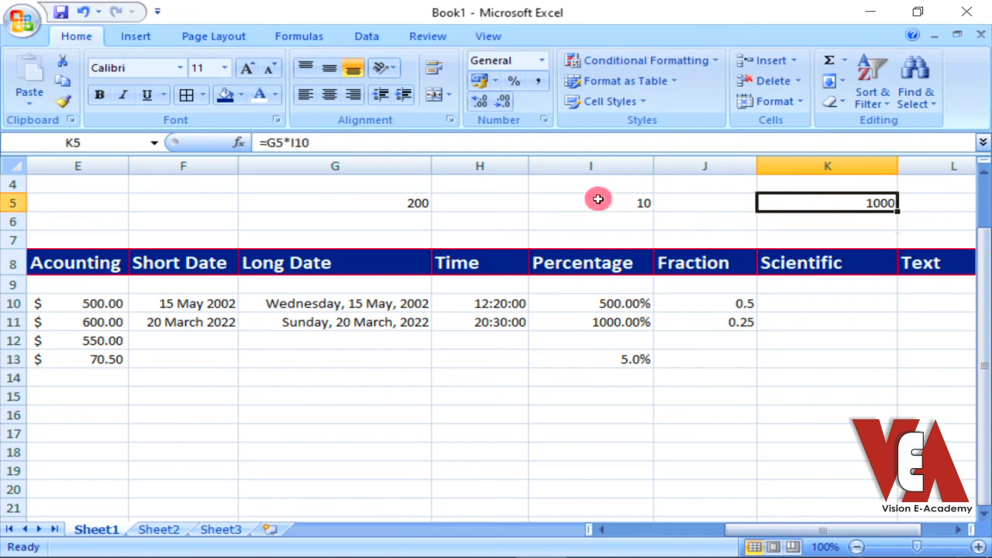
left_click(612, 359)
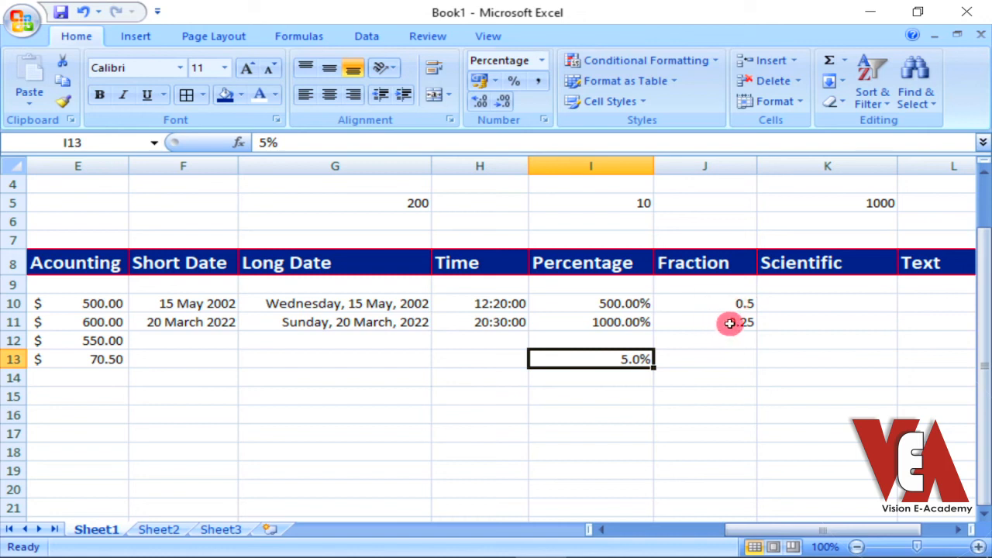
Apply the Fraction format to cells J10:J14 of the Fraction column
left_click_drag(721, 302, 736, 382)
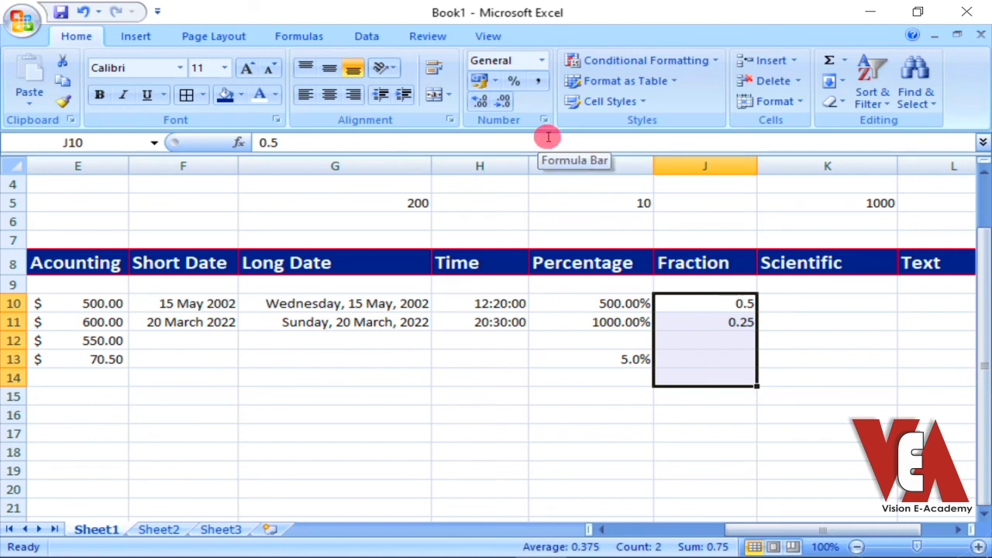
left_click(550, 62)
scroll(569, 302, "down", 1)
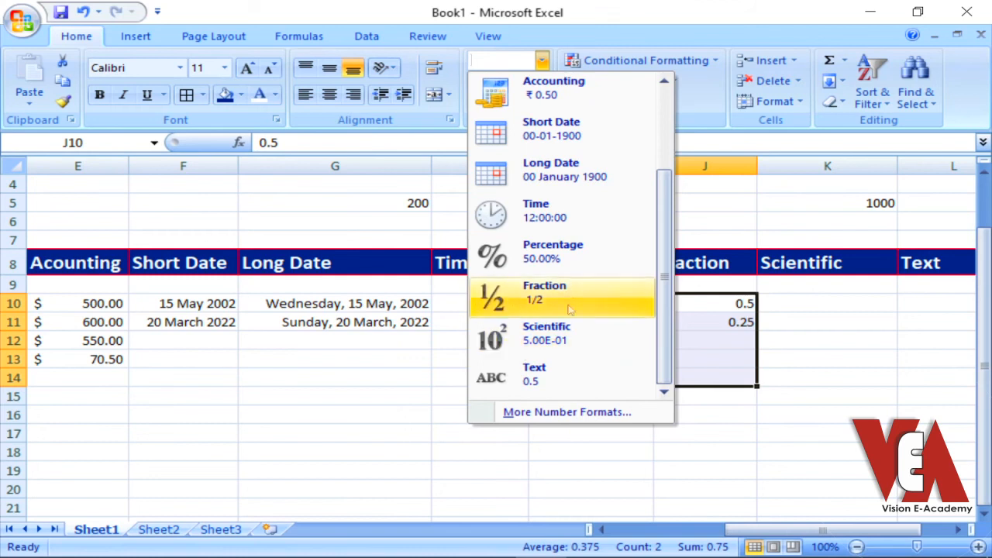
left_click(534, 301)
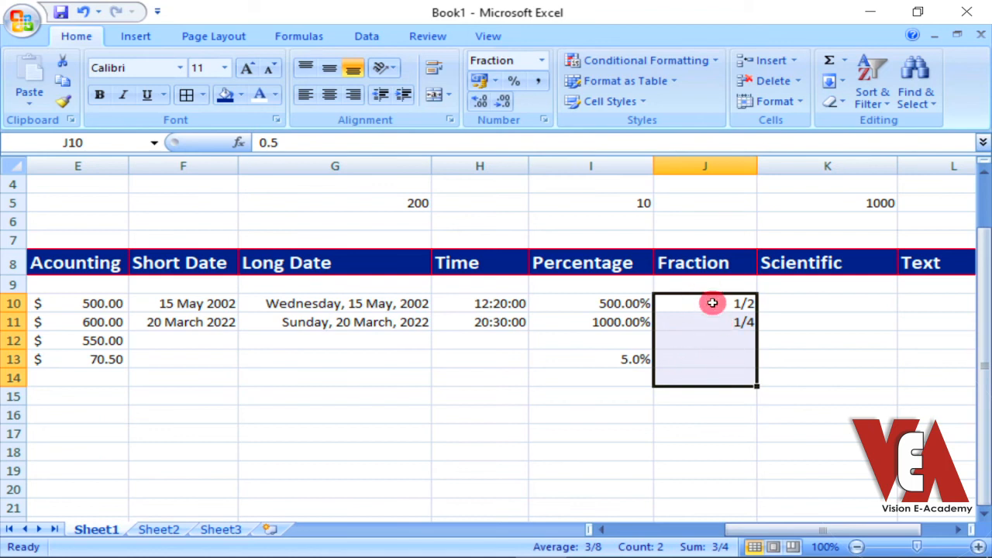
left_click_drag(702, 305, 701, 322)
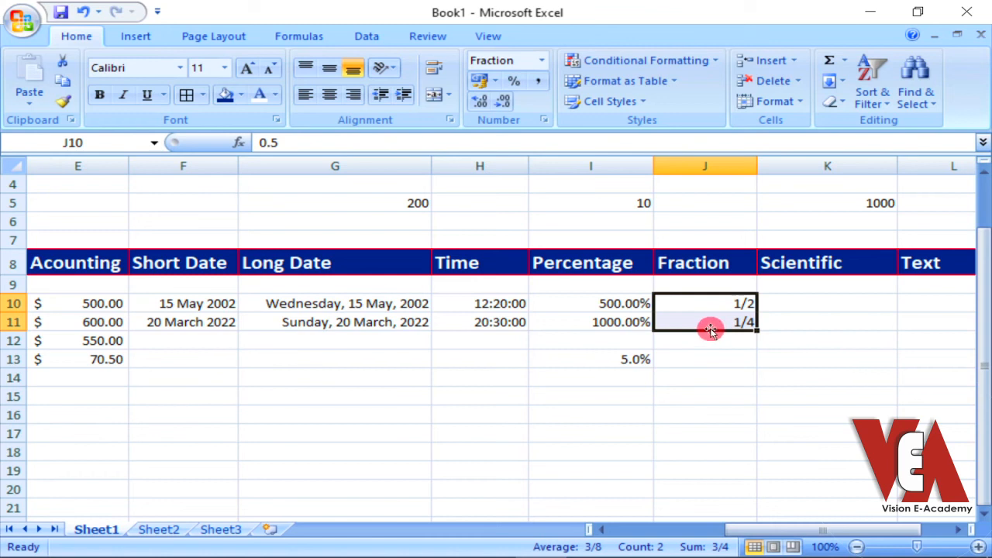
Enter the formula =G5*J10 in cell F5 to multiply the sample amount by the first Fraction value
left_click(175, 199)
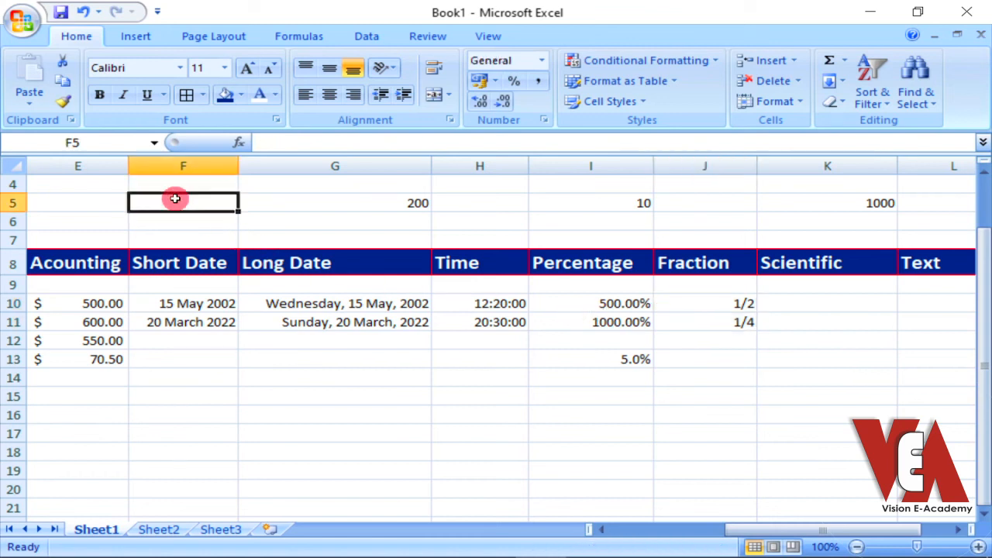
type("=")
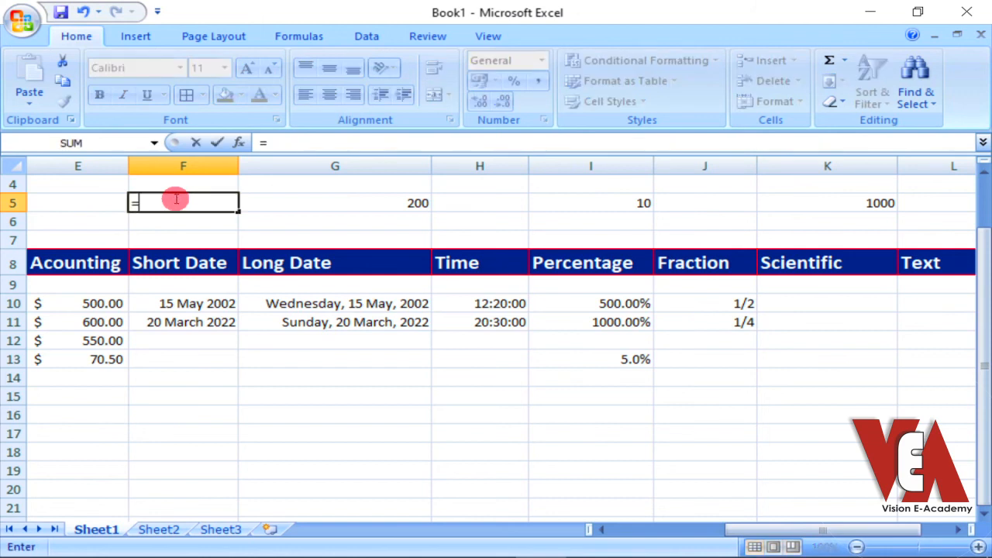
left_click(343, 201)
type("*")
left_click(723, 303)
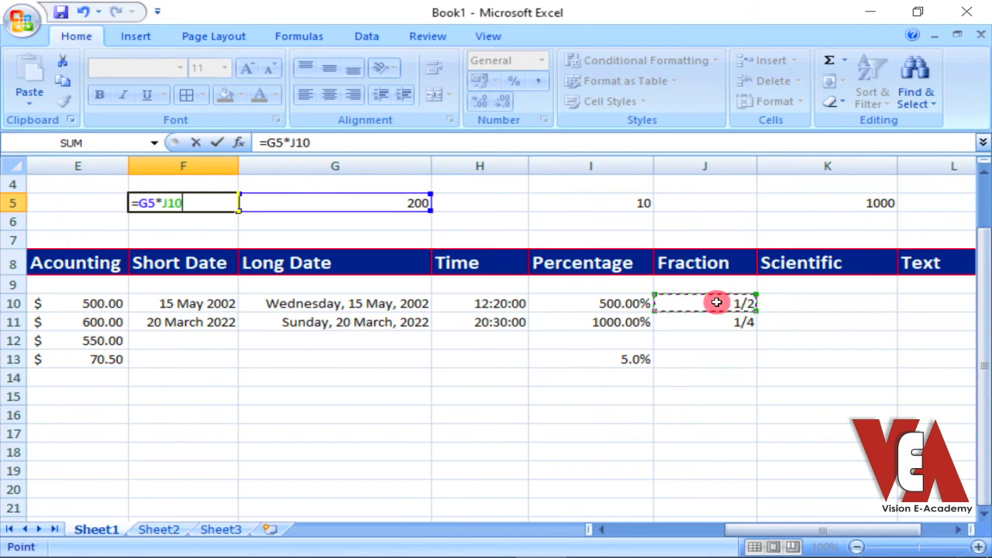
key("Return")
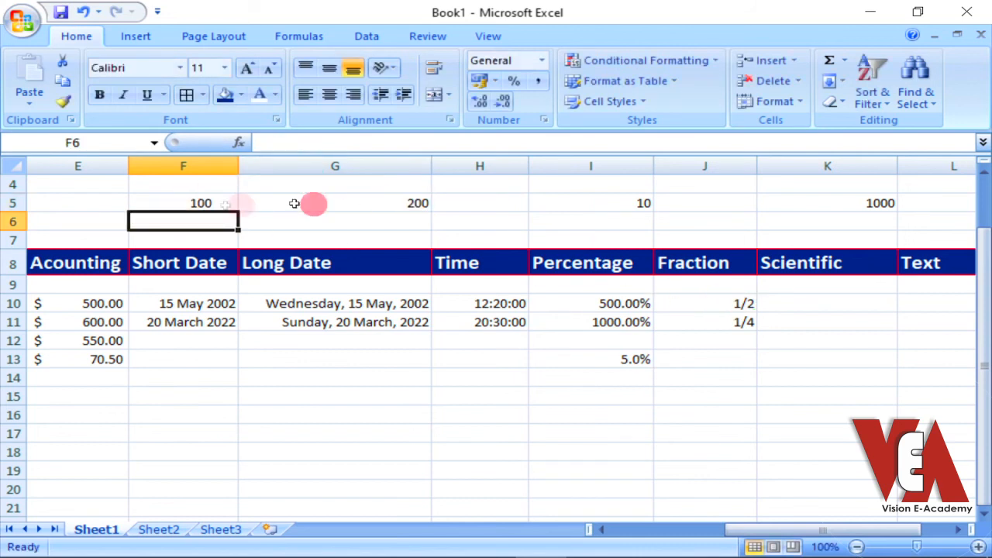
left_click(174, 203)
left_click(721, 303)
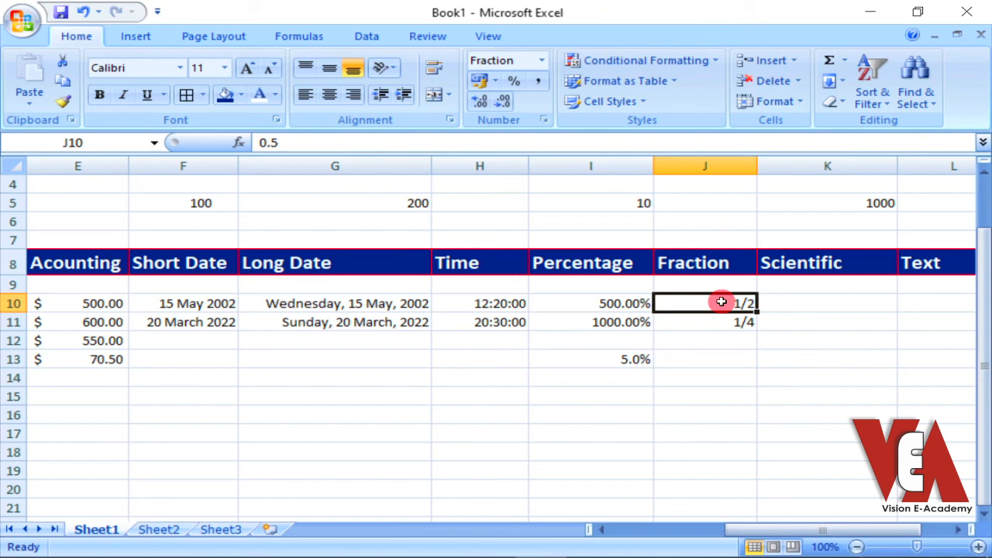
left_click(792, 294)
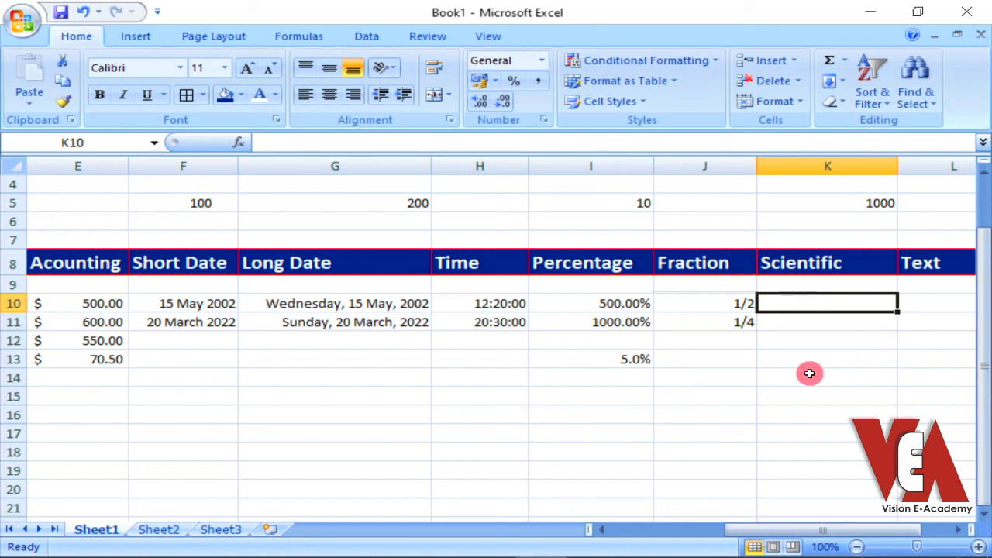
type("654654")
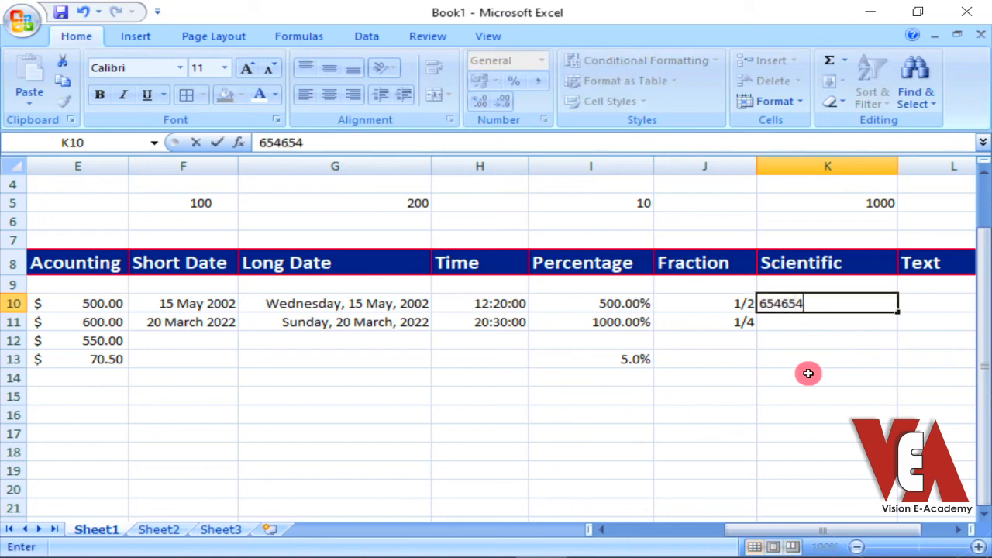
type("6546546565445")
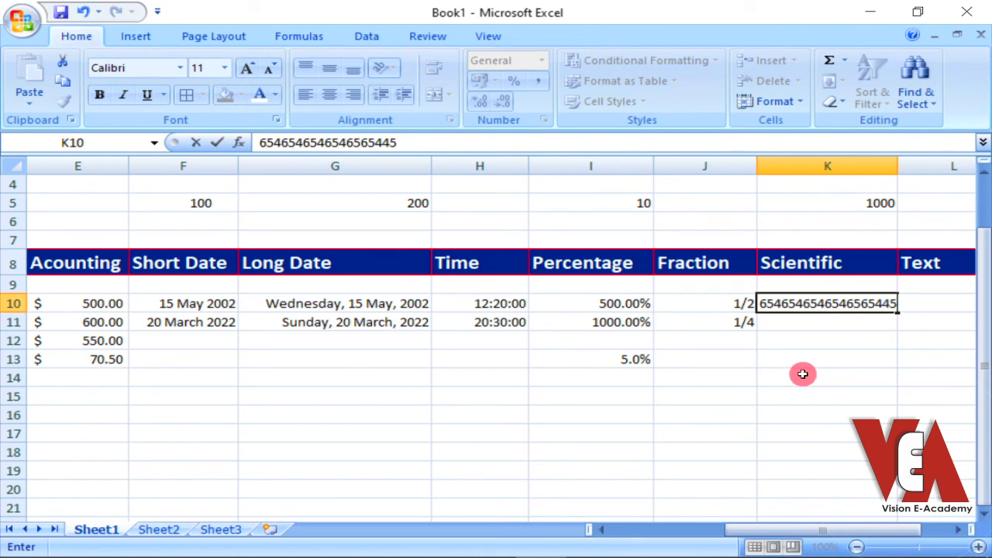
left_click(807, 355)
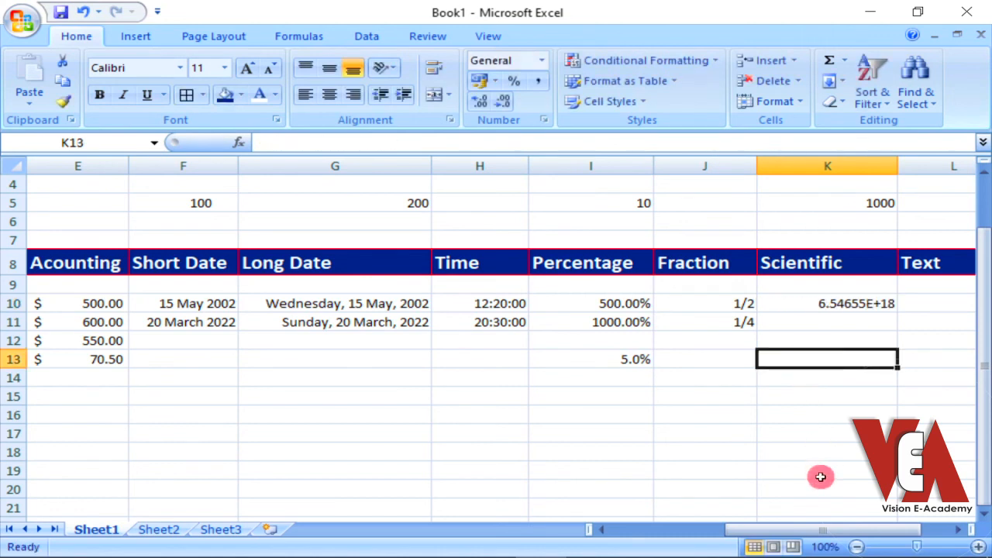
Apply the Scientific number format to cells K10:K13 of the Scientific column
left_click(826, 302)
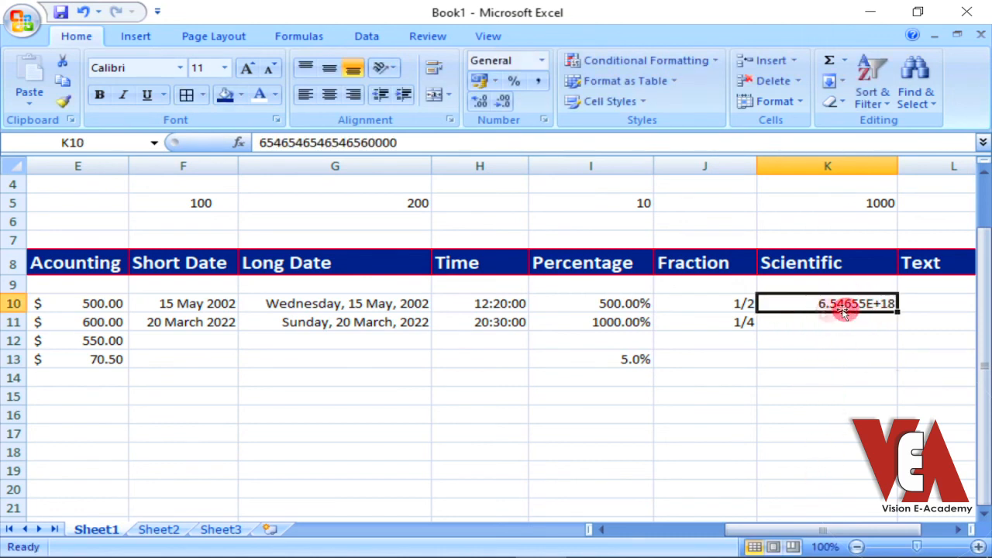
left_click_drag(808, 302, 815, 358)
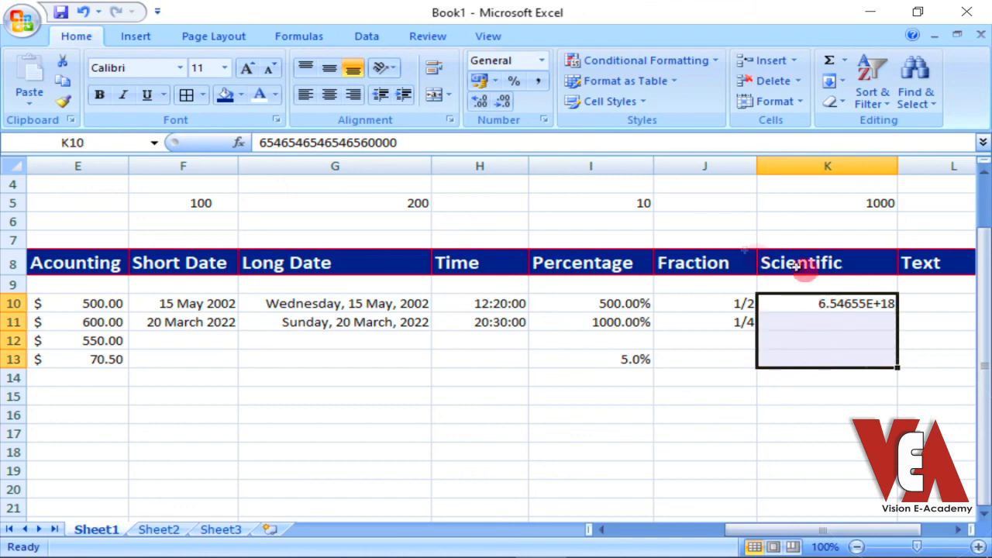
left_click(543, 61)
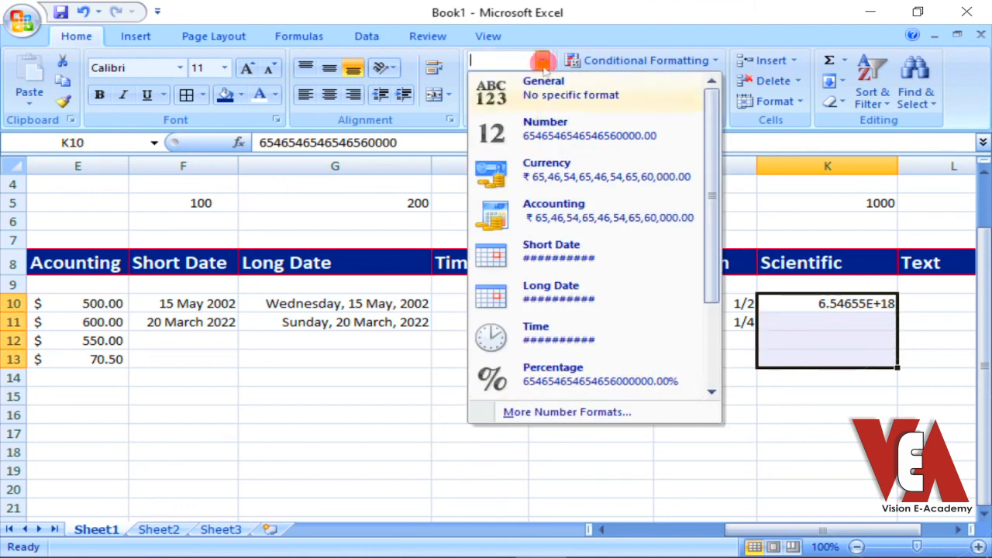
scroll(550, 372, "down", 2)
left_click(558, 334)
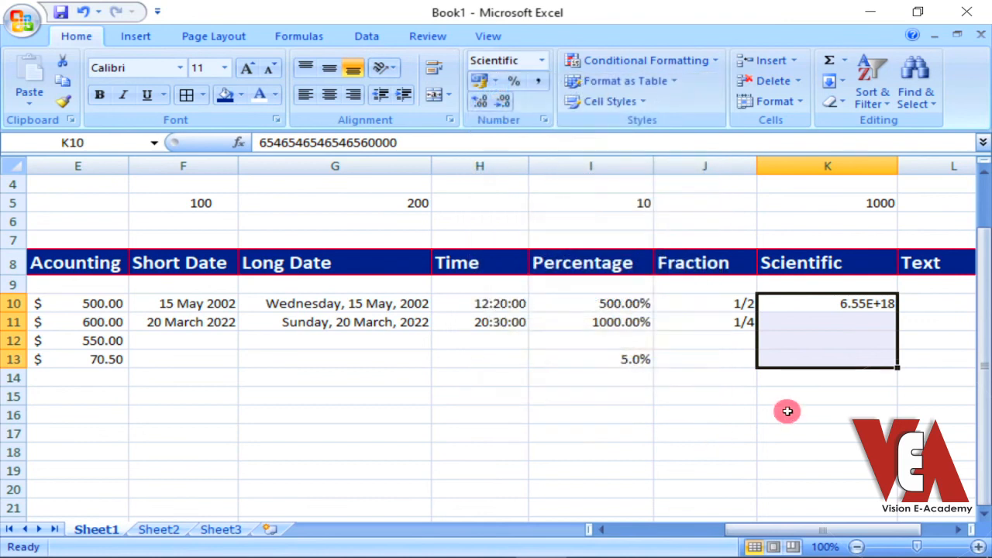
left_click(827, 345)
left_click(847, 464)
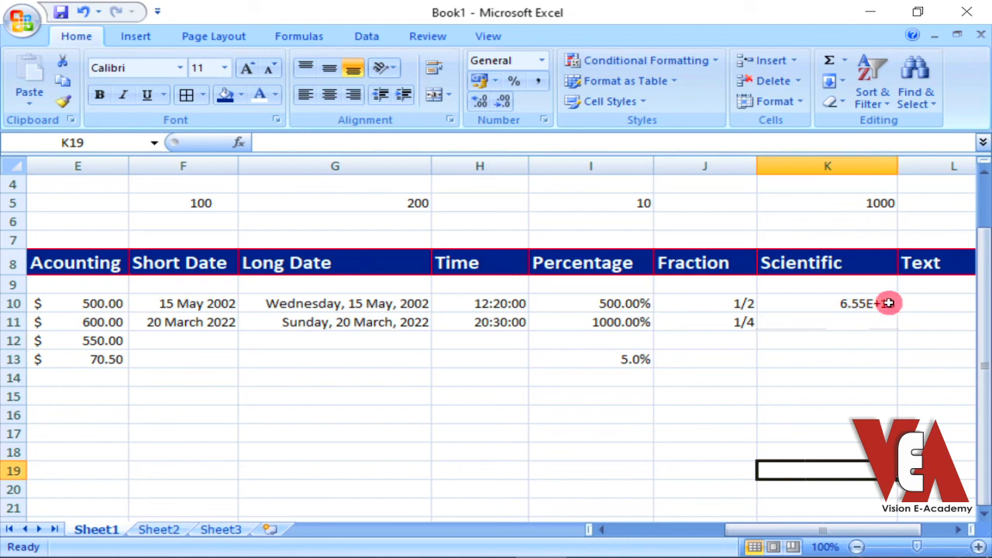
Apply the Comma Style to the long number in cell K10 of the Scientific column
left_click(843, 303)
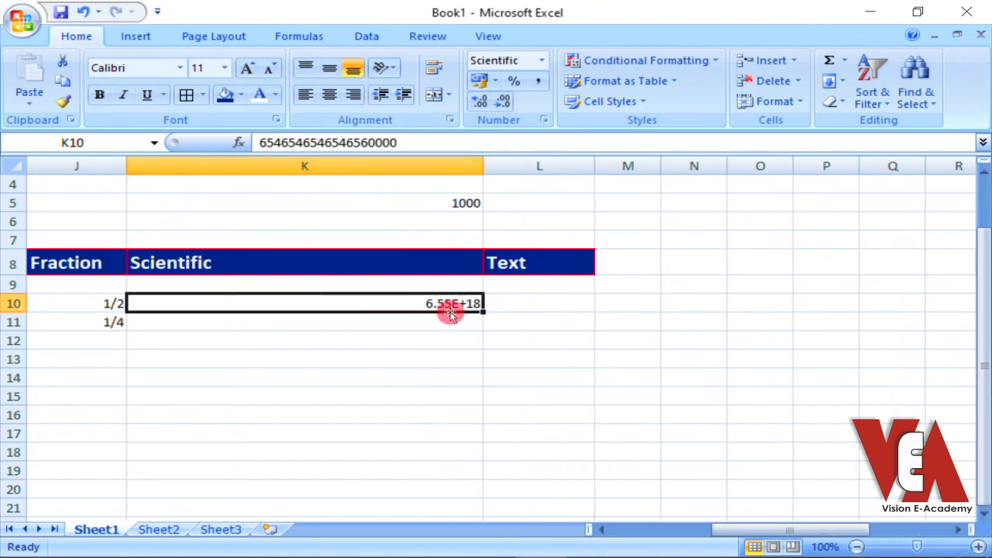
left_click(431, 342)
left_click(427, 303)
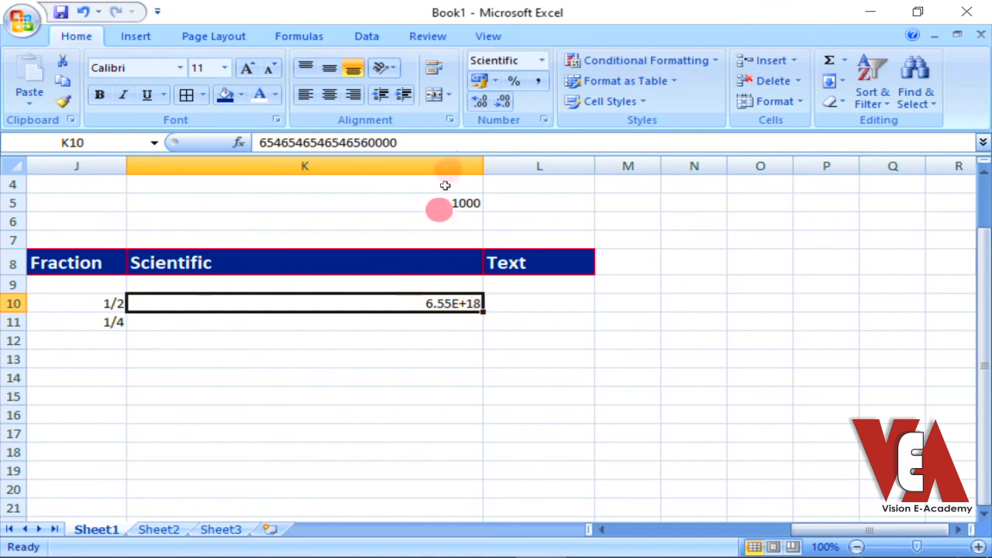
left_click(537, 82)
left_click(418, 397)
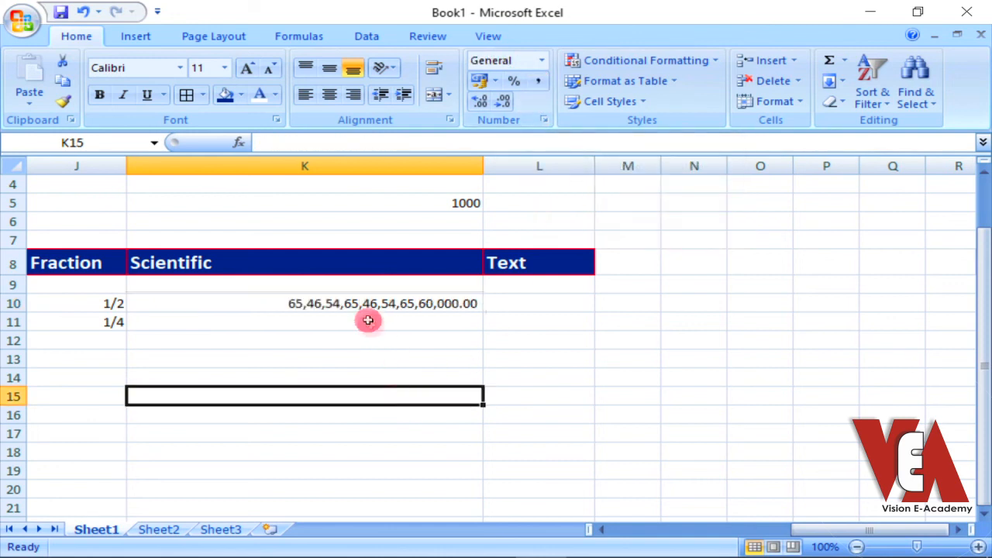
left_click(273, 305)
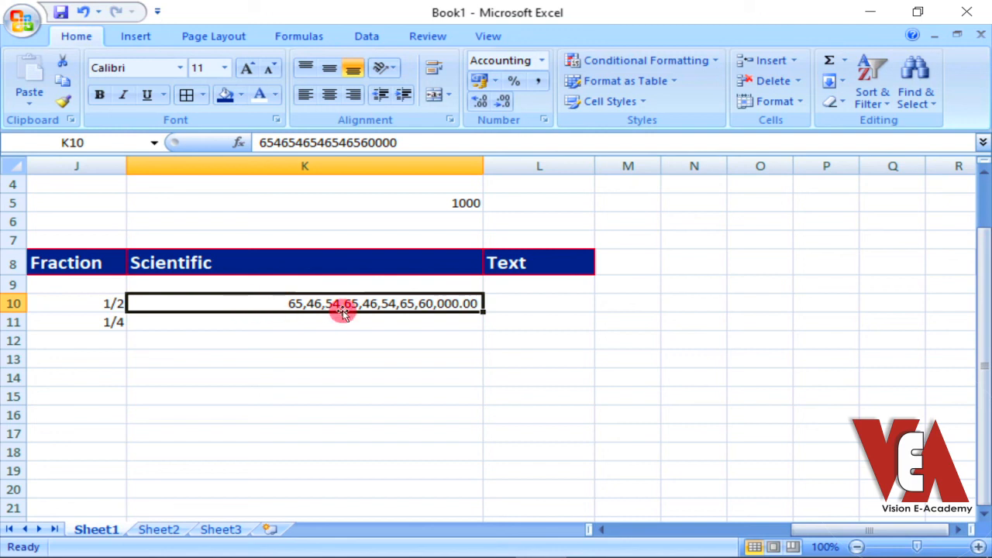
left_click(346, 358)
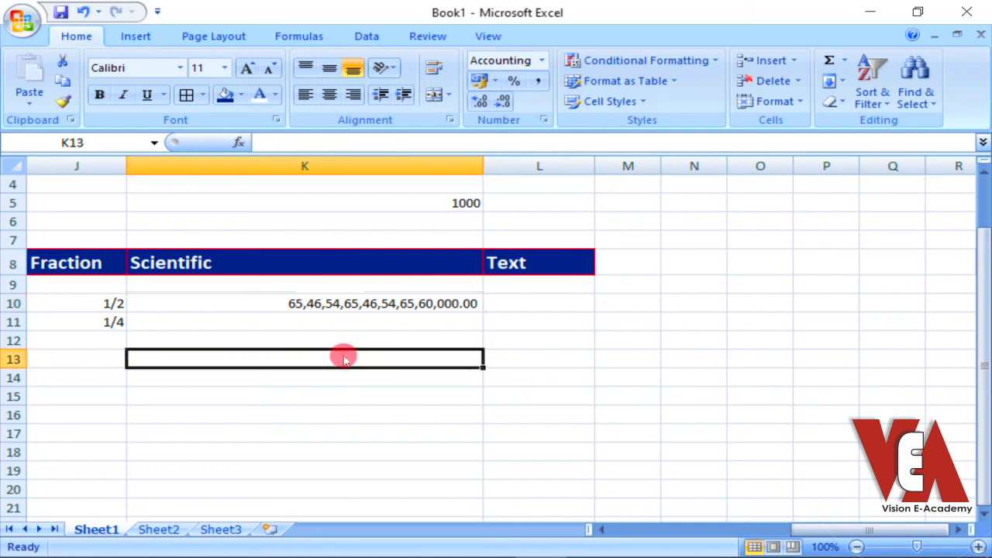
Apply the Text number format to cells L9:L19 of the Text column
left_click(511, 302)
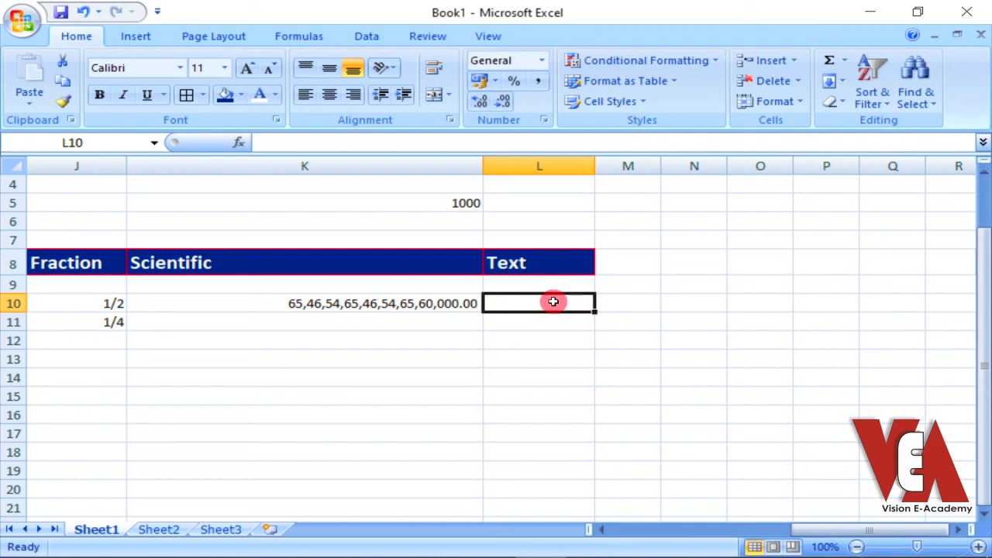
left_click_drag(554, 302, 566, 467)
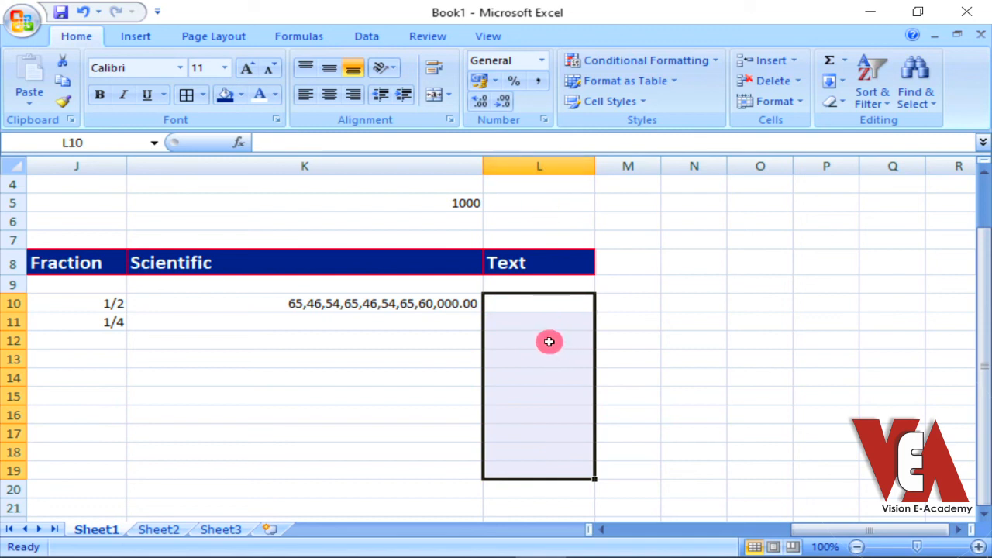
left_click_drag(530, 282, 551, 472)
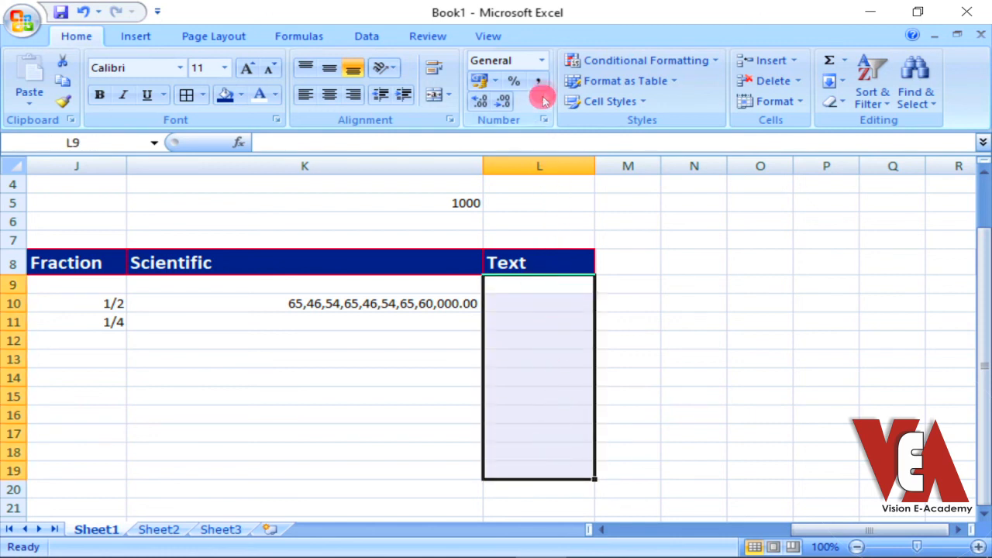
left_click(541, 60)
scroll(535, 341, "down", 3)
left_click(532, 388)
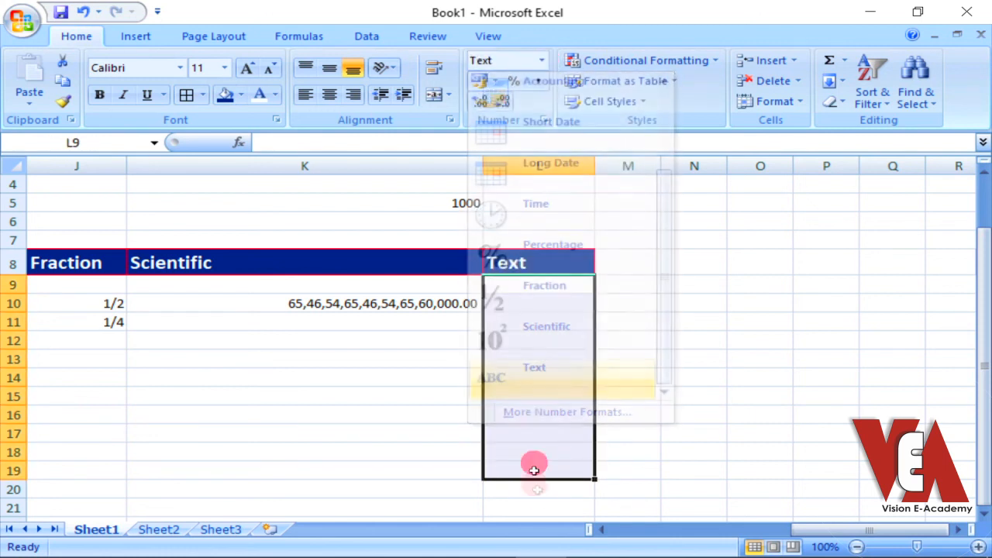
Enter =now() in the text-formatted cell L10
left_click(545, 306)
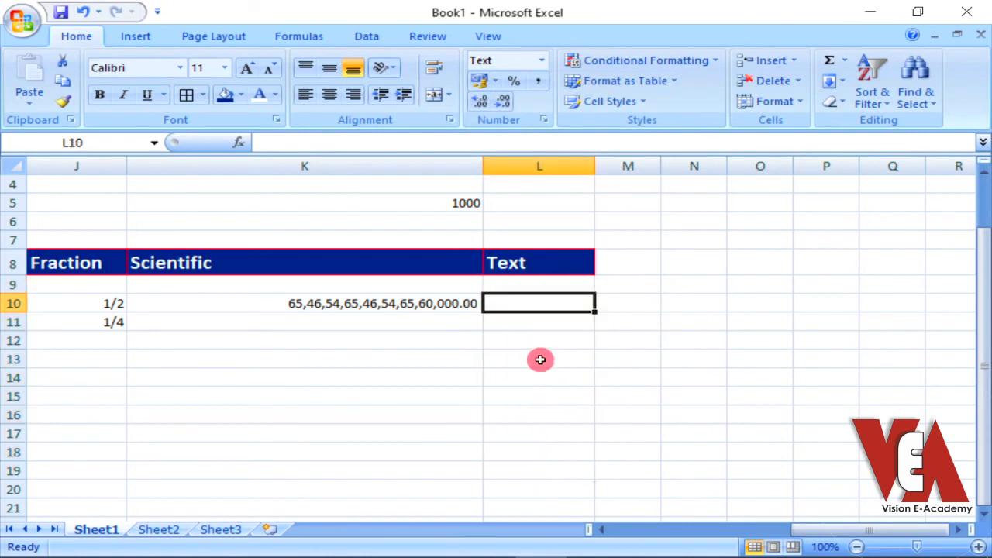
type("=")
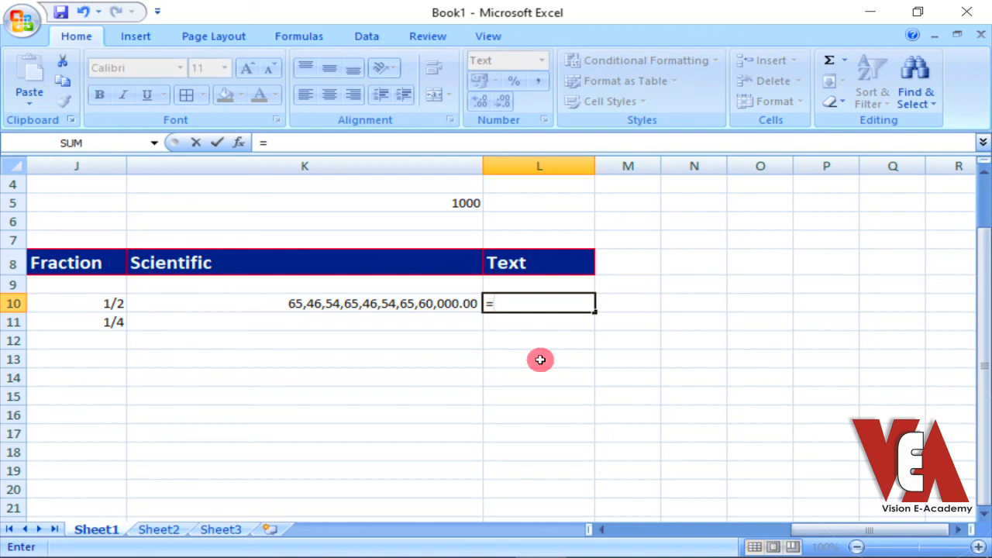
type("now")
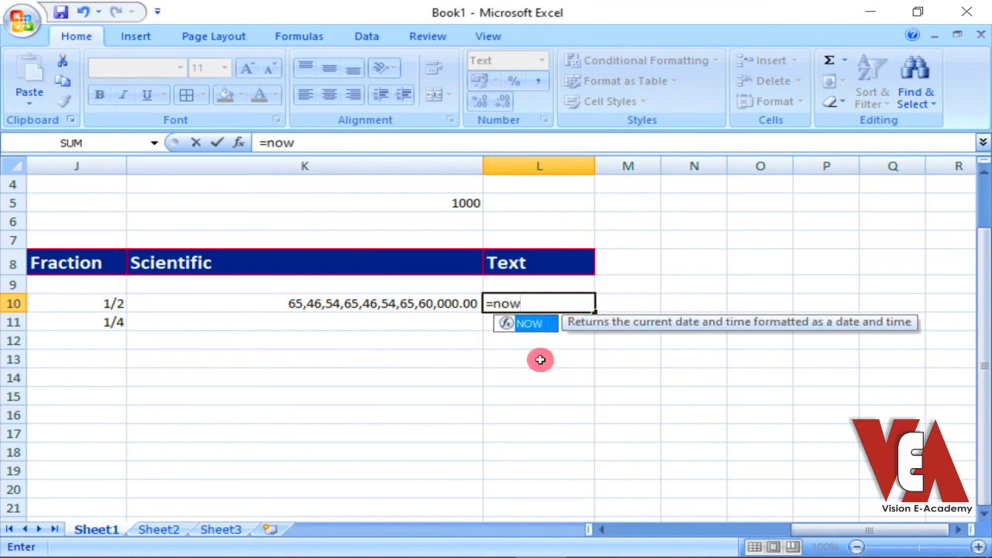
type("()")
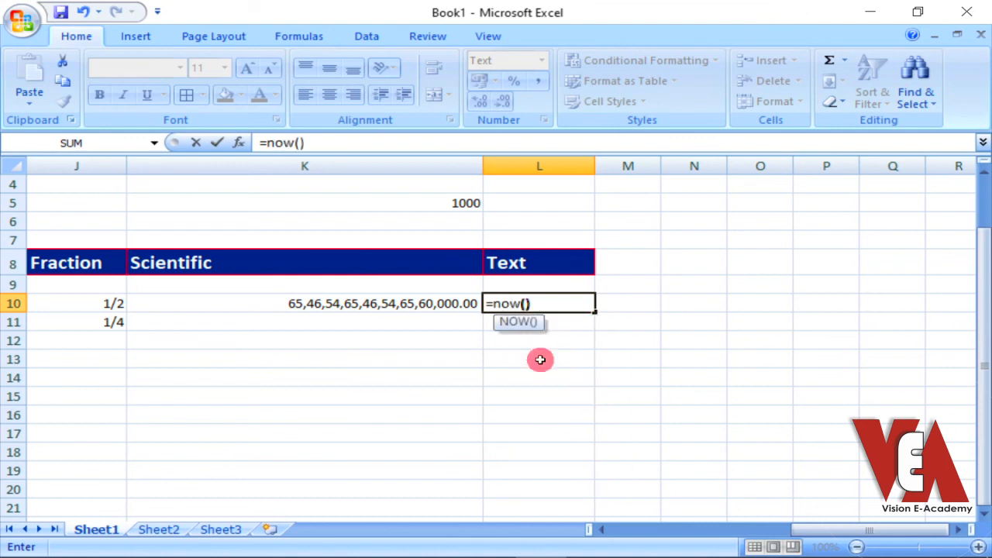
key("Return")
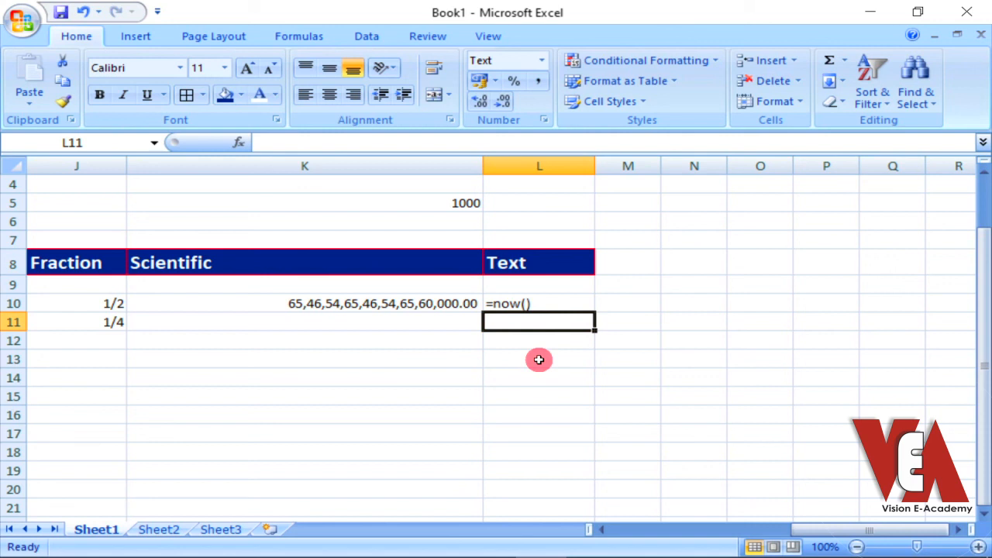
Enter =5+6 in the text-formatted cell L11
type("=5+6")
key("Return")
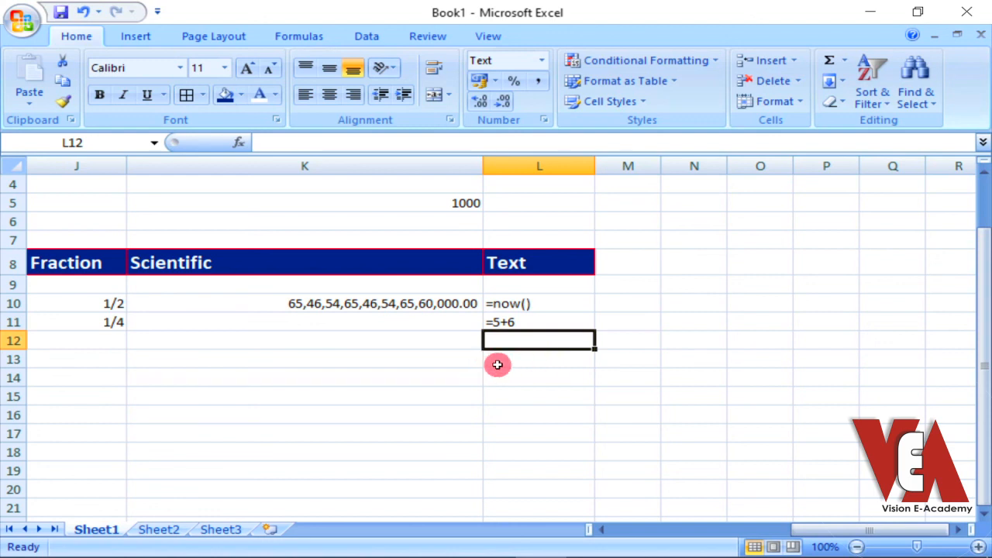
Enter =5+6 in the General-formatted cell N11 and compare it with the Text entries in L10:L11
left_click(730, 318)
left_click(703, 320)
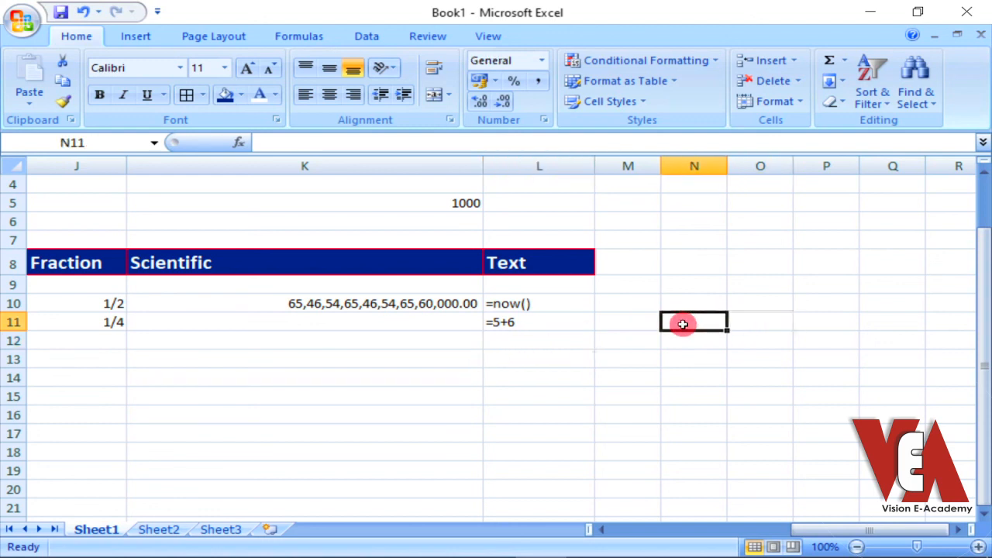
type("=5+6")
key("Return")
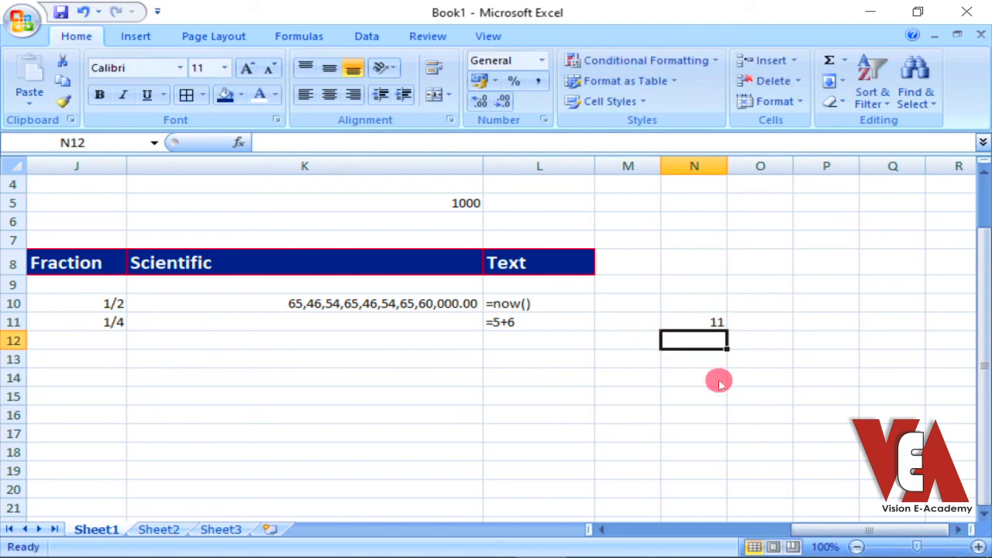
left_click_drag(532, 304, 531, 316)
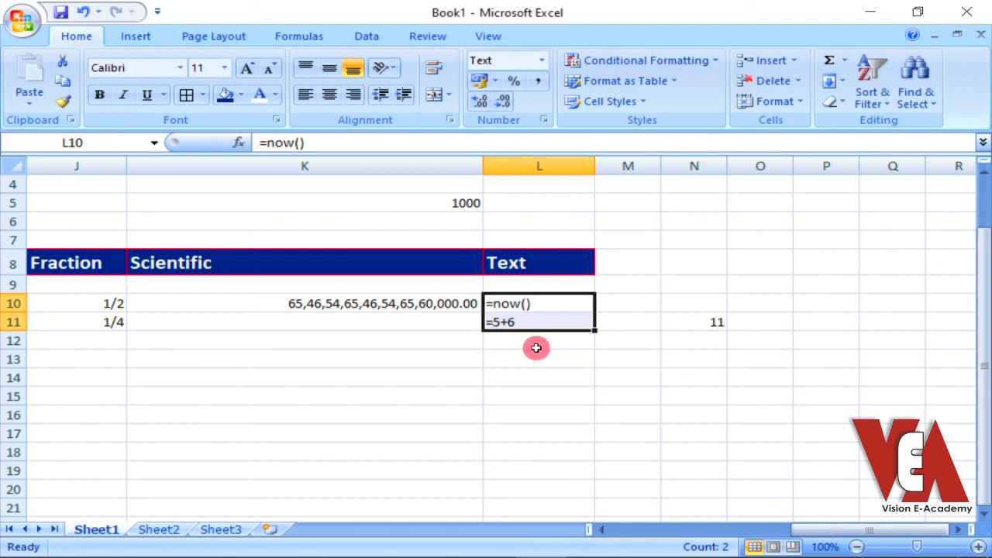
Enter the formula =7/3 in cell O6
mouse_move(867, 531)
left_mouse_down()
mouse_move(799, 531)
mouse_move(874, 529)
left_mouse_up()
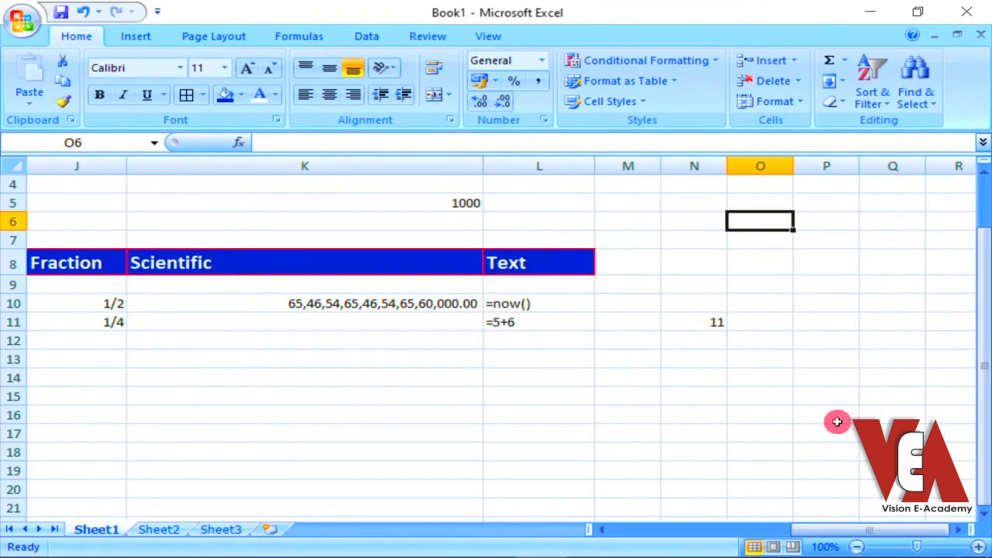
type("=7/")
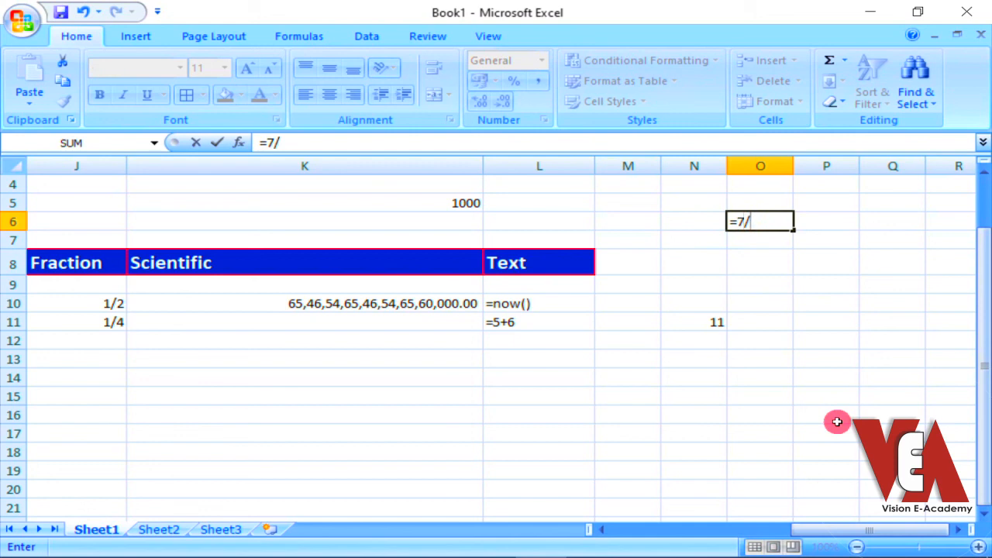
type("3")
key("Return")
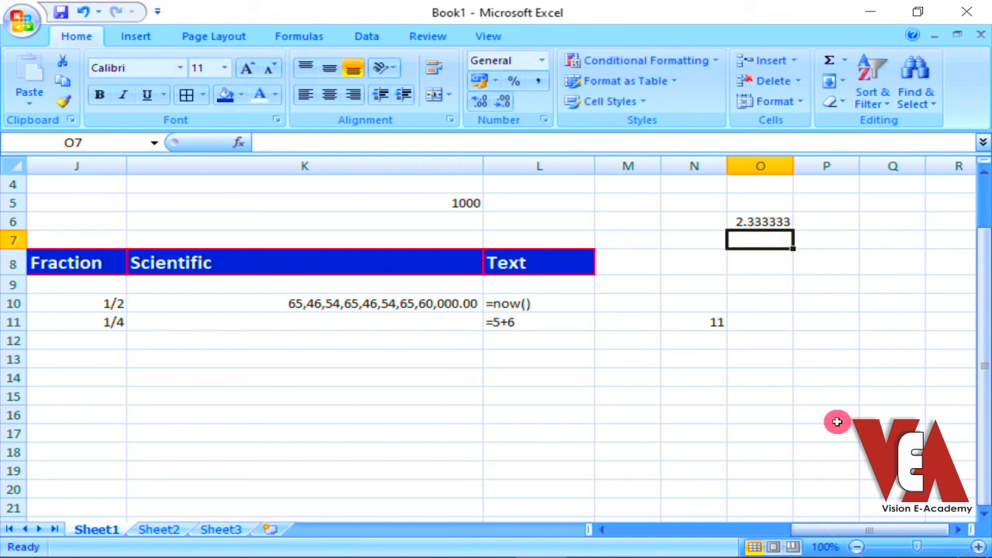
Decrease the decimals shown in cell O6 to two places
left_click(741, 227)
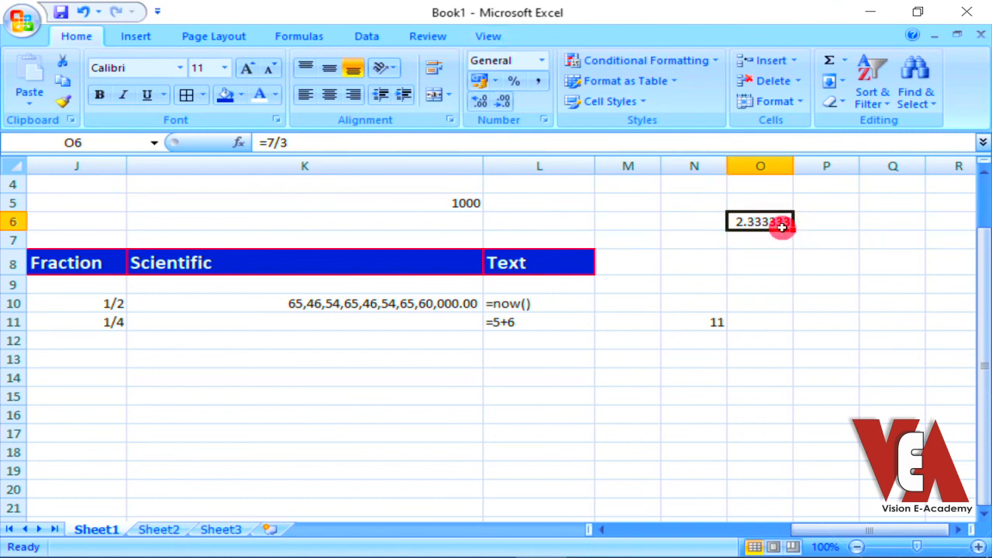
left_click(503, 101)
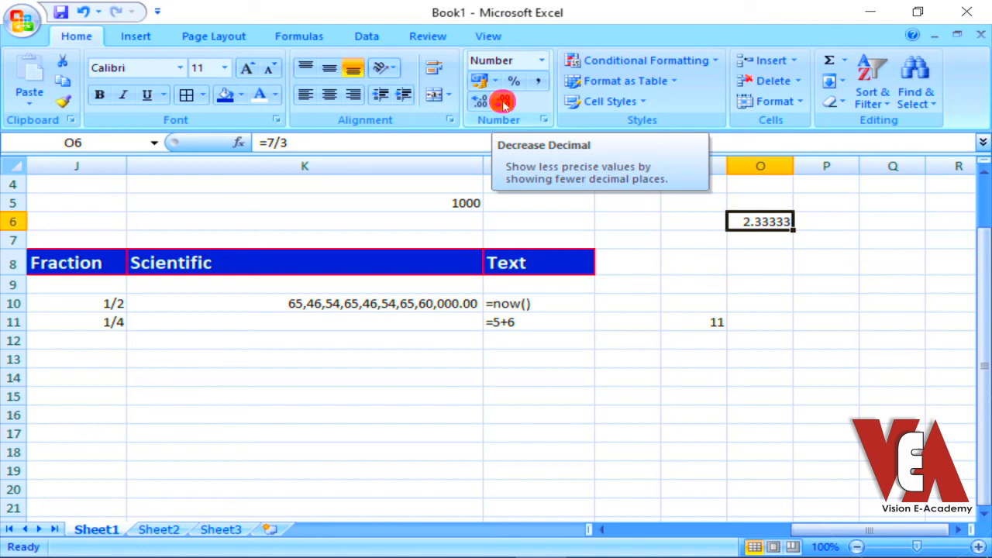
left_click(503, 103)
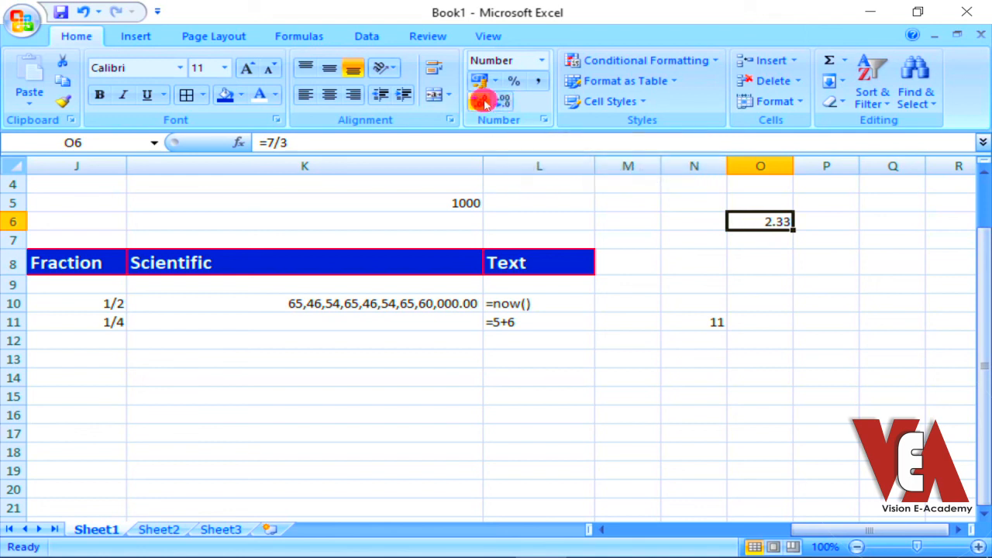
Increase the decimals shown for the =7/3 result in cell O6 by many places
left_click(482, 102)
left_click(482, 101)
left_click(482, 101)
left_click(482, 102)
left_click(482, 102)
left_click(482, 102)
left_click(482, 101)
left_click(482, 101)
left_click(482, 101)
left_click(483, 102)
left_click(482, 101)
left_click(482, 102)
left_click(482, 101)
left_click(482, 101)
left_click(482, 102)
Decrease the decimals shown in cell O6 to four places
left_click(503, 102)
left_click(504, 102)
left_click(503, 102)
left_click(503, 103)
left_click(504, 102)
left_click(504, 103)
left_click(504, 102)
left_click(504, 103)
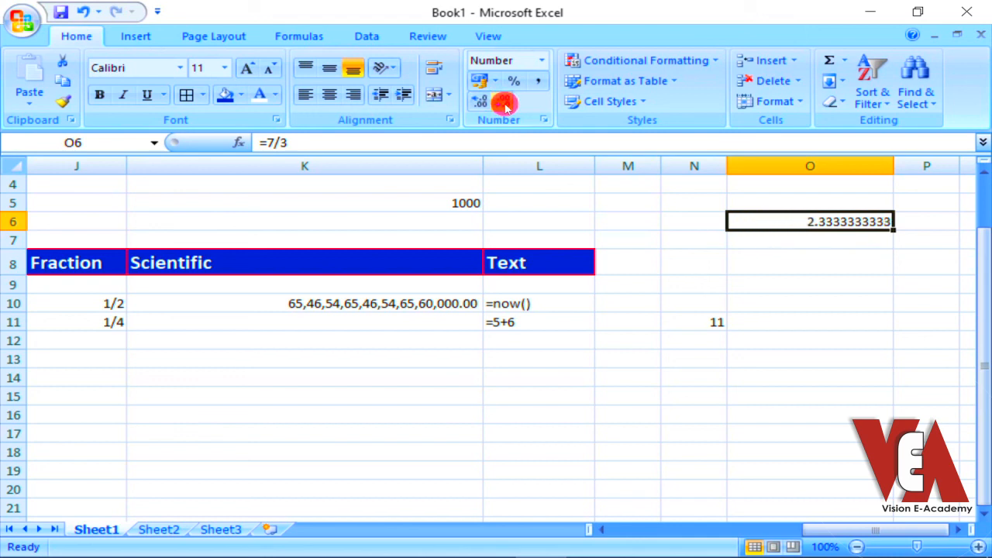
left_click(504, 102)
left_click(504, 103)
left_click(504, 102)
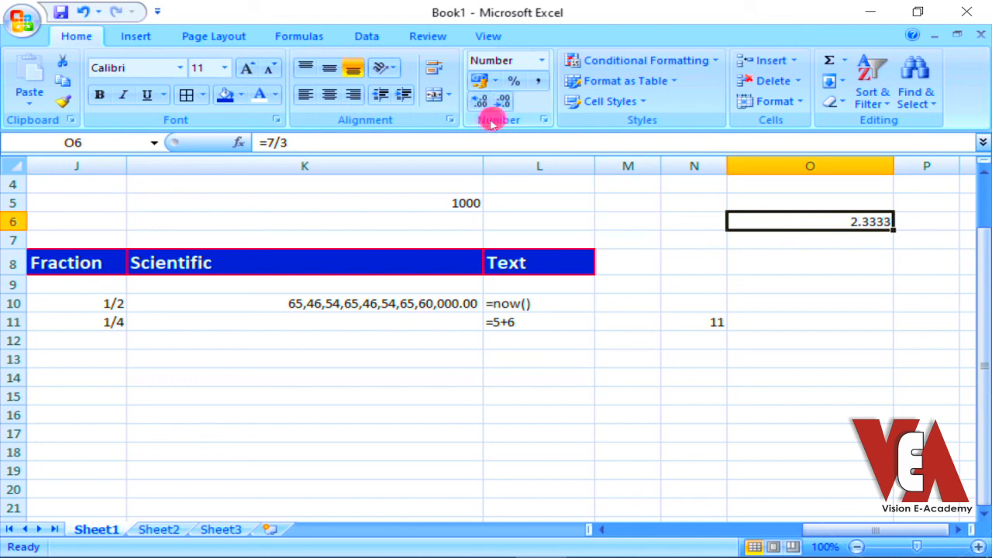
Apply the $ English (U.S.) accounting format to cells D10:D13 of the Currency column
left_click_drag(837, 535, 651, 533)
left_click_drag(374, 304, 371, 357)
left_click(494, 81)
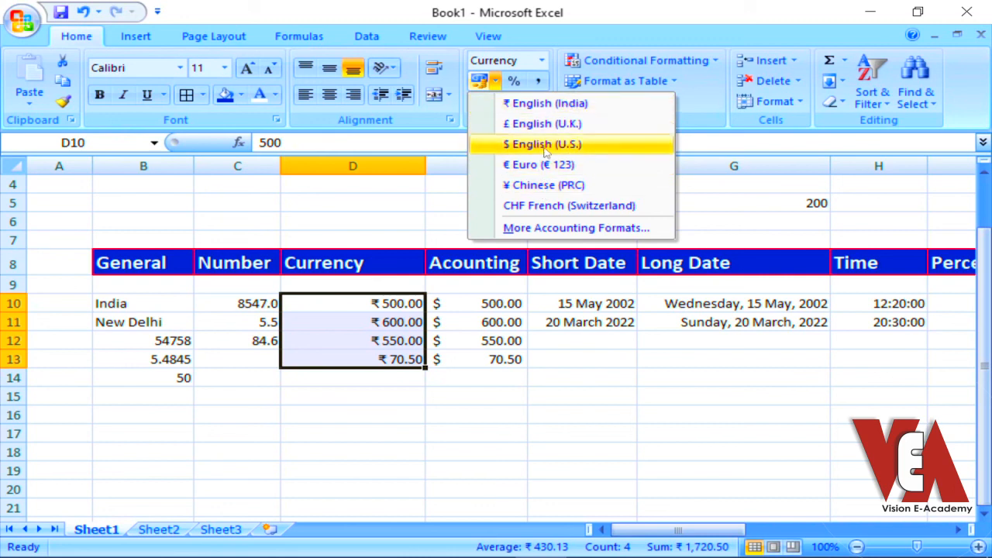
left_click(544, 147)
Switch the accounting format of Currency cells D10:D13 to € Euro (€ 123), and finally to ₹ English (India)
left_click(496, 82)
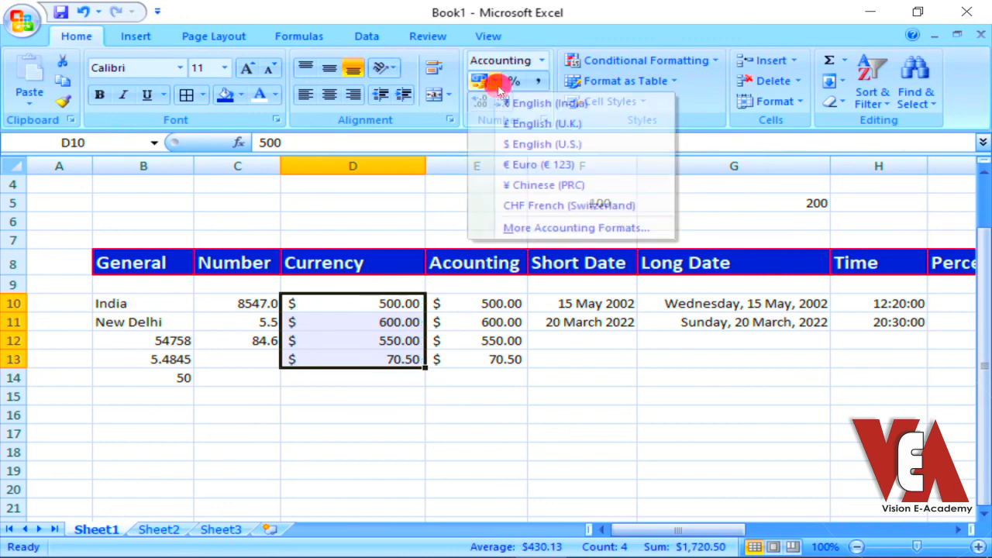
left_click(539, 164)
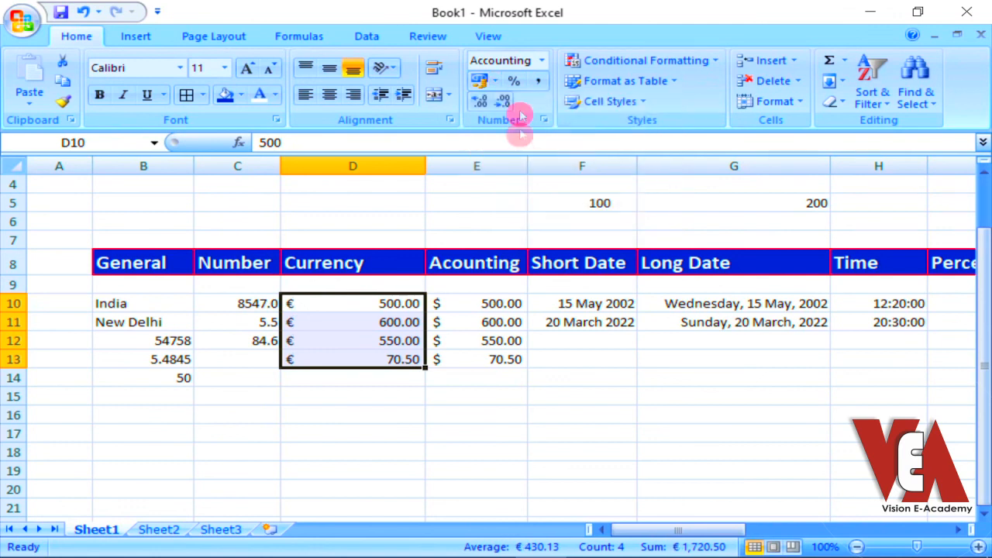
left_click(495, 80)
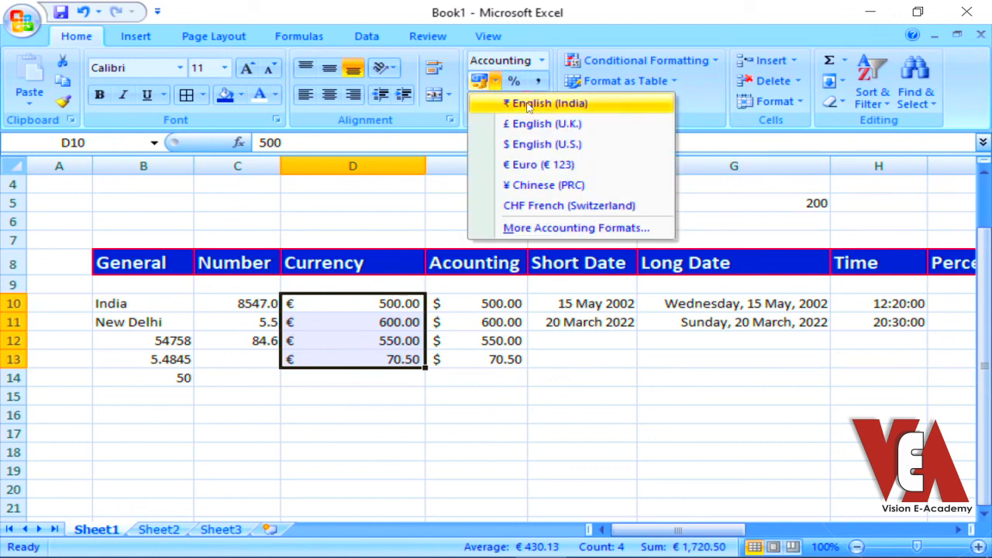
left_click(529, 104)
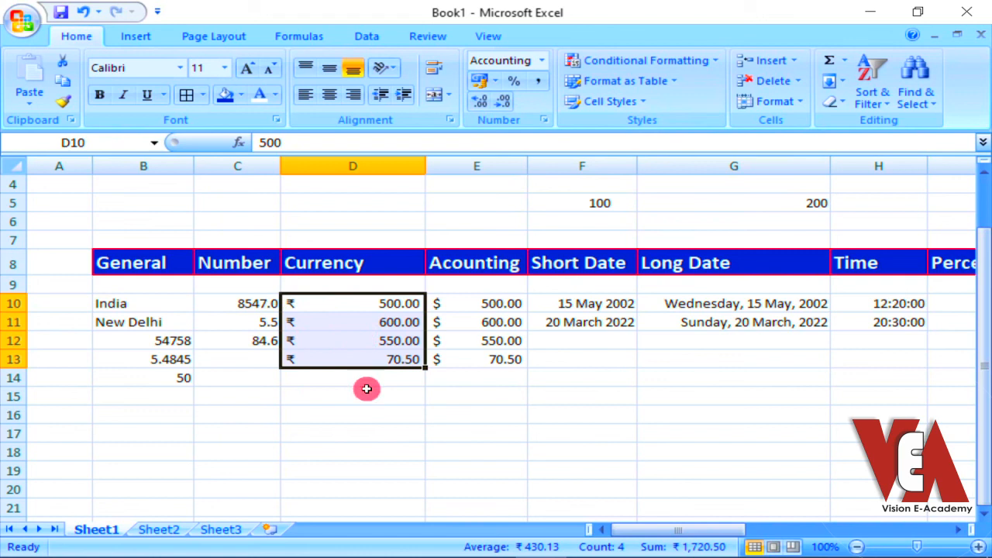